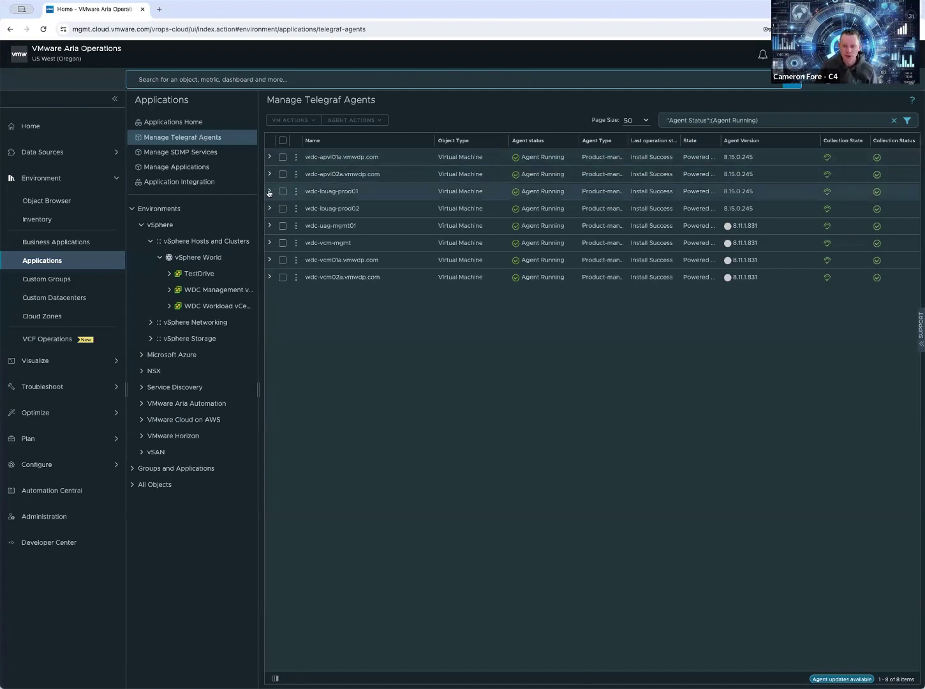
# Open the existing HTTP Check on the virtual machine wdc-lbuag-prod01 for editing to review its settings.
pyautogui.click(268, 192)
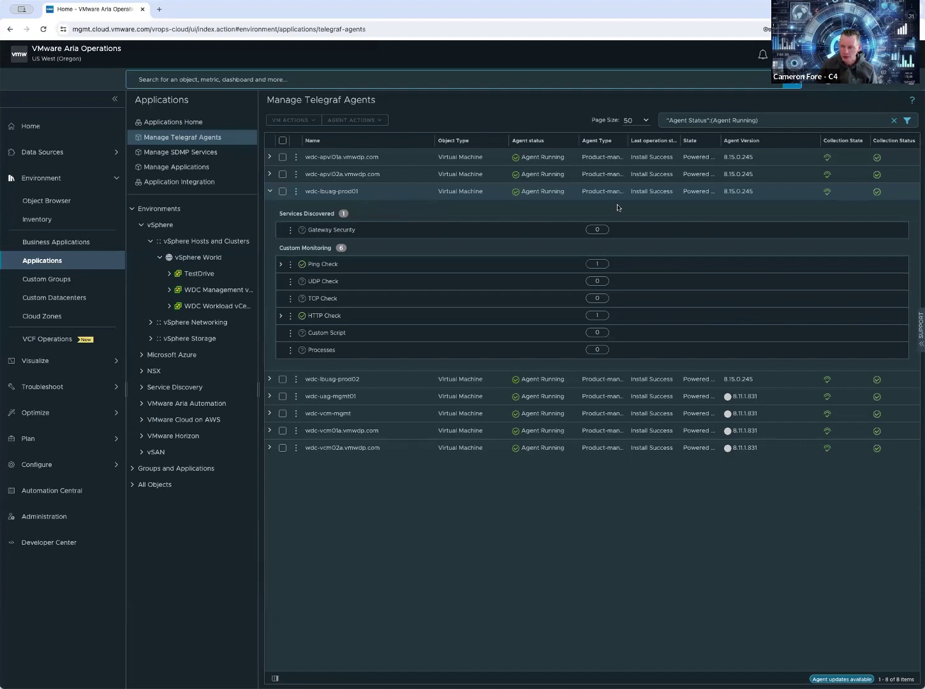
pyautogui.click(282, 316)
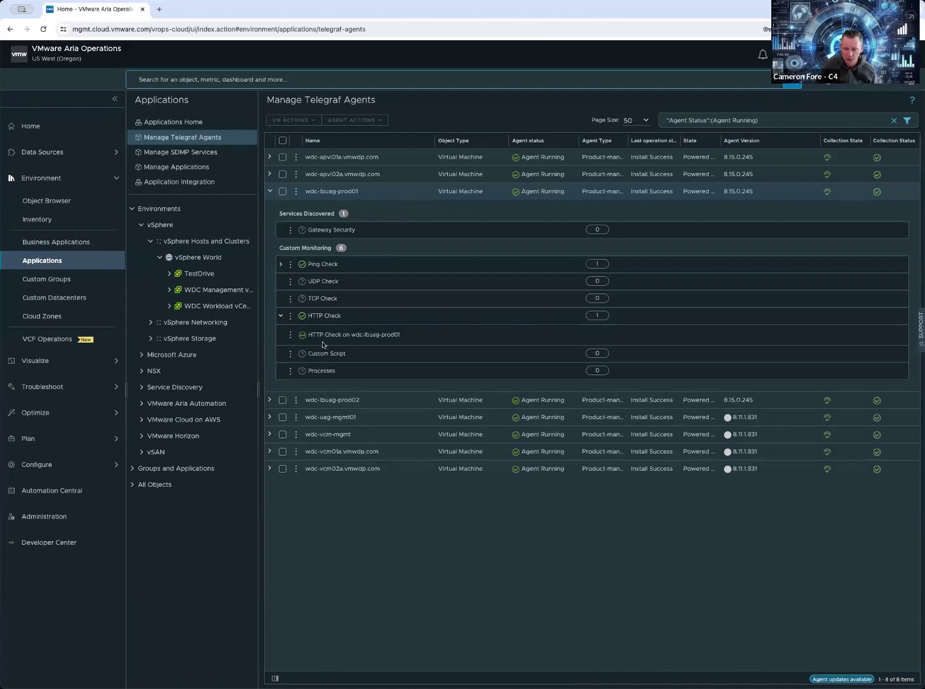
pyautogui.click(290, 335)
pyautogui.click(322, 331)
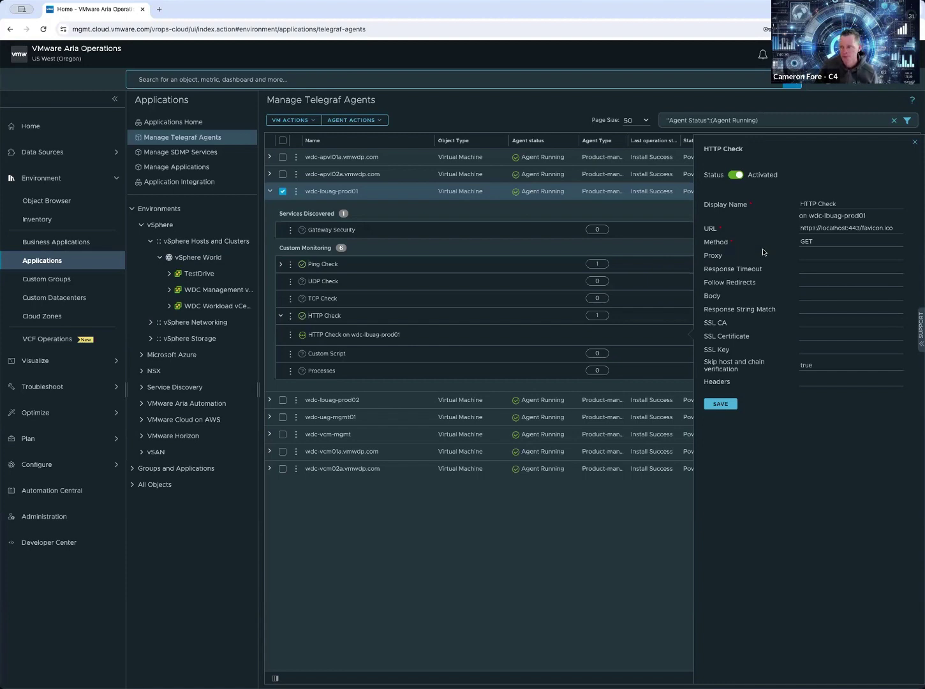
# Show the Ping Check configured on wdc-lbuag-prod01 and close the HTTP Check settings without saving.
pyautogui.click(281, 263)
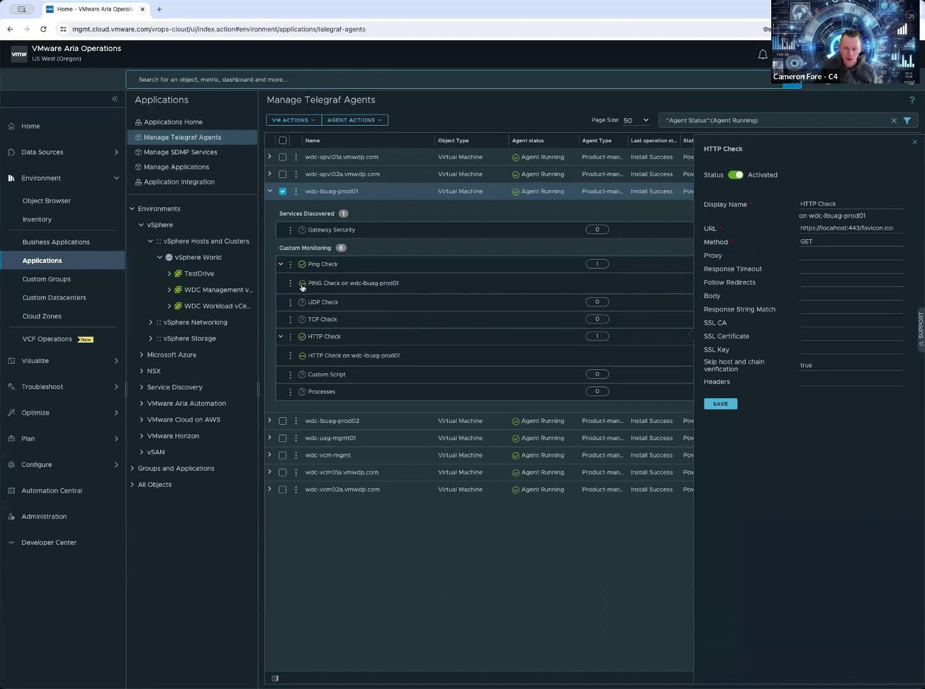
pyautogui.moveTo(302, 287)
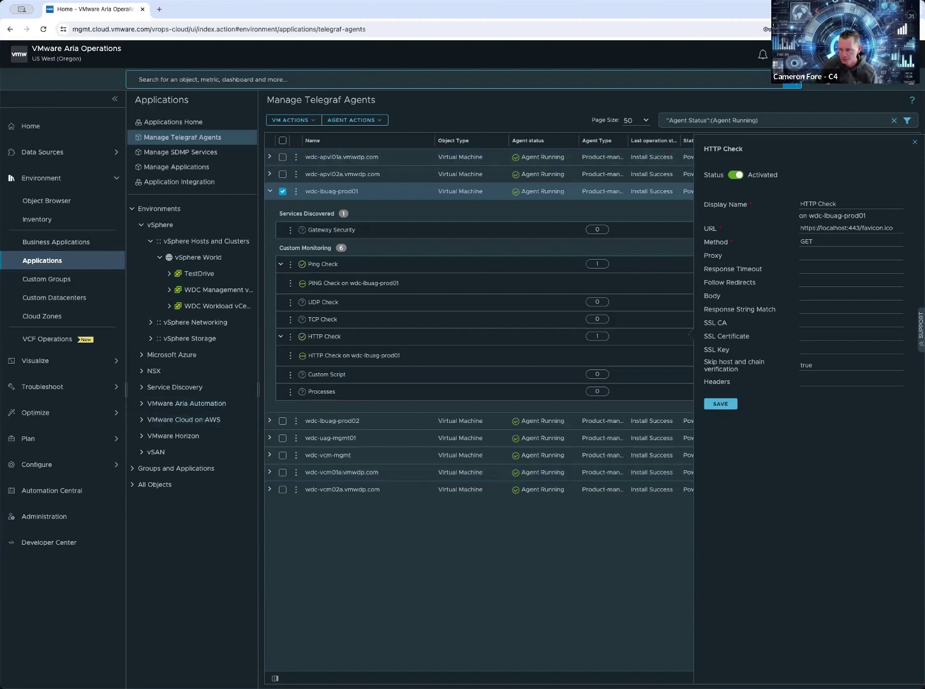
pyautogui.click(915, 142)
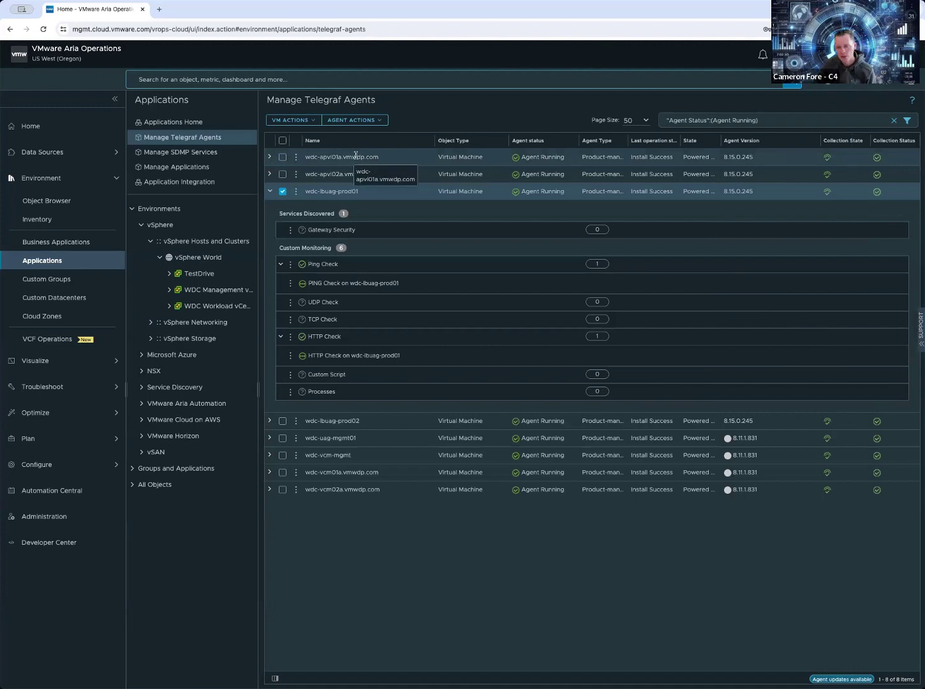
# Review the settings of the HTTP Check on wdc-apvl01a.vmwdp.com and close them without saving.
pyautogui.click(269, 158)
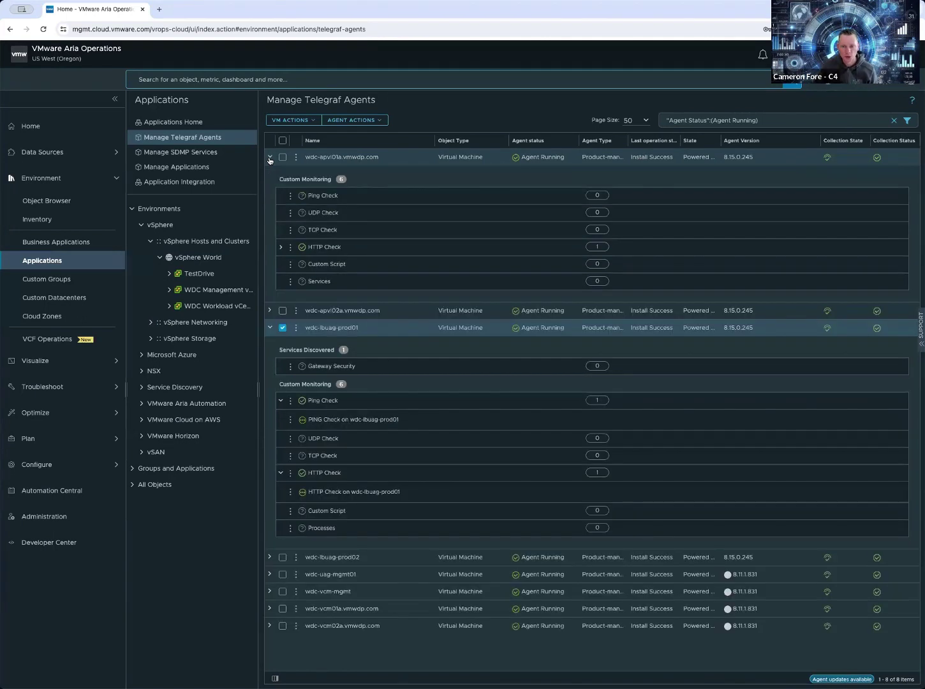
pyautogui.click(280, 249)
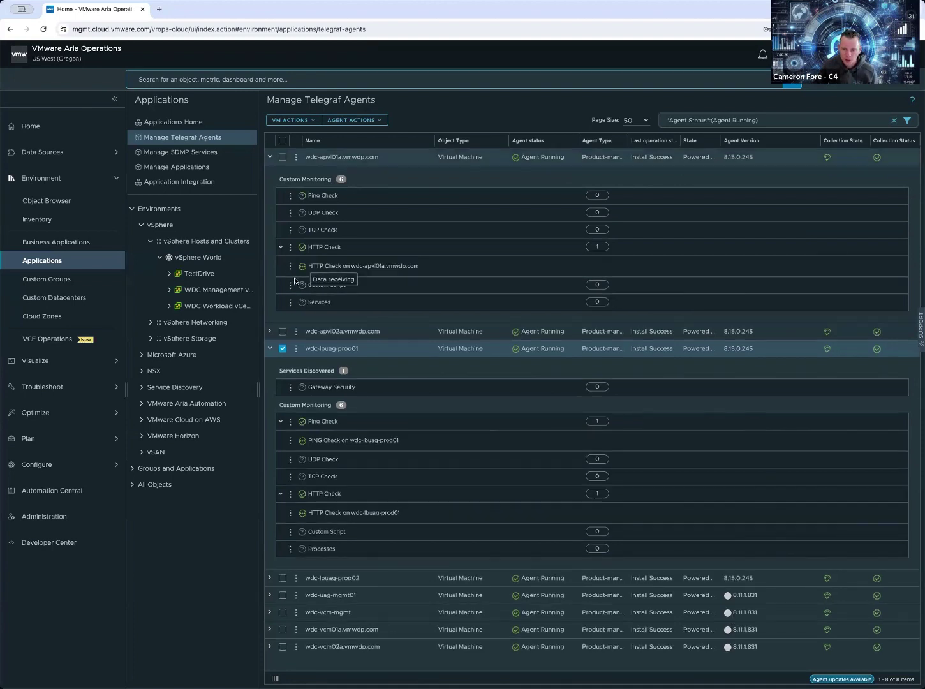
pyautogui.click(291, 270)
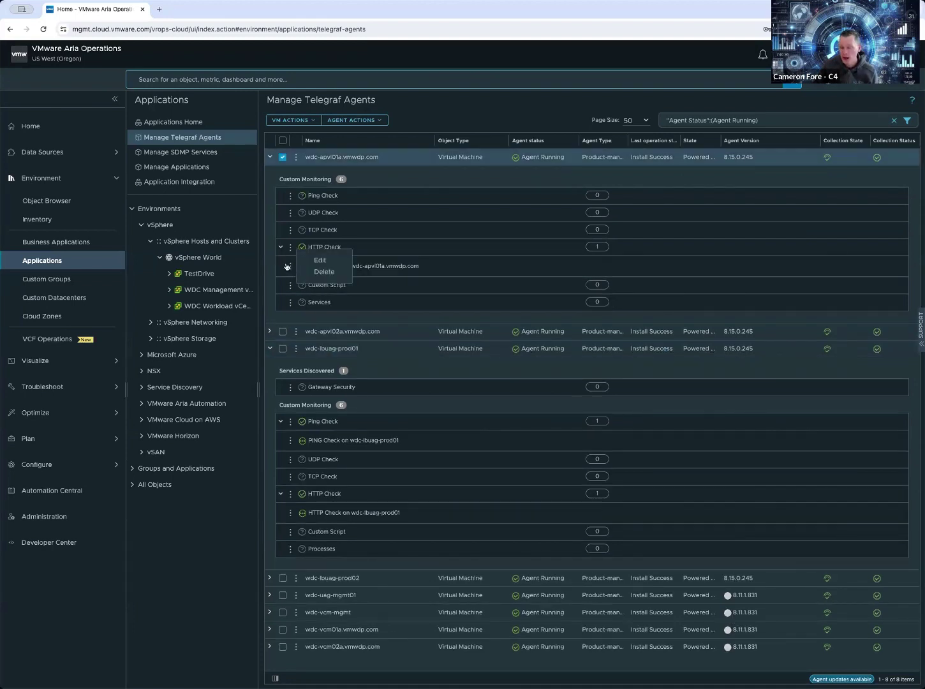
pyautogui.click(333, 262)
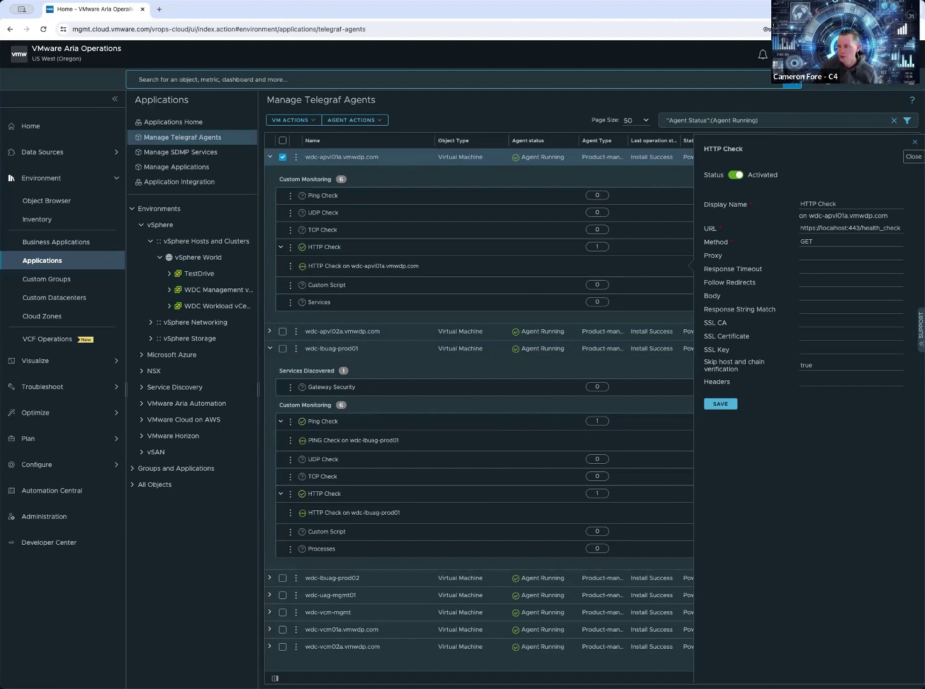
pyautogui.click(916, 142)
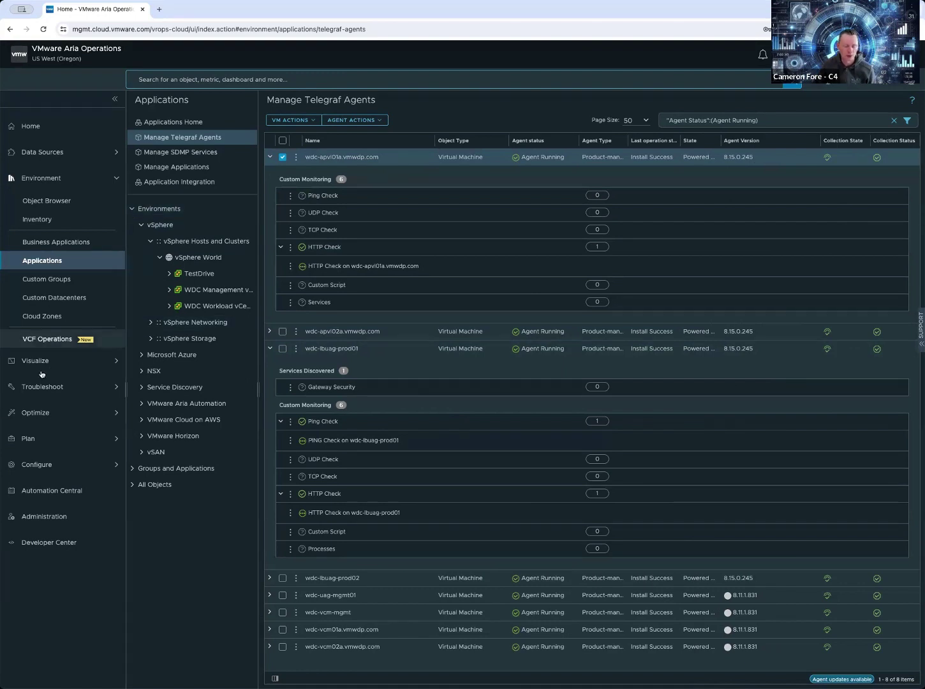
# View the list of cloud proxies among the data sources.
pyautogui.click(47, 151)
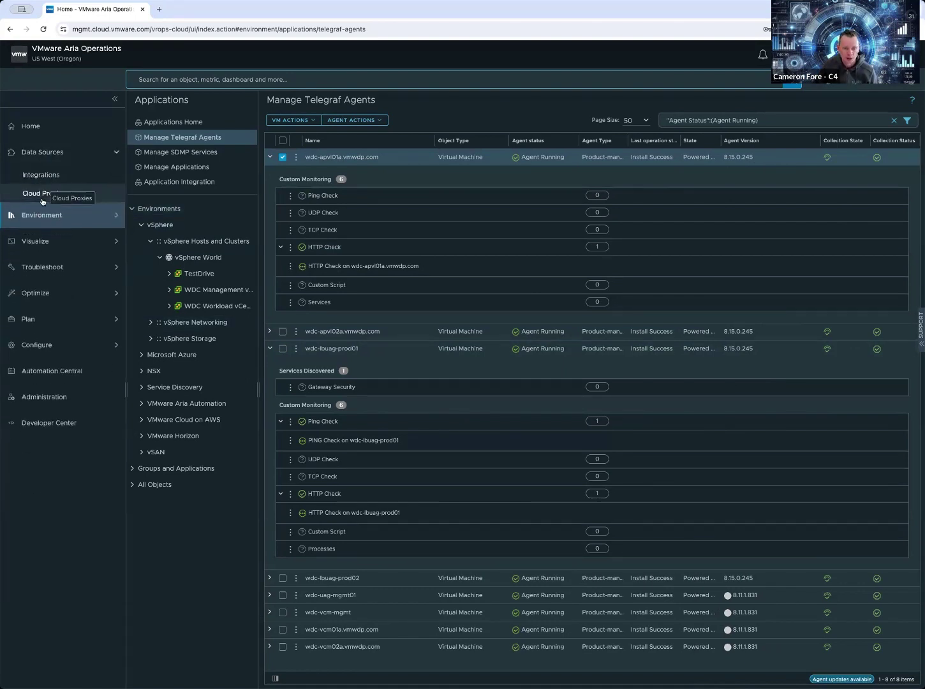
pyautogui.click(44, 194)
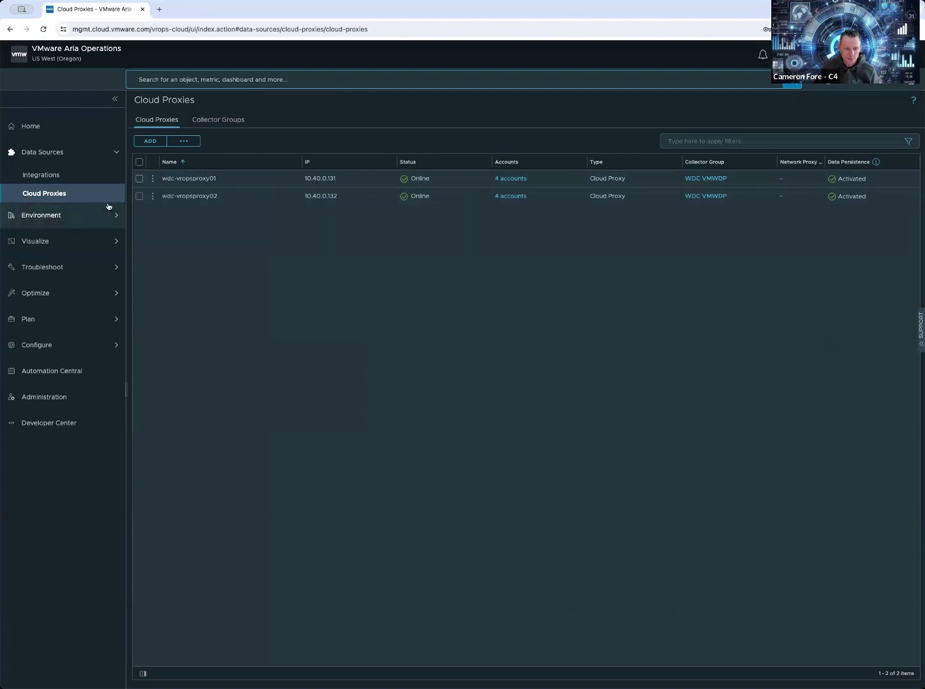
# Return to Telegraf agent management and clear the Agent Running status filter from the virtual machine list.
pyautogui.click(80, 217)
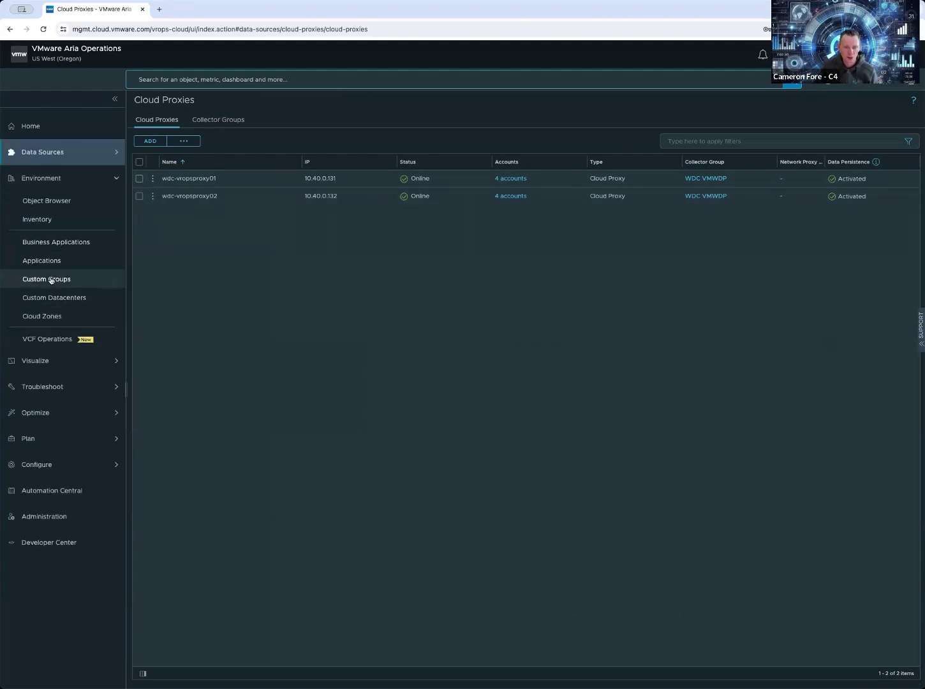
pyautogui.click(50, 262)
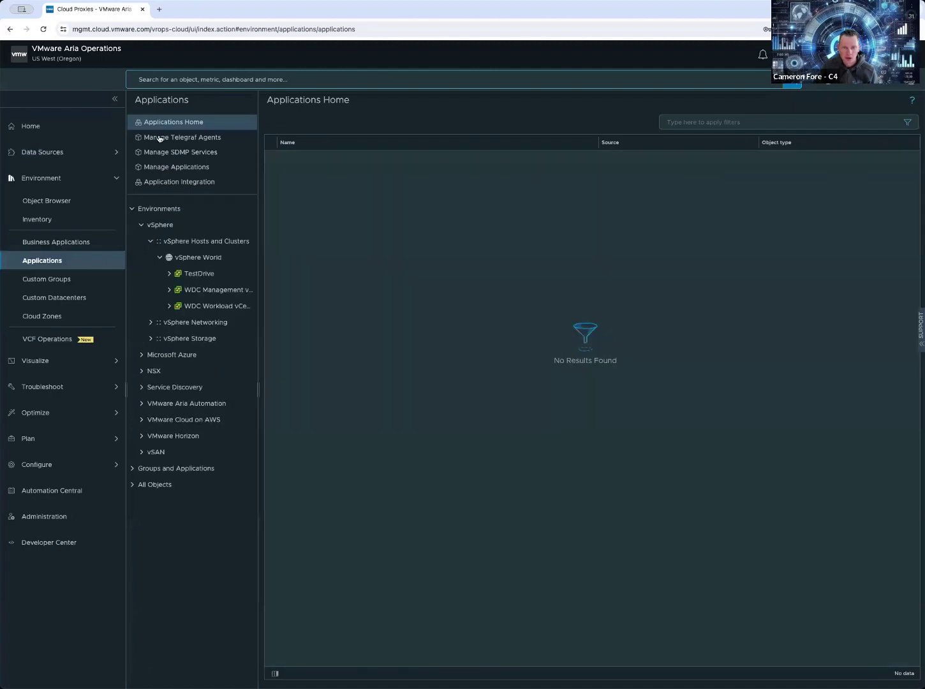
pyautogui.click(160, 138)
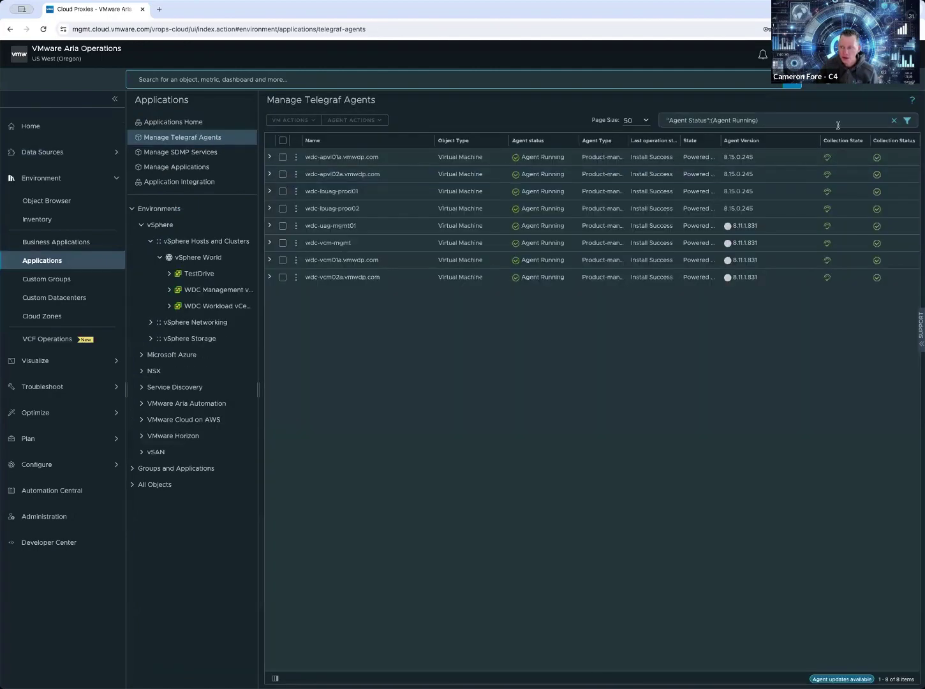
pyautogui.click(894, 120)
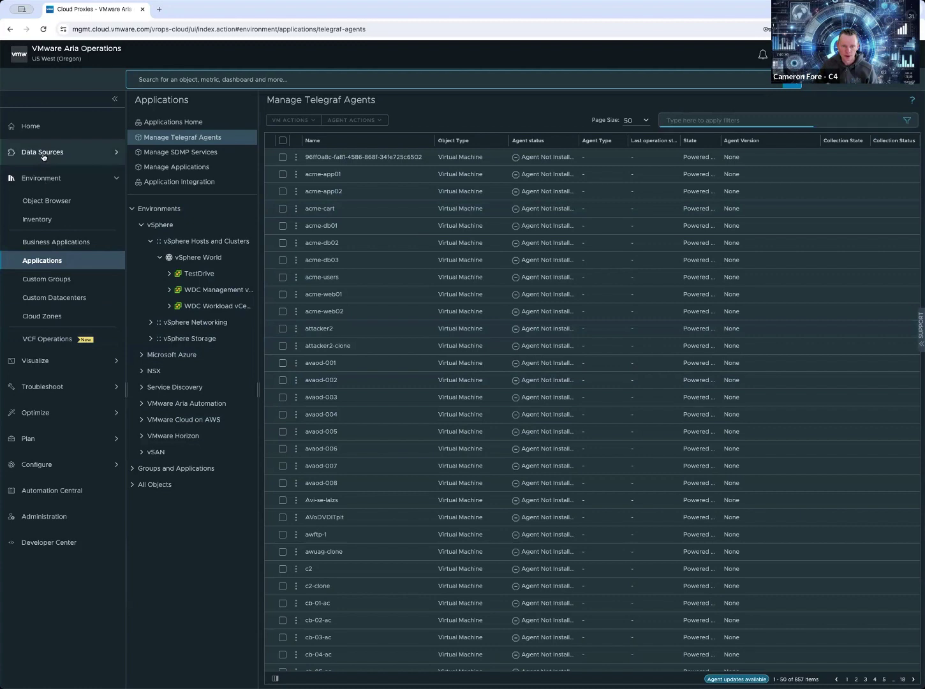
# View the accounts of the vCenter integration and their assigned collectors.
pyautogui.click(89, 153)
pyautogui.click(56, 183)
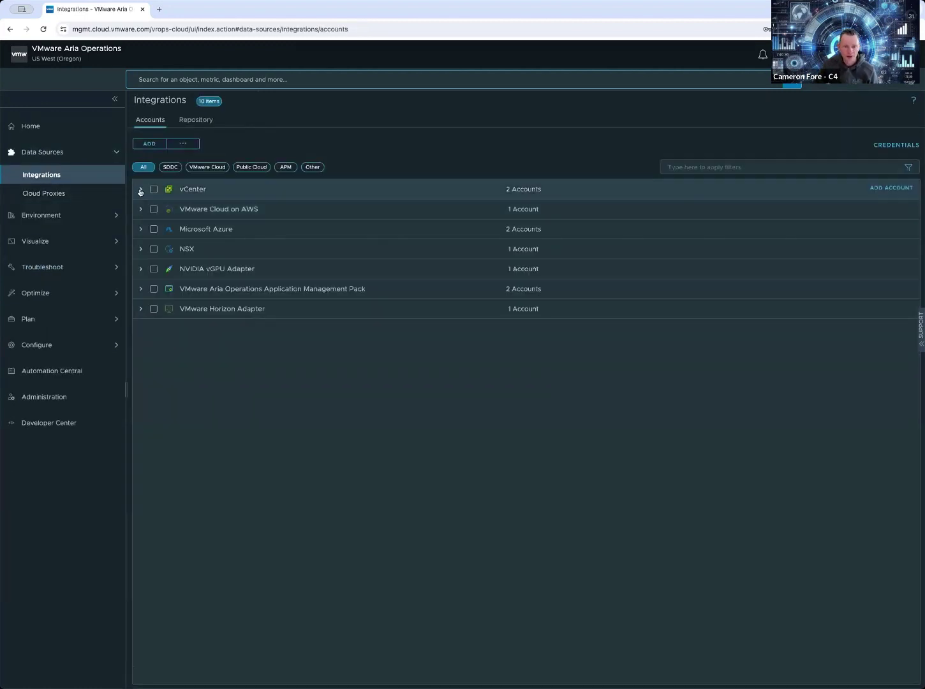
pyautogui.click(140, 190)
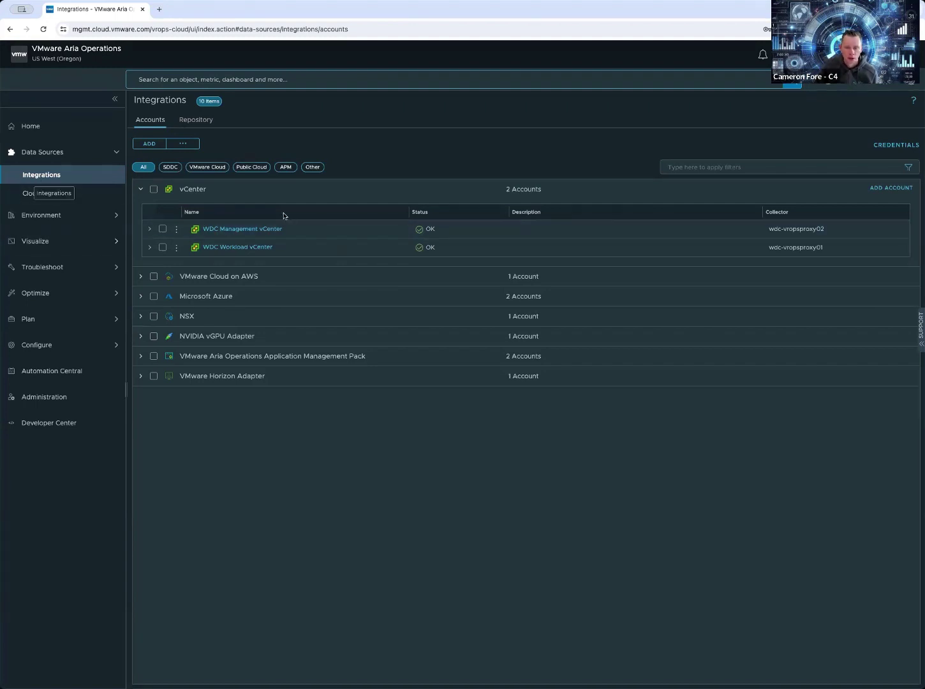
# In Telegraf agent management, filter the list by vcm and select wdc-vcm01a.vmwdp.com and wdc-vcm02a.vmwdp.com.
pyautogui.click(31, 216)
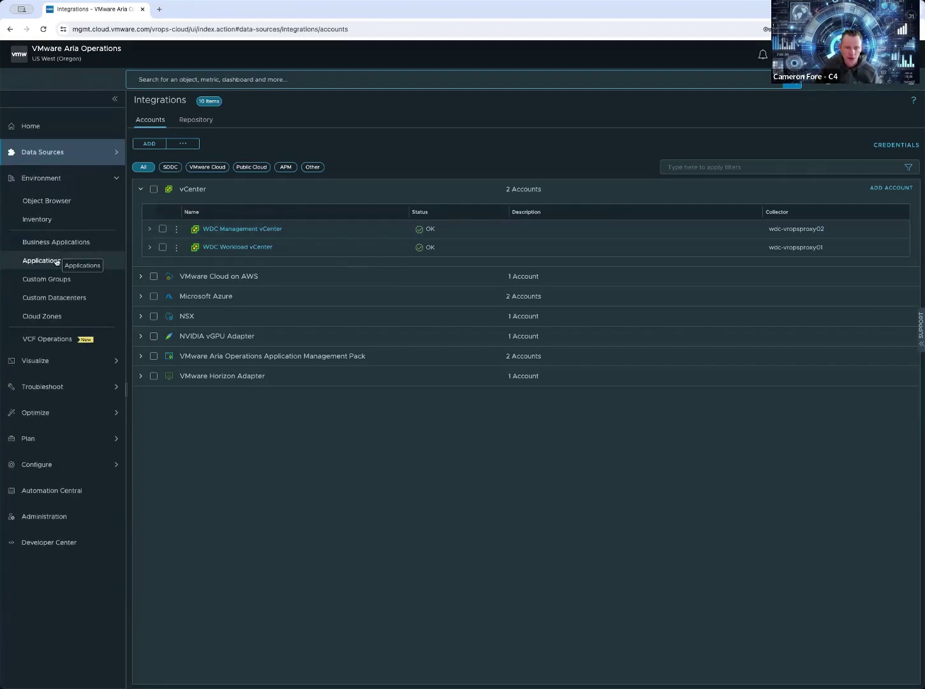
pyautogui.click(55, 260)
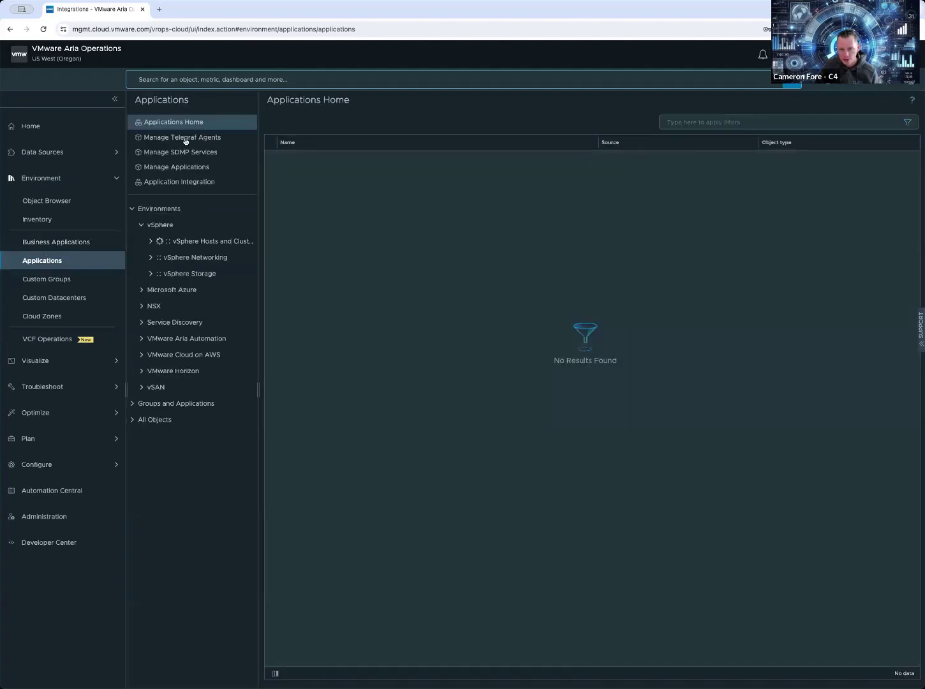
pyautogui.click(192, 137)
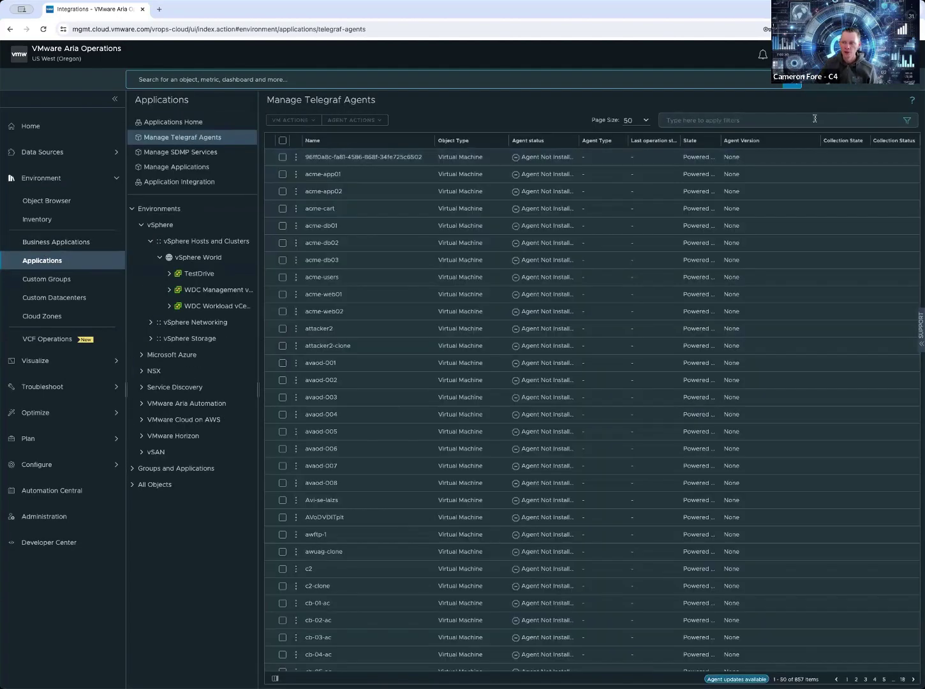
pyautogui.click(766, 120)
pyautogui.write('vcm')
pyautogui.press('Return')
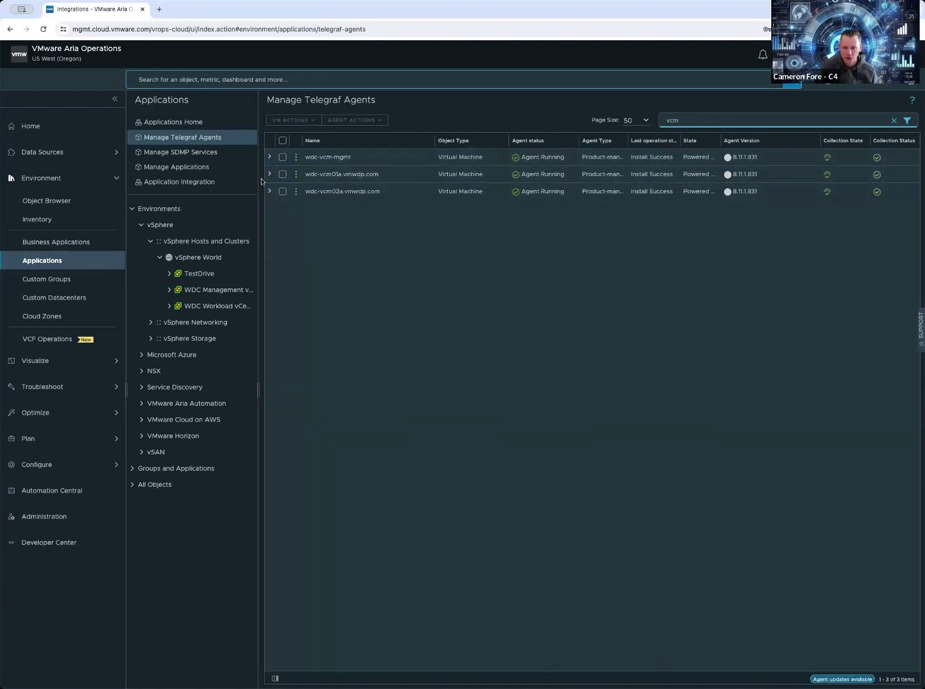
pyautogui.click(283, 174)
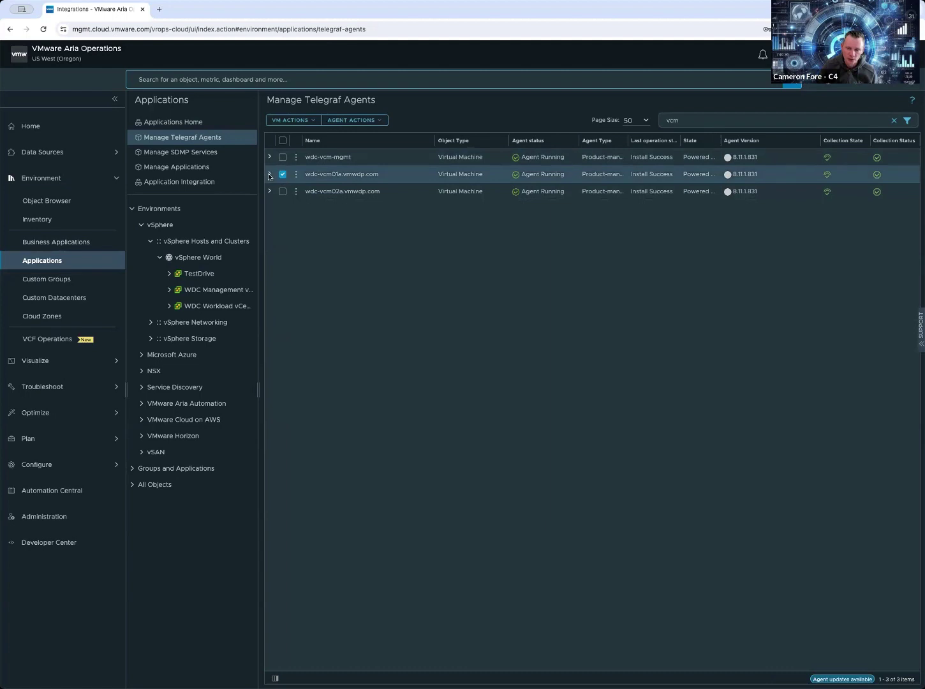
pyautogui.click(282, 191)
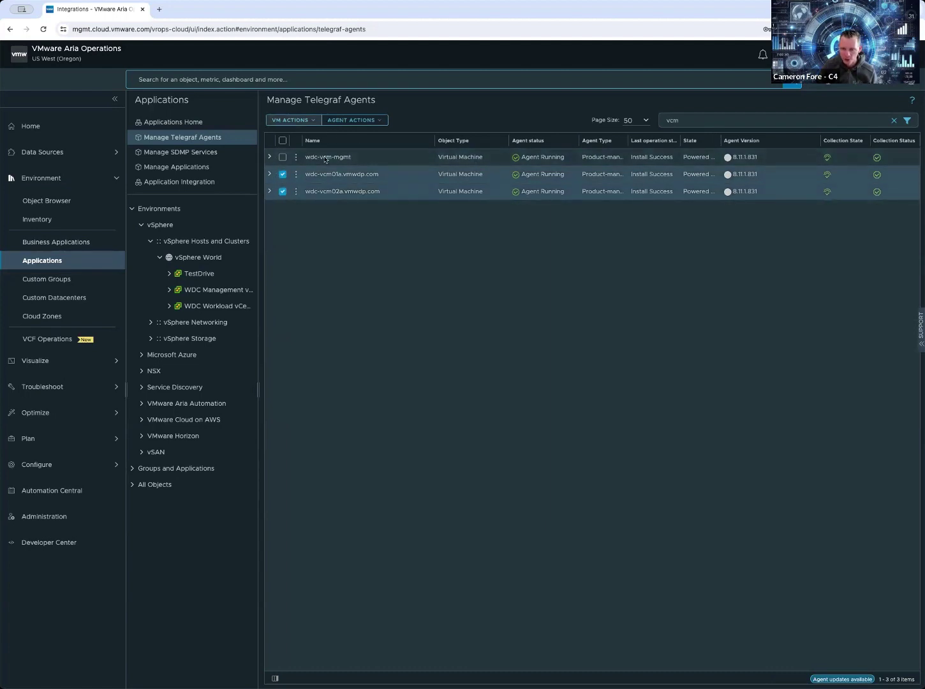
pyautogui.click(356, 119)
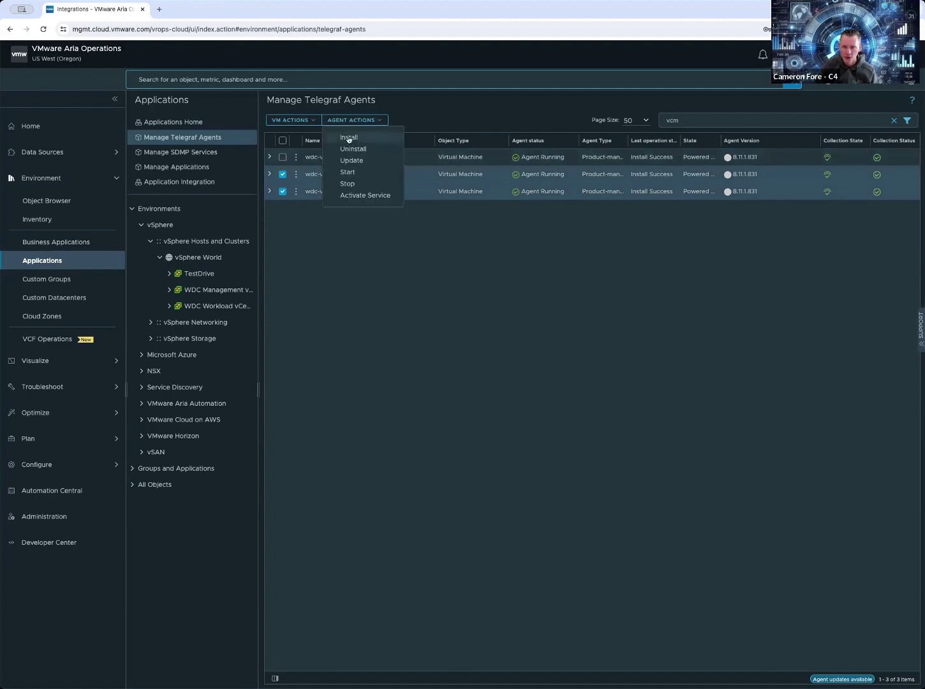
pyautogui.click(349, 137)
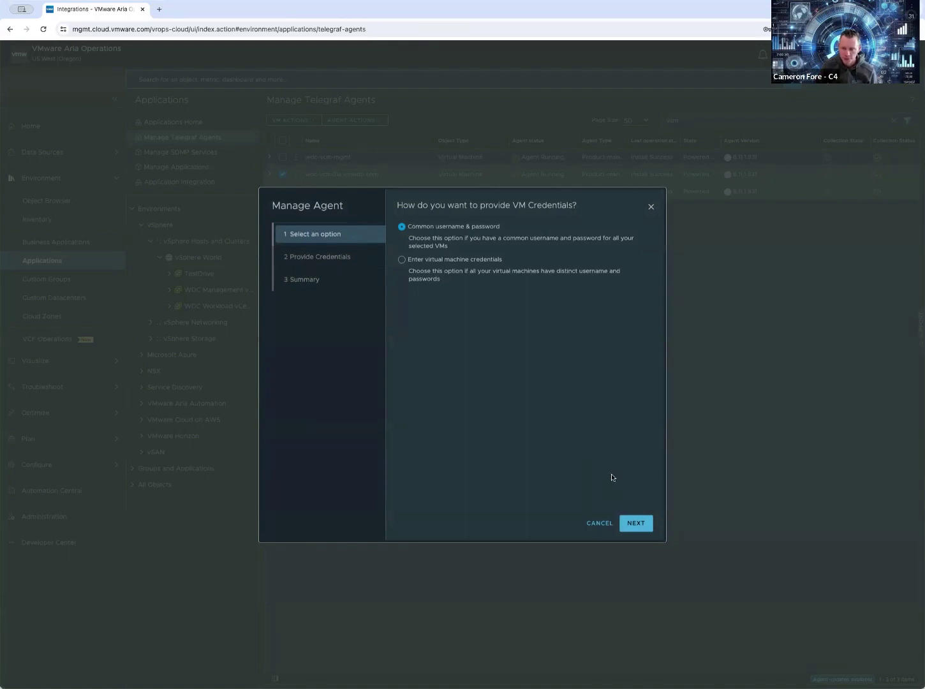
pyautogui.click(650, 206)
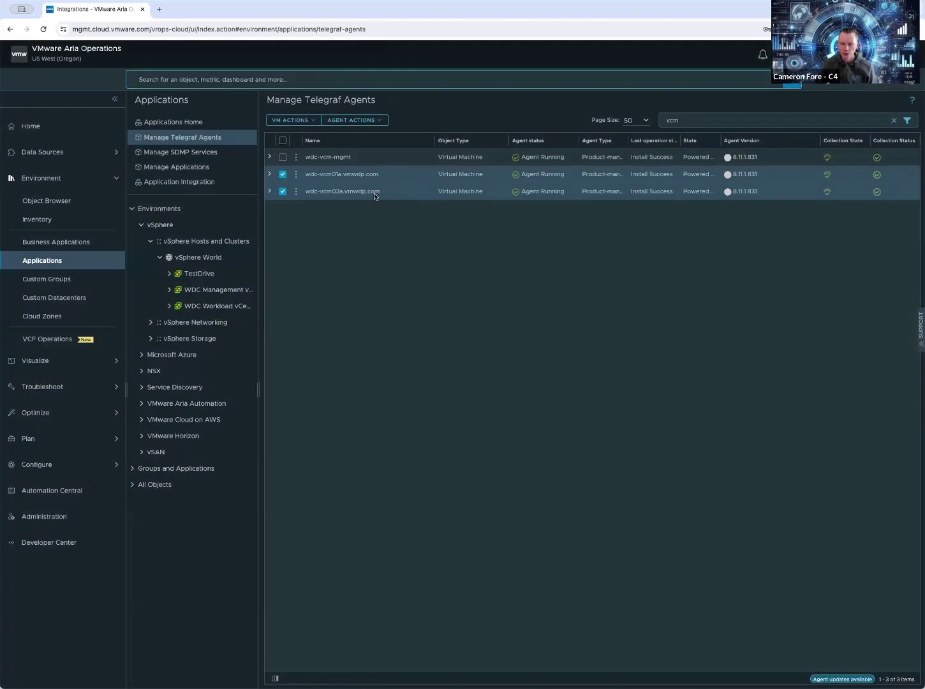
# Begin installing the agent on the two selected virtual machines, using a common username and password.
pyautogui.click(361, 121)
pyautogui.click(366, 138)
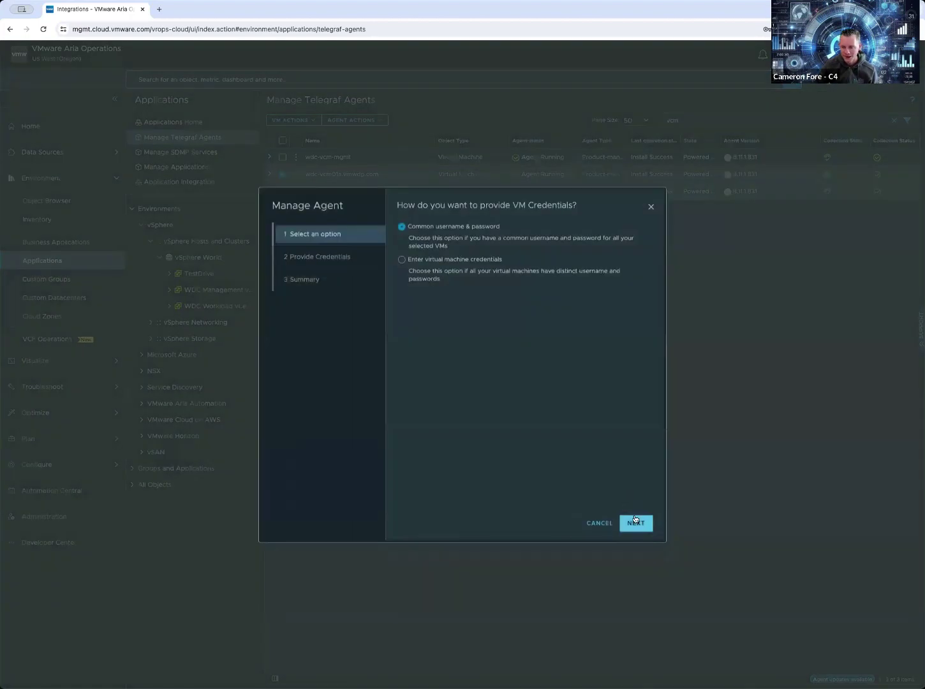
pyautogui.click(635, 522)
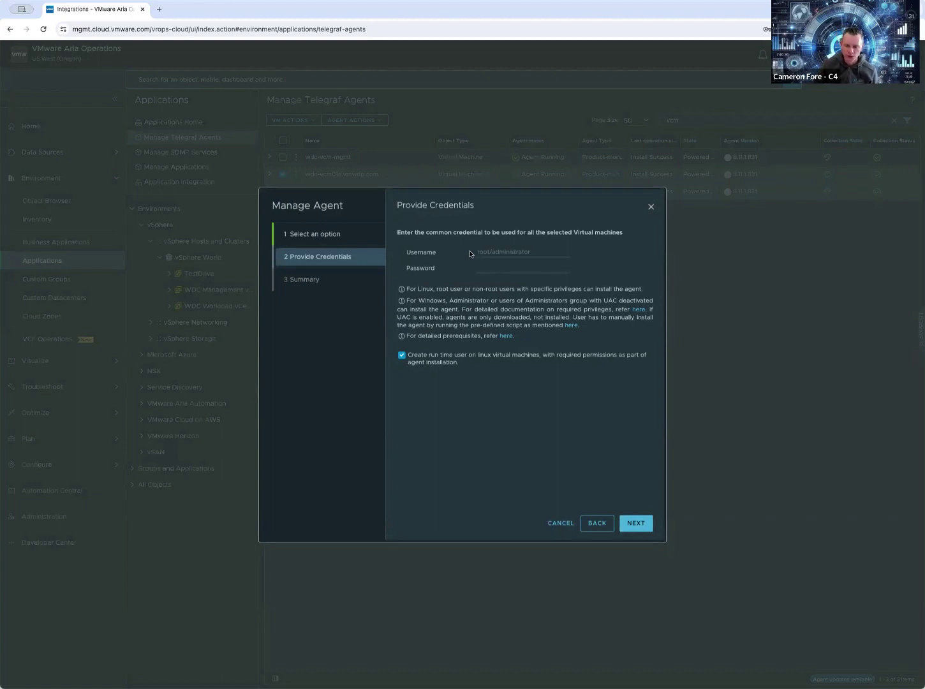
# Enter domain\admin as the common username and fill in the account password for the selected virtual machines.
pyautogui.click(480, 253)
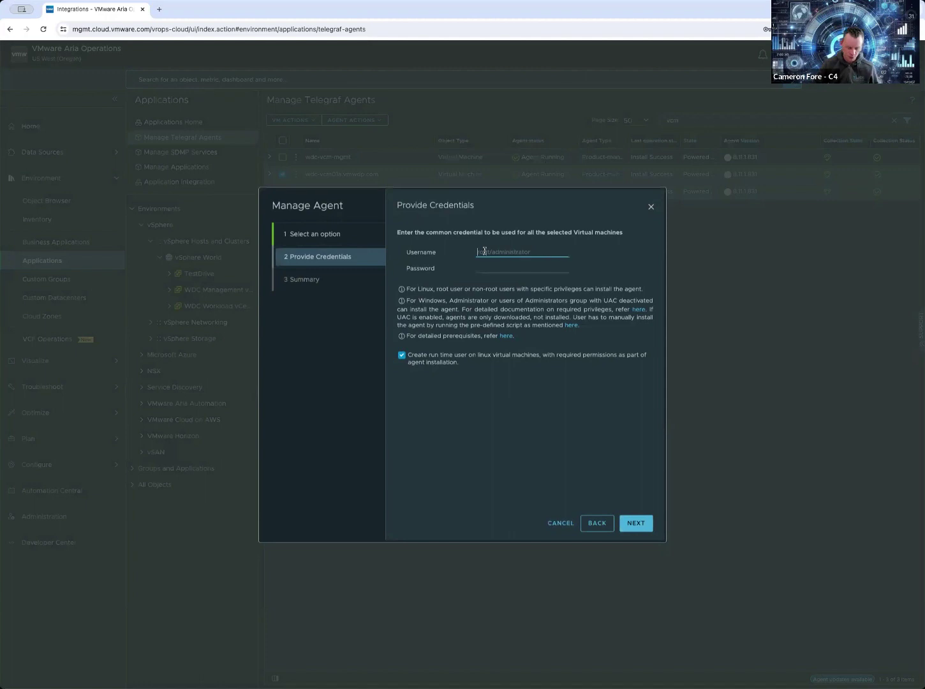
pyautogui.write('domain')
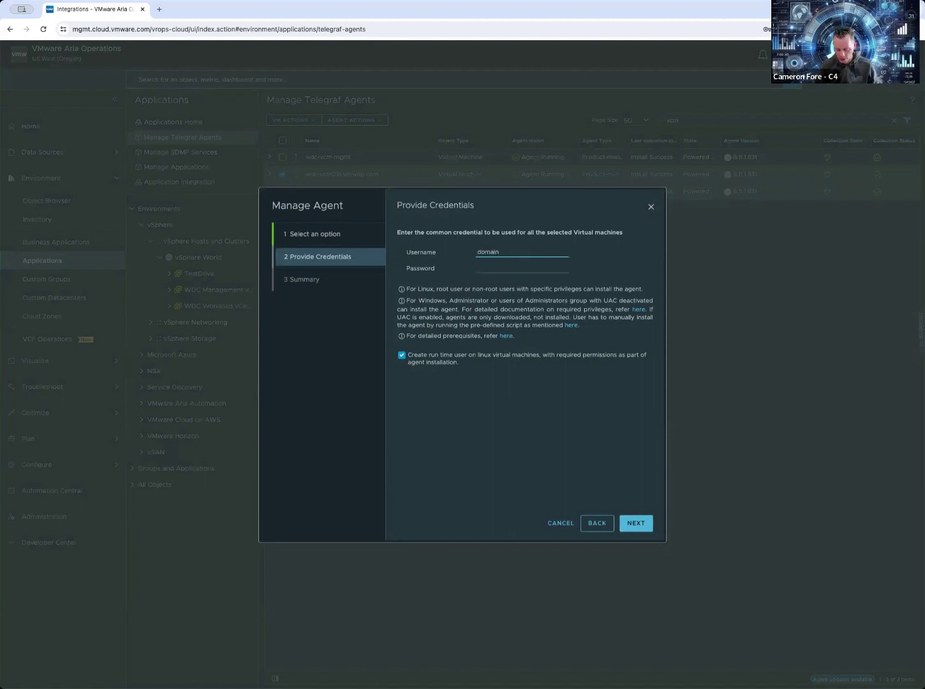
pyautogui.write('\\admin')
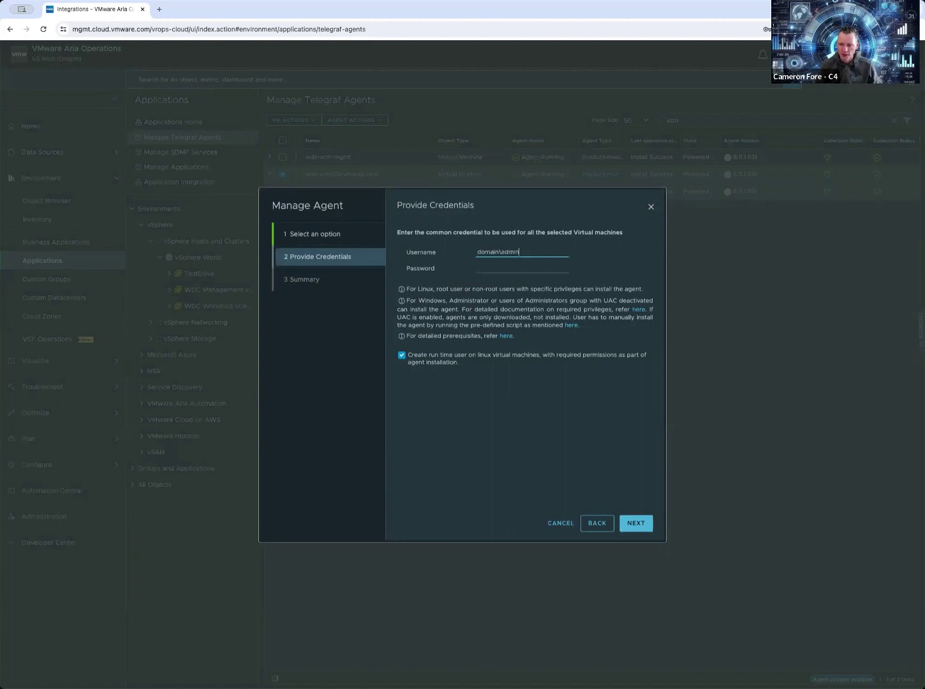
pyautogui.click(480, 268)
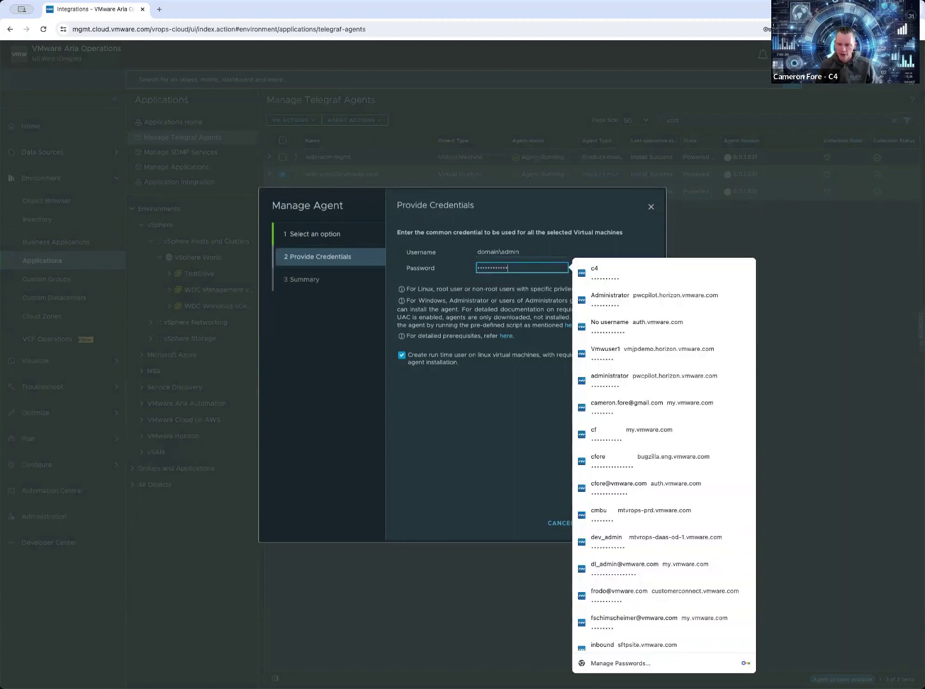
pyautogui.click(514, 404)
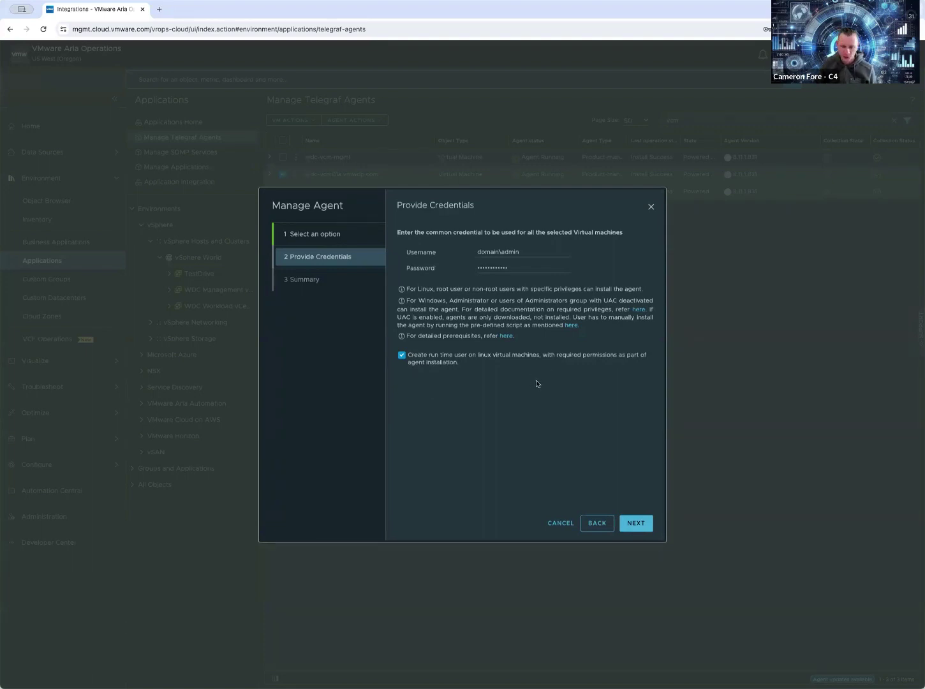
# Turn off run time user creation for Linux virtual machines, and close the agent wizard from its summary without installing.
pyautogui.click(416, 359)
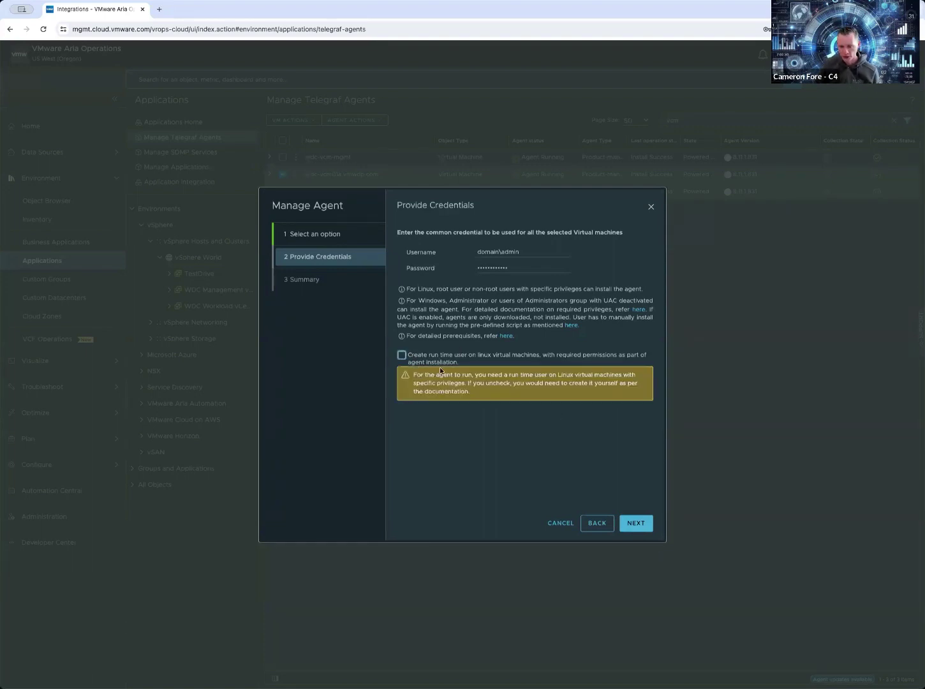
pyautogui.click(649, 523)
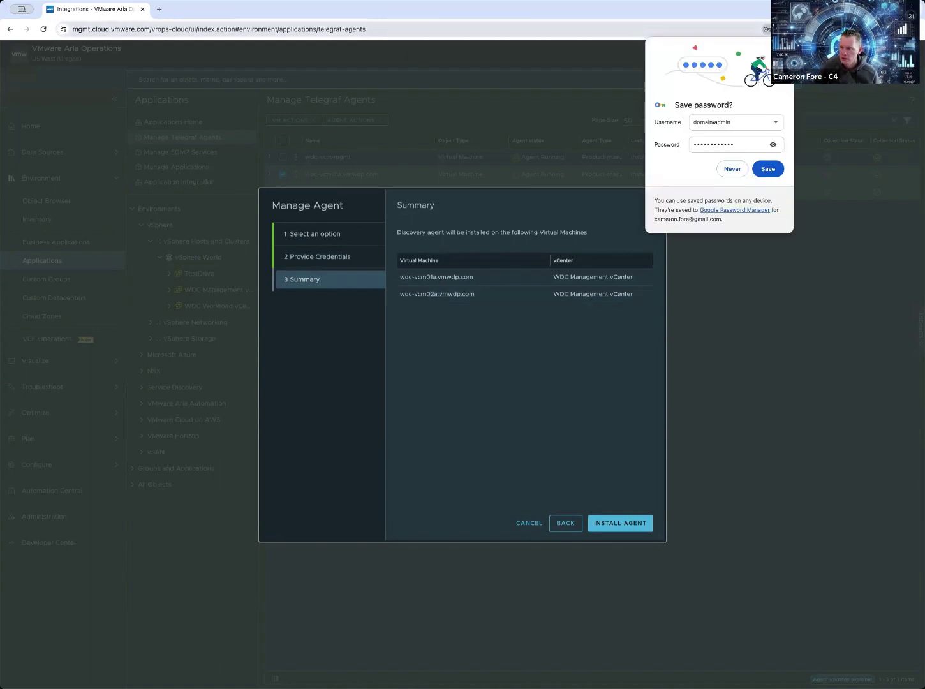
pyautogui.click(768, 29)
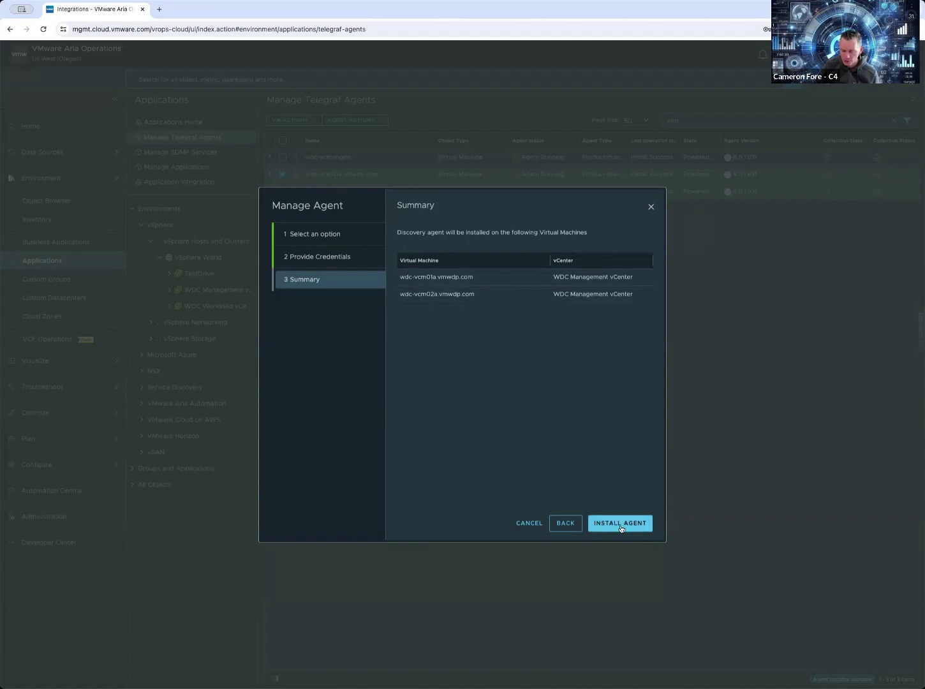
pyautogui.click(651, 206)
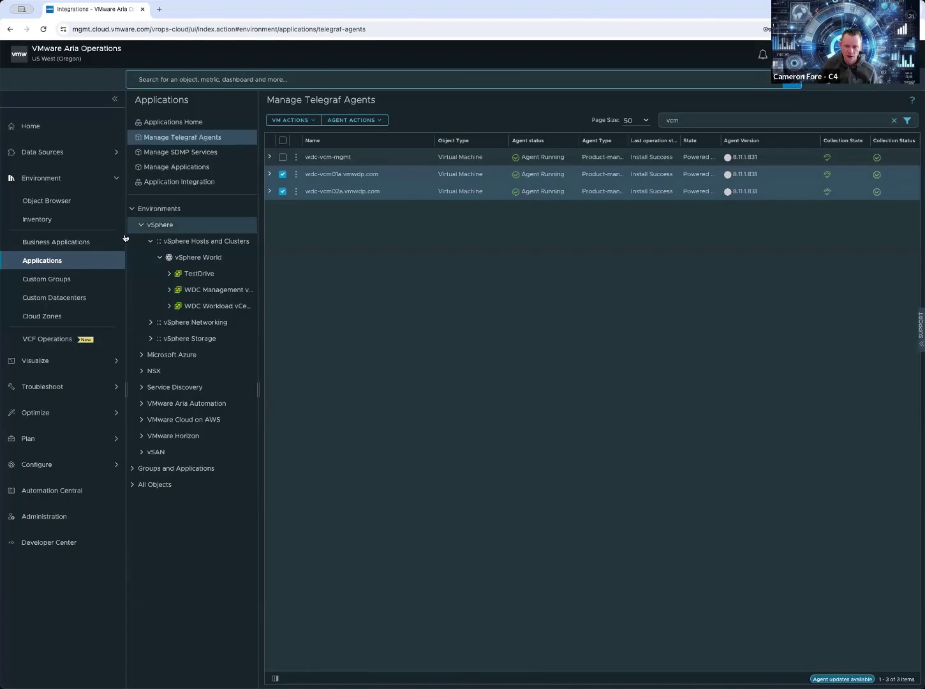
# Filter the Telegraf agents list by uag, and examine the details of wdc-lbuag-prod01.
pyautogui.click(700, 120)
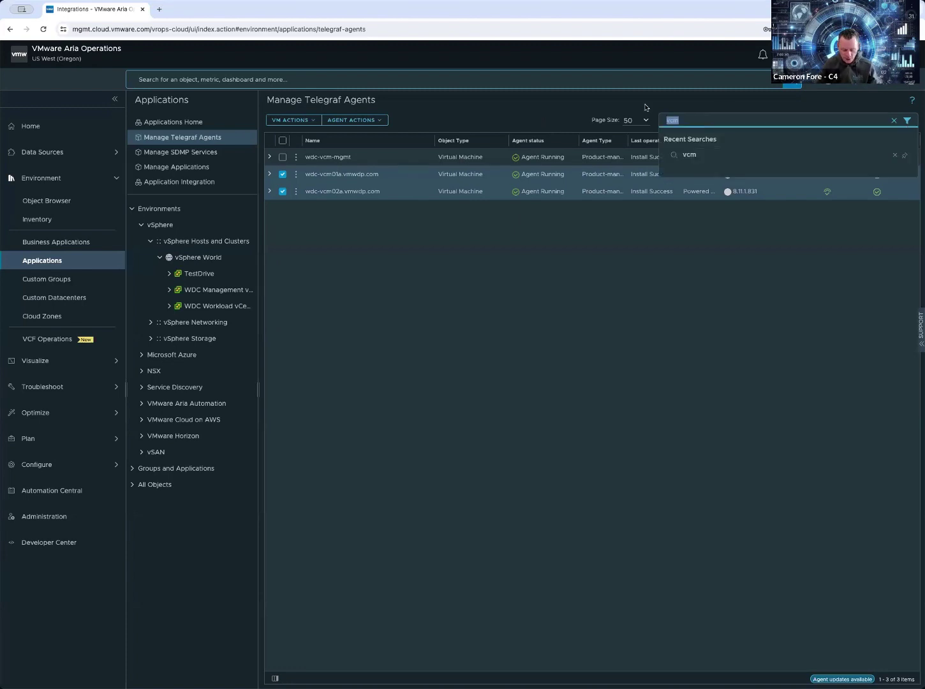
pyautogui.write('uag')
pyautogui.press('Return')
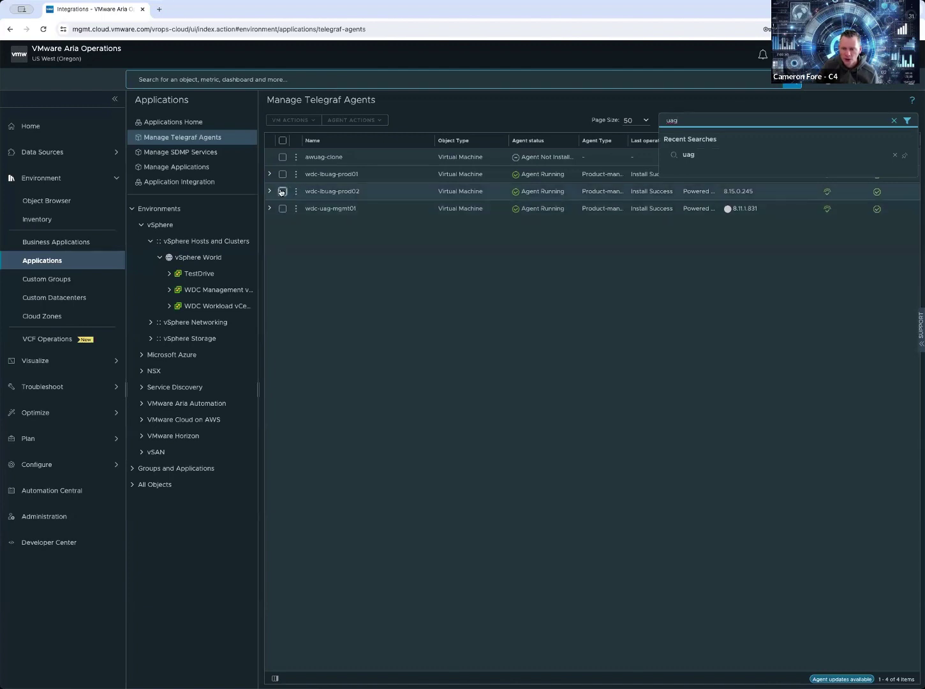
pyautogui.click(866, 135)
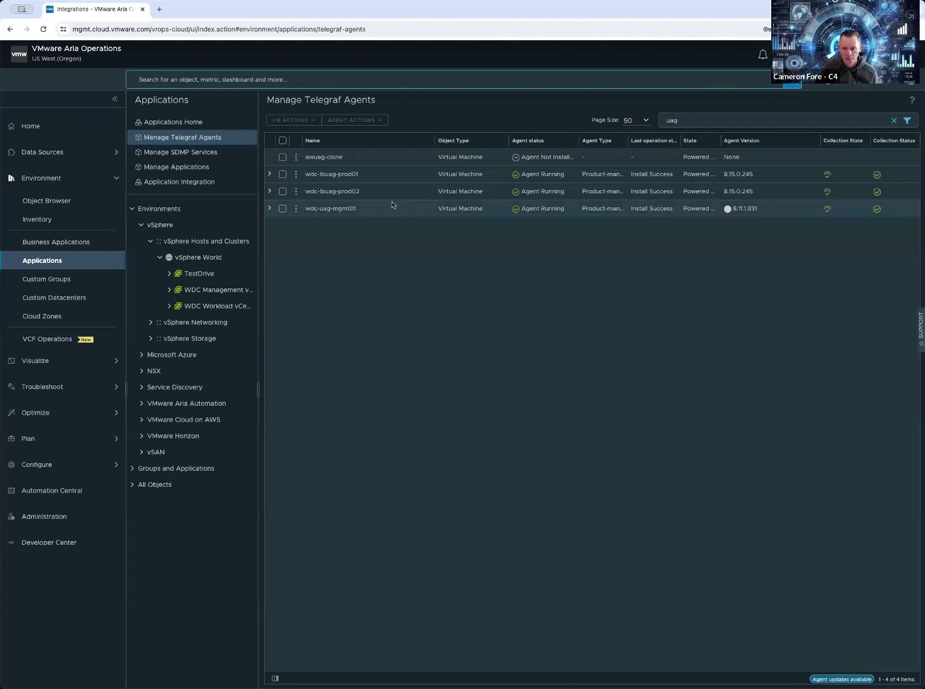
pyautogui.click(270, 175)
pyautogui.click(270, 175)
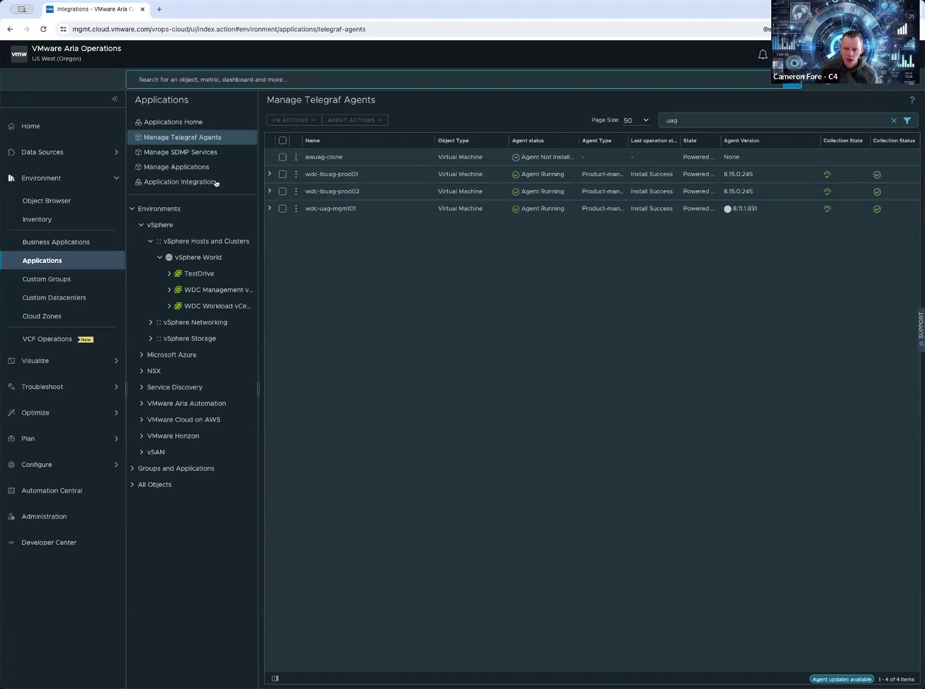
# Start an agent installation on wdc-lbuag-prod01 and wdc-lbuag-prod02 with a common username and password, and cancel it at the credentials page.
pyautogui.click(282, 173)
pyautogui.click(282, 191)
pyautogui.click(372, 121)
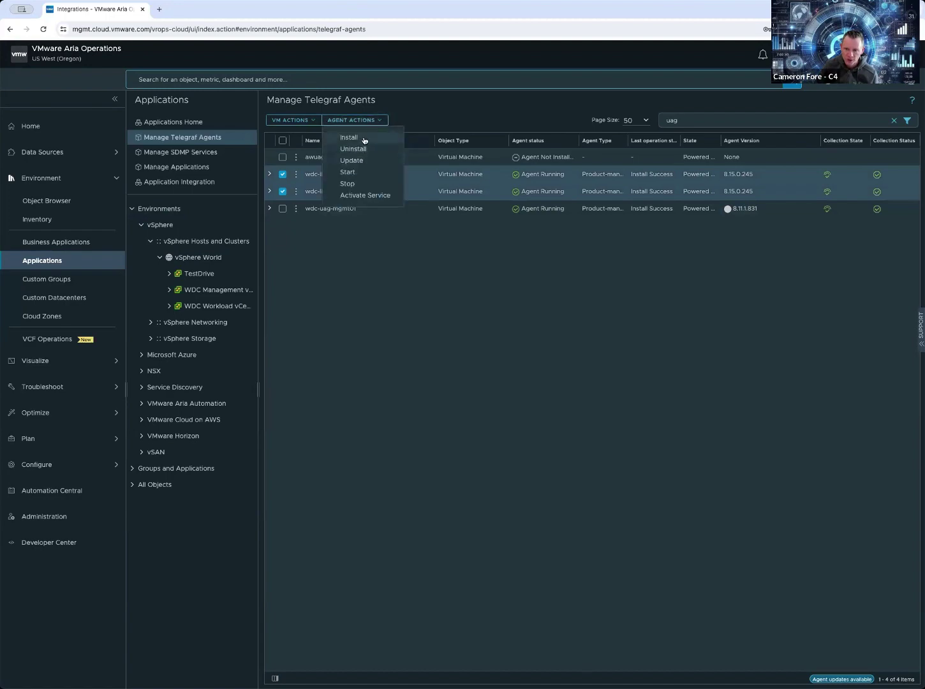
pyautogui.click(364, 141)
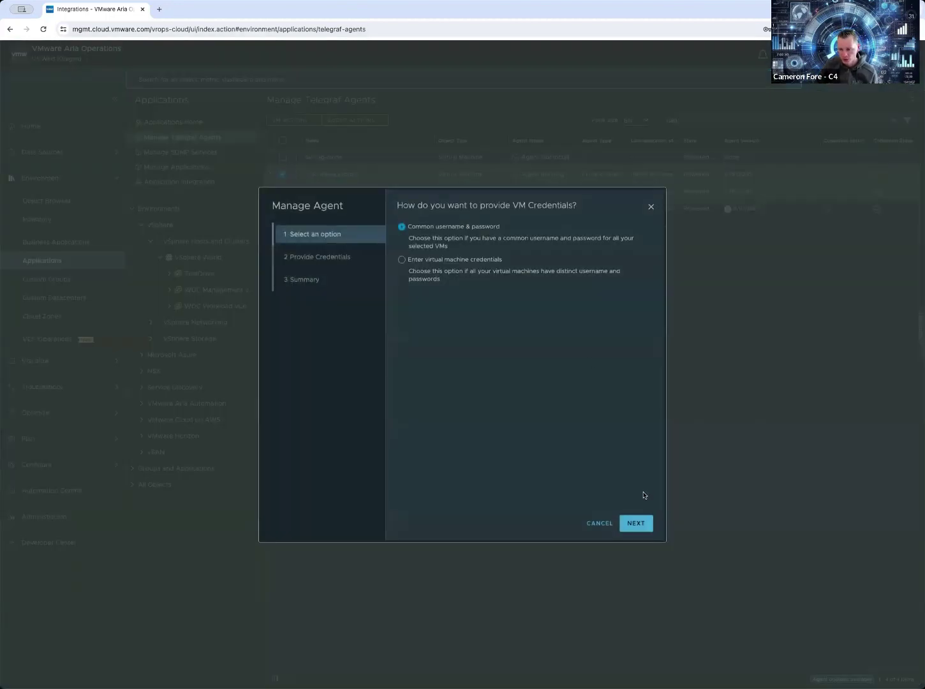
pyautogui.click(631, 527)
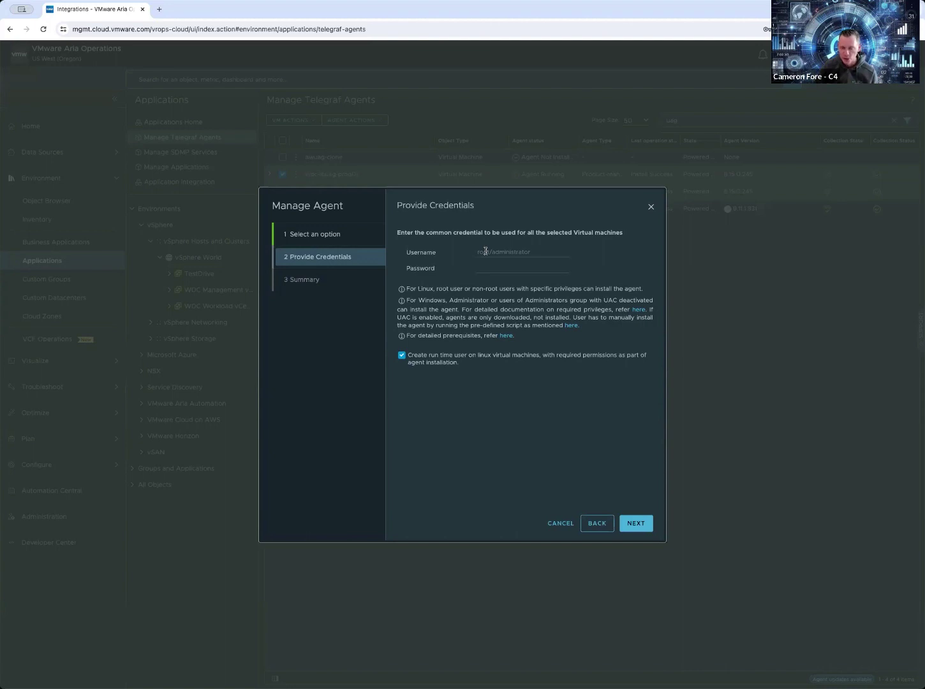
pyautogui.click(566, 526)
pyautogui.click(516, 391)
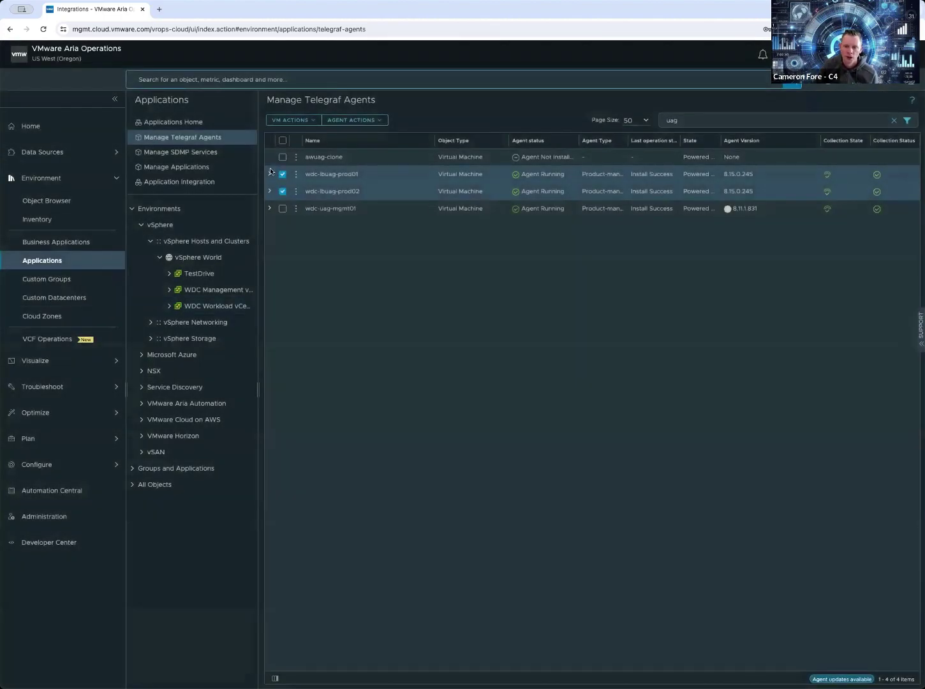
# View the services and custom monitoring of wdc-lbuag-prod01, and filter the list by the agent status Agent Running.
pyautogui.click(269, 173)
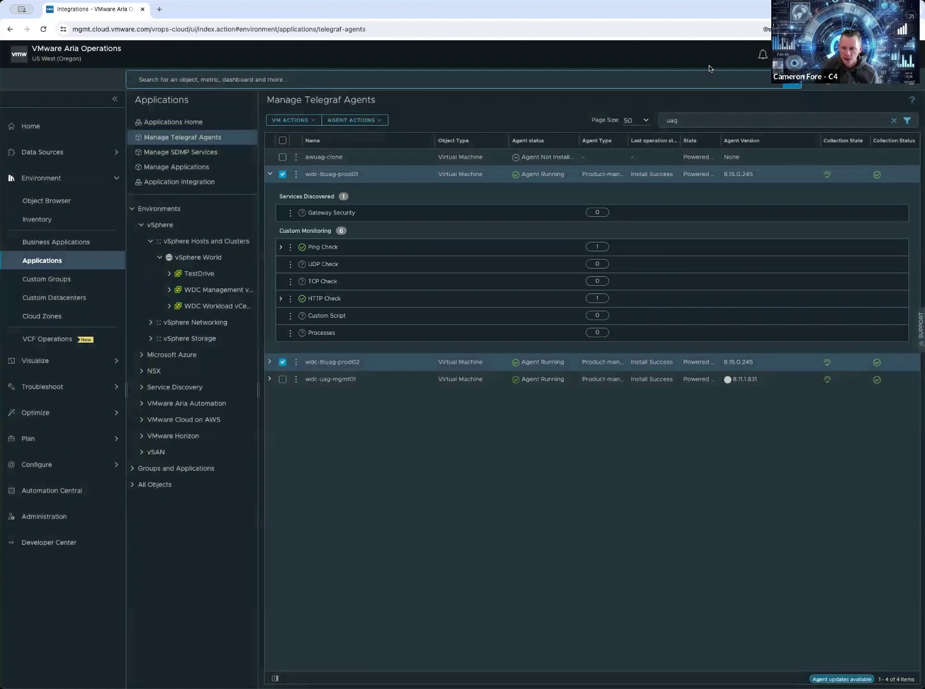
pyautogui.click(902, 121)
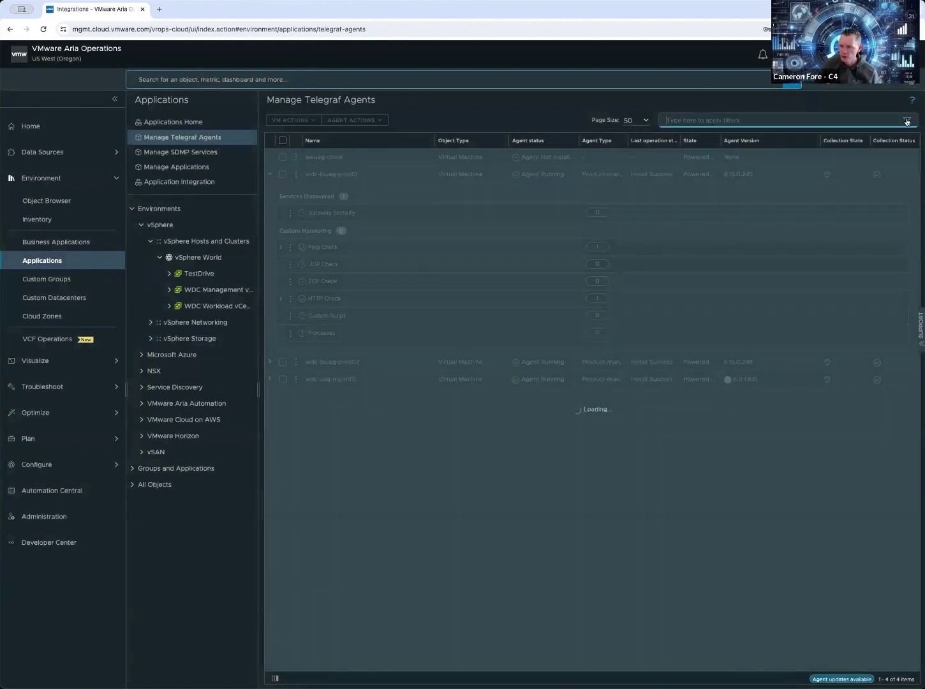
pyautogui.click(906, 121)
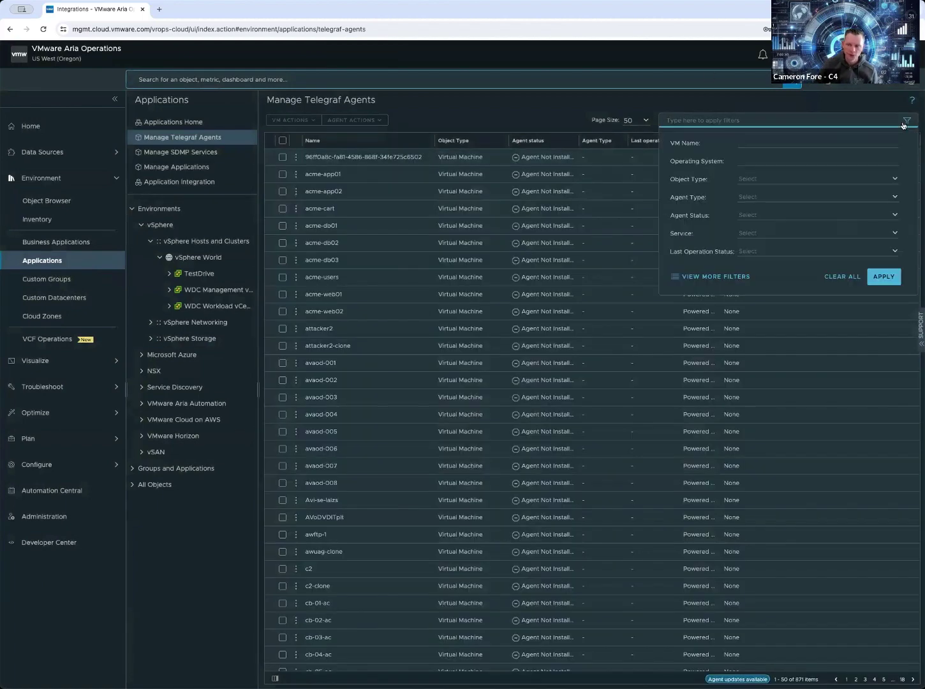
pyautogui.click(894, 215)
pyautogui.click(799, 231)
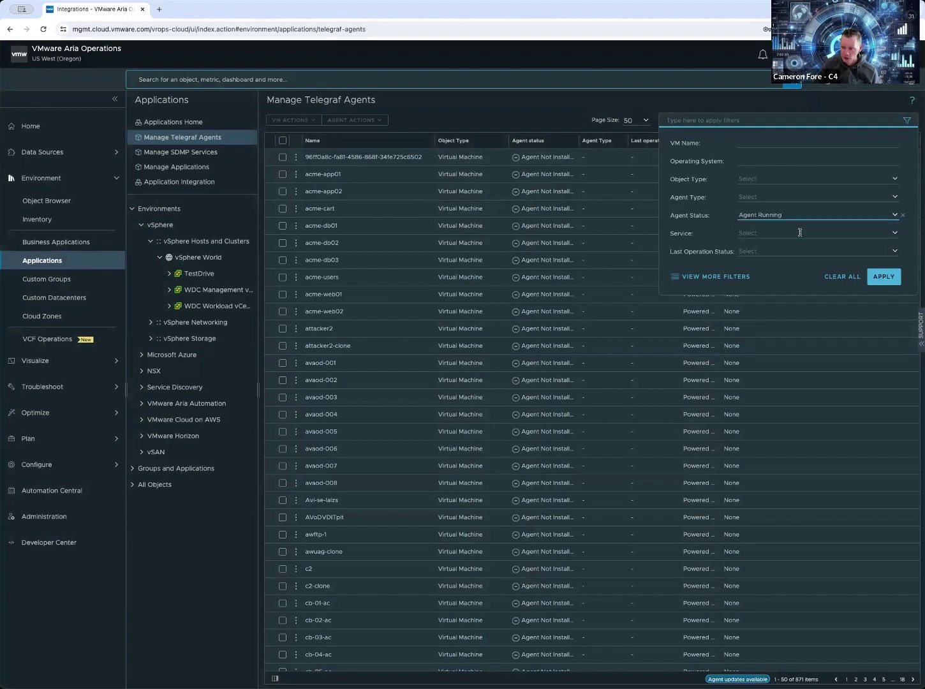
pyautogui.click(885, 278)
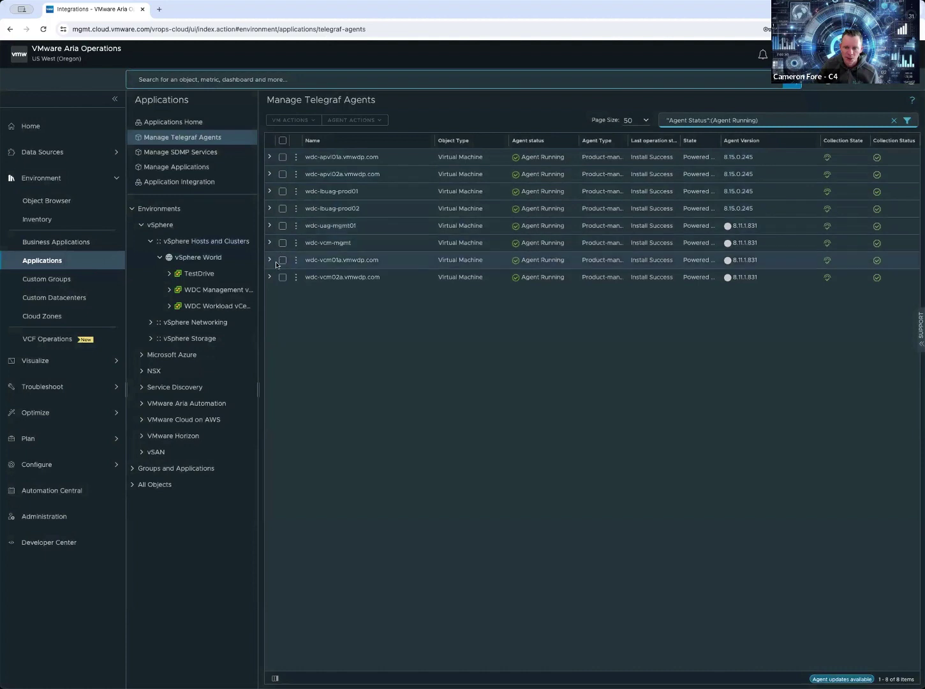
# Try to add an HTTP check with the display name HTTP Check to the custom monitoring of wdc-vcm01a.vmwdp.com.
pyautogui.click(270, 260)
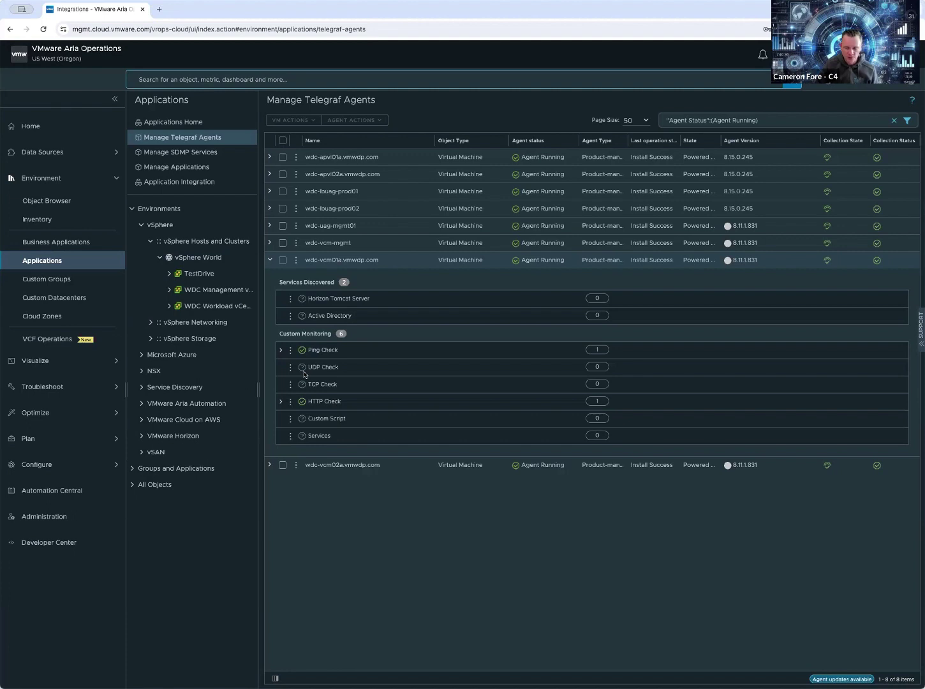
pyautogui.click(280, 401)
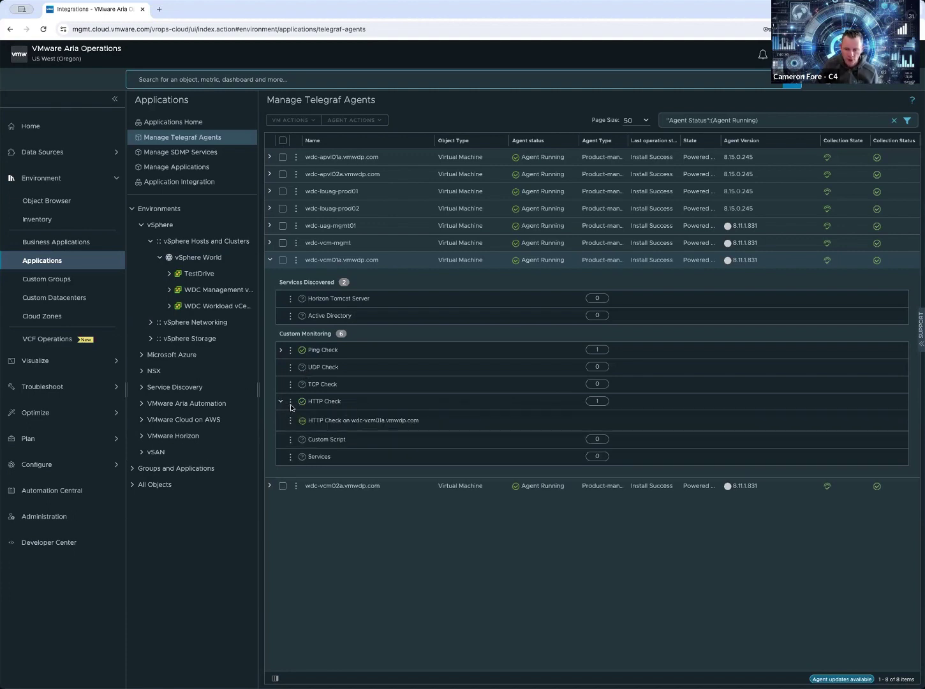
pyautogui.click(291, 402)
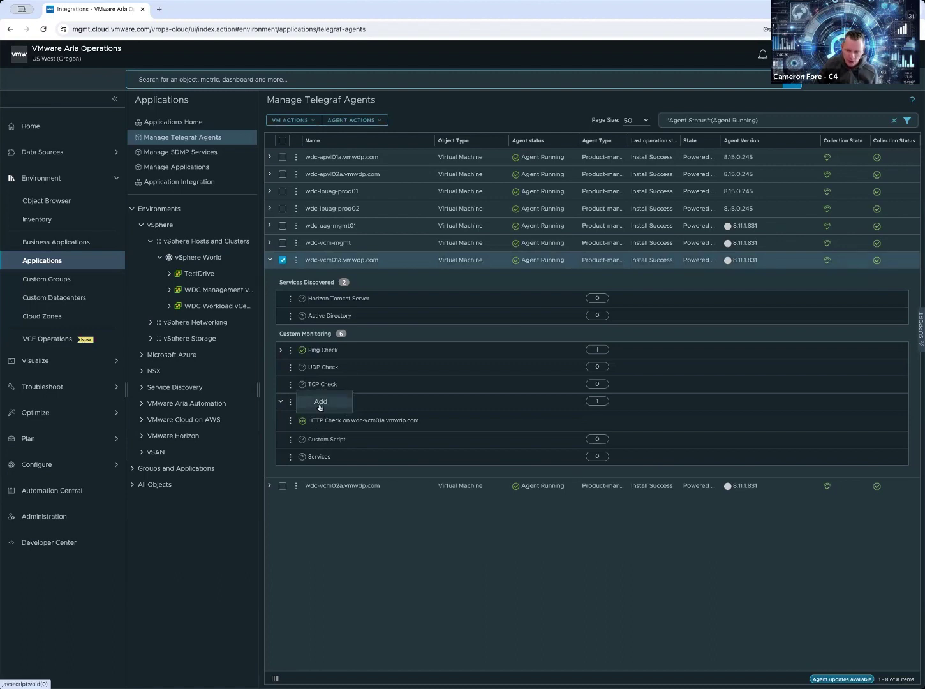
pyautogui.click(320, 406)
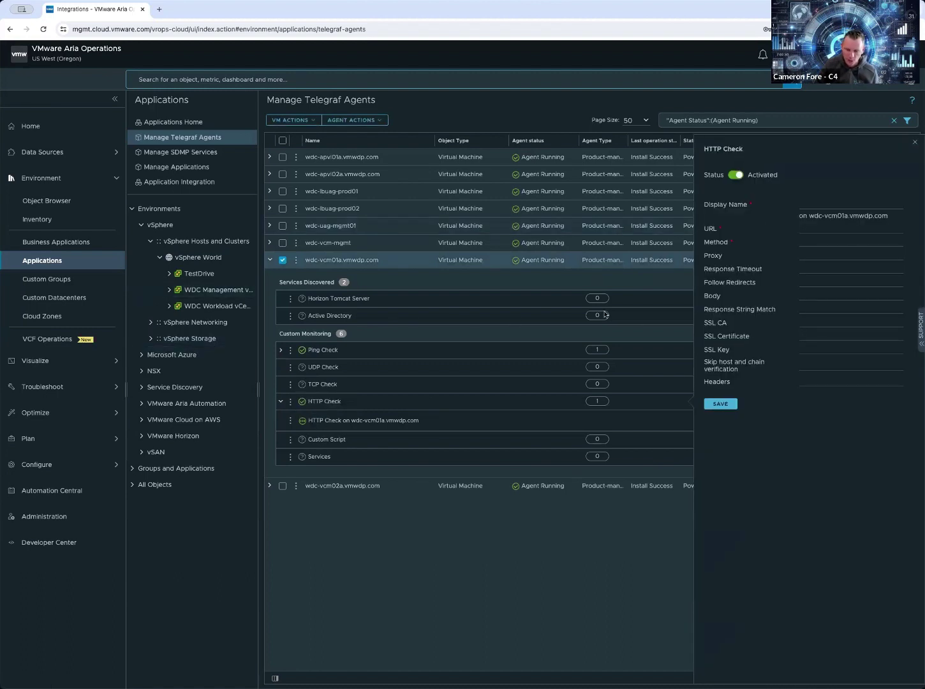
pyautogui.click(817, 201)
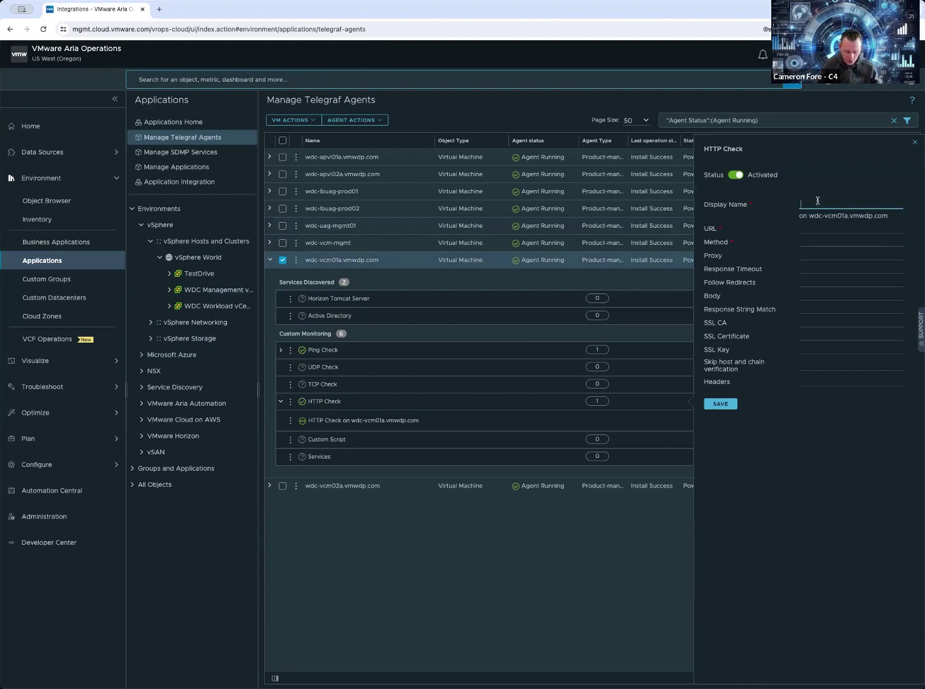
pyautogui.write('HTTP')
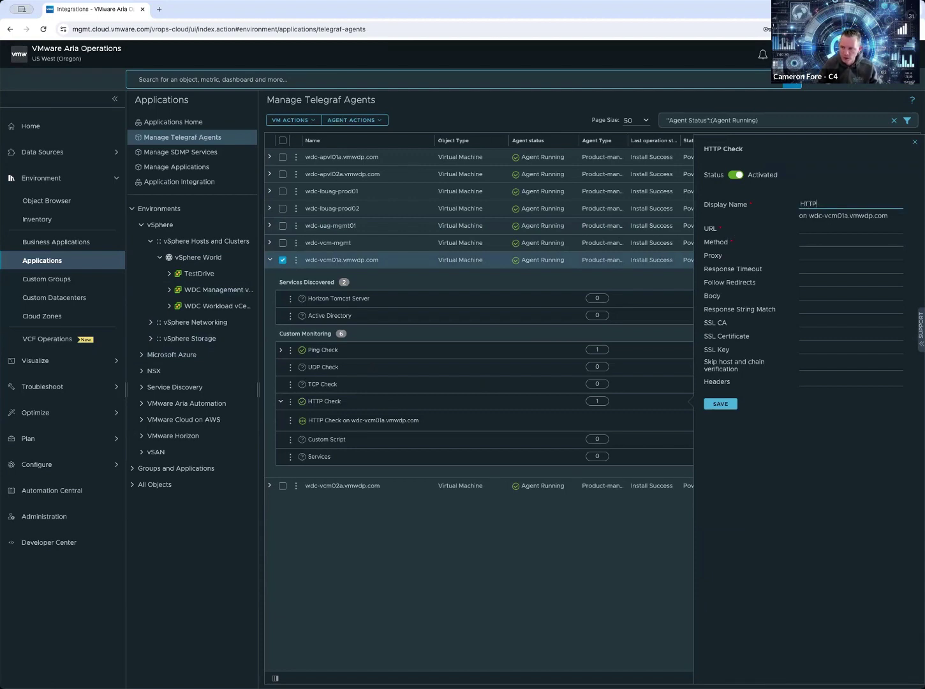
pyautogui.write(' Check')
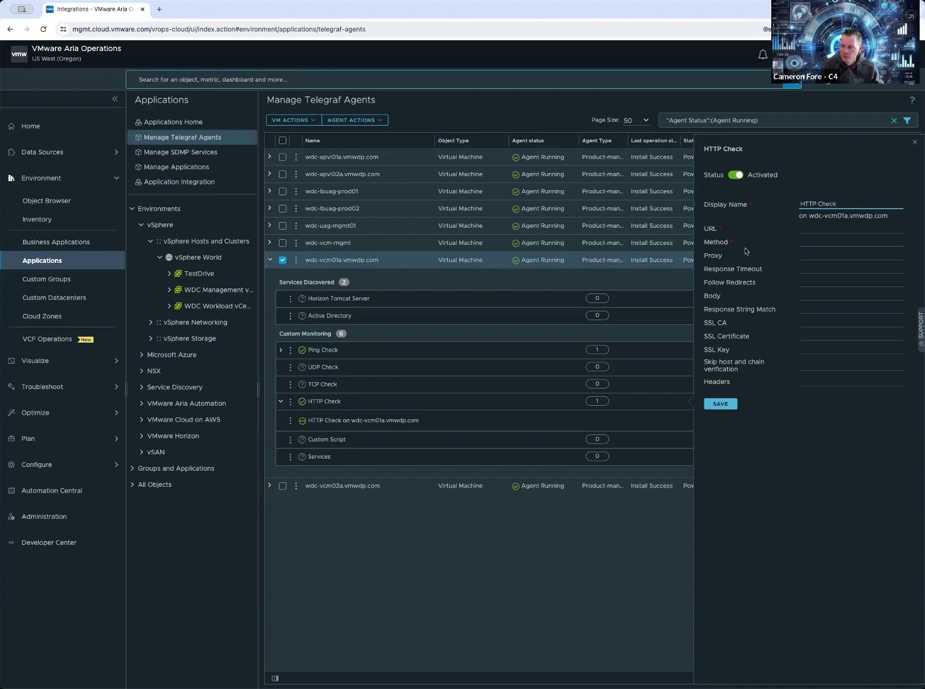
pyautogui.click(720, 404)
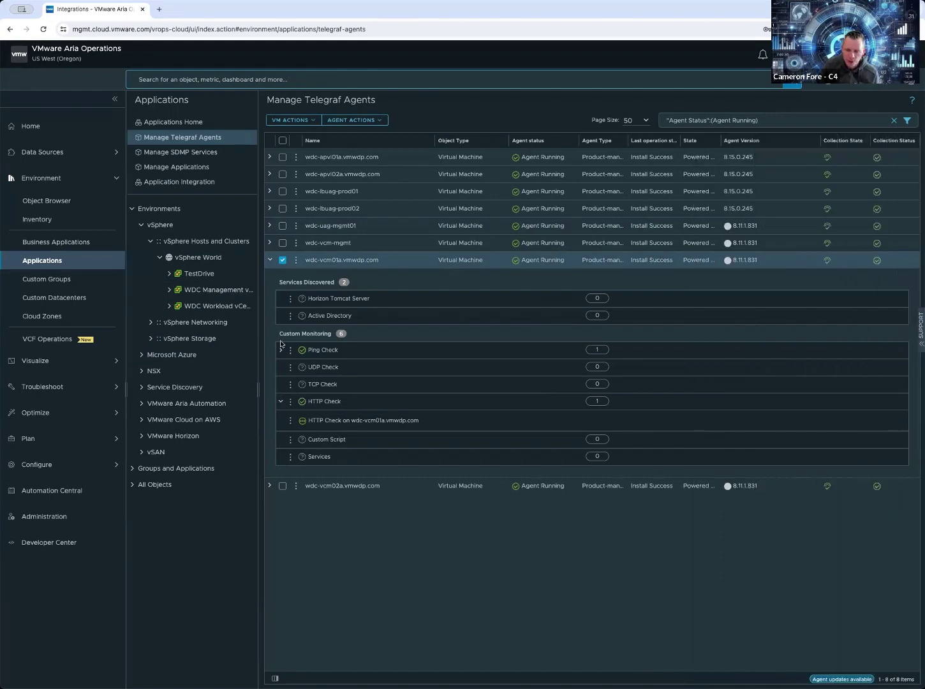
# Examine the URL, method and verification settings of the existing HTTP check on wdc-vcm01a.vmwdp.com.
pyautogui.click(290, 421)
pyautogui.click(323, 418)
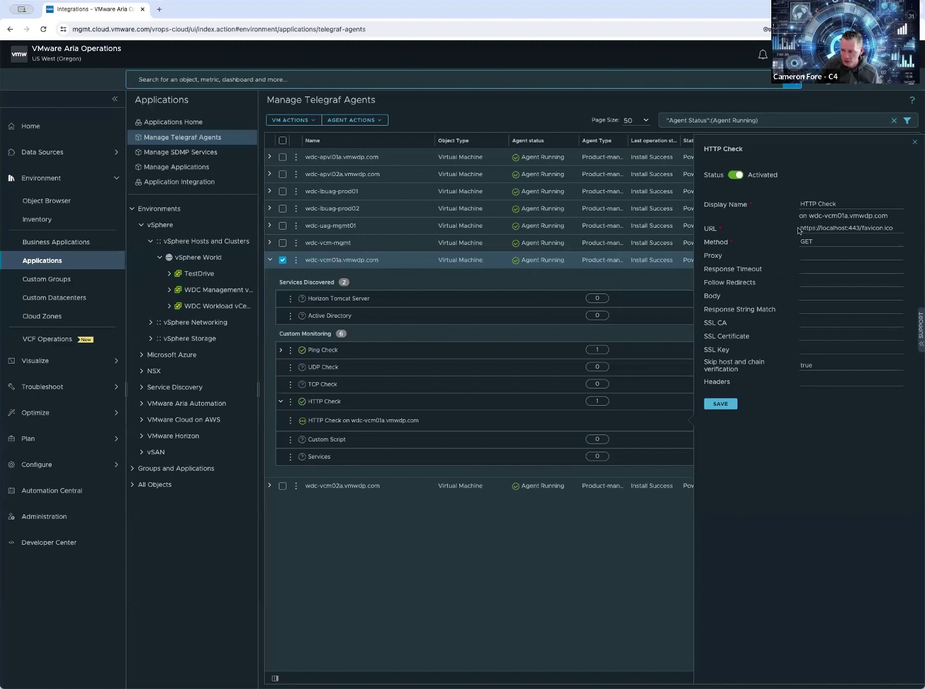
pyautogui.moveTo(801, 229); pyautogui.dragTo(911, 235)
pyautogui.click(873, 237)
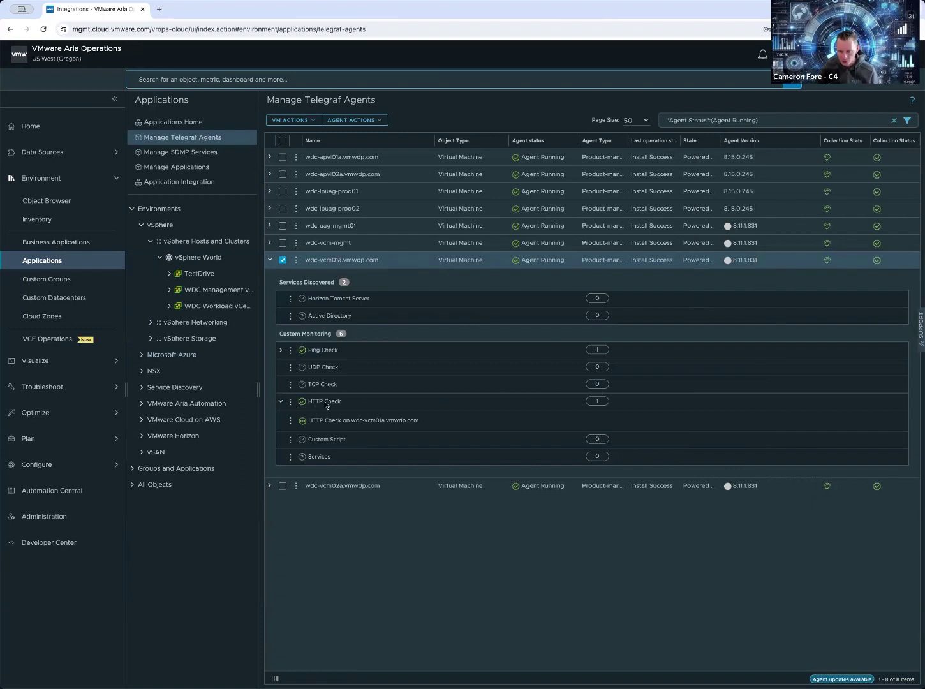
pyautogui.click(291, 423)
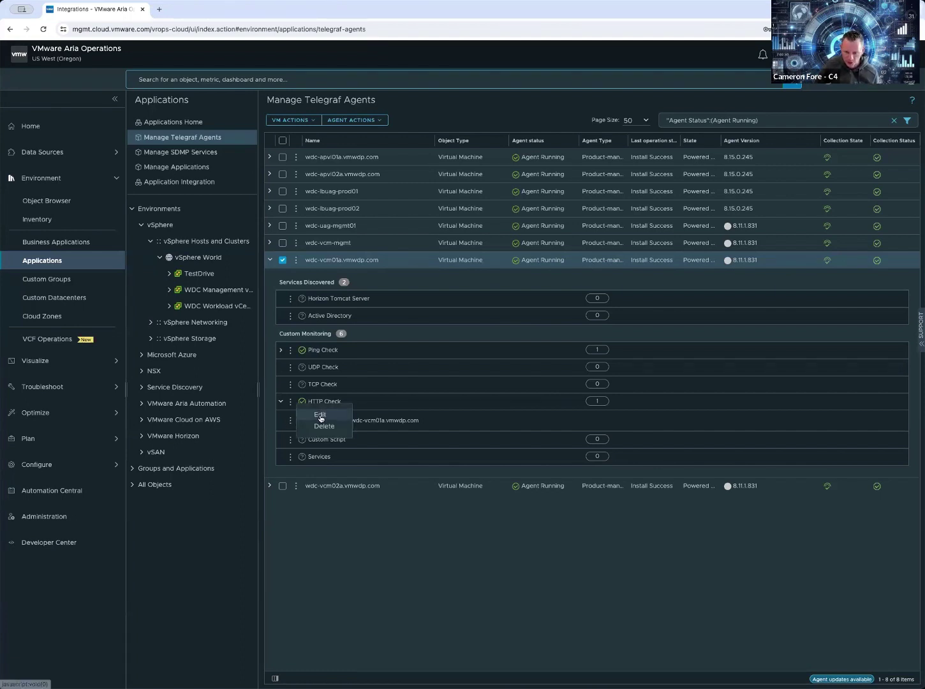
pyautogui.click(320, 417)
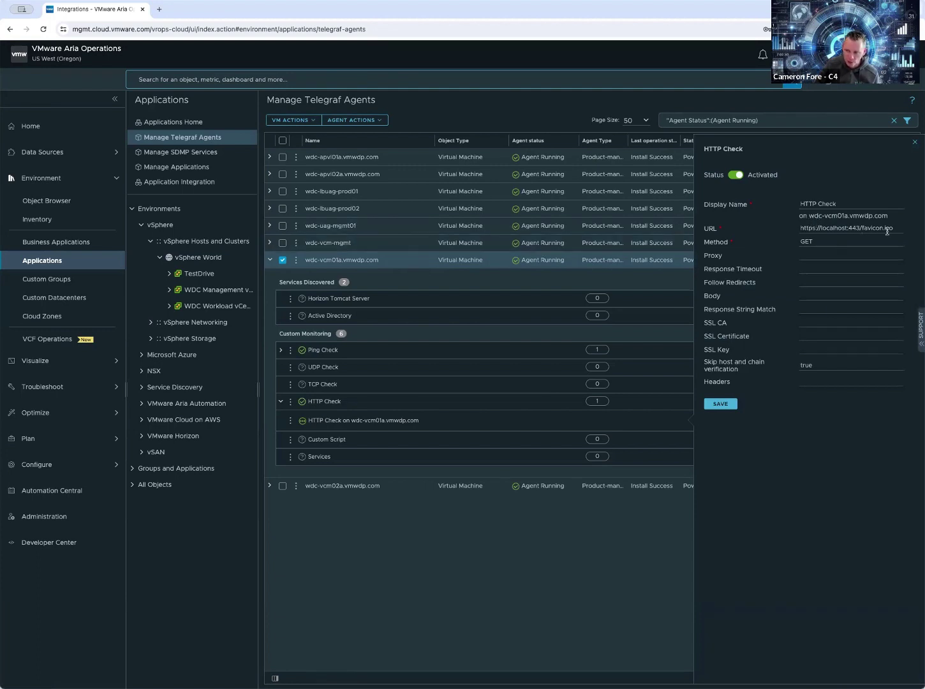
pyautogui.click(796, 184)
# Examine the blank ping check form and the settings of the existing ping check on wdc-vcm01a.vmwdp.com.
pyautogui.click(281, 350)
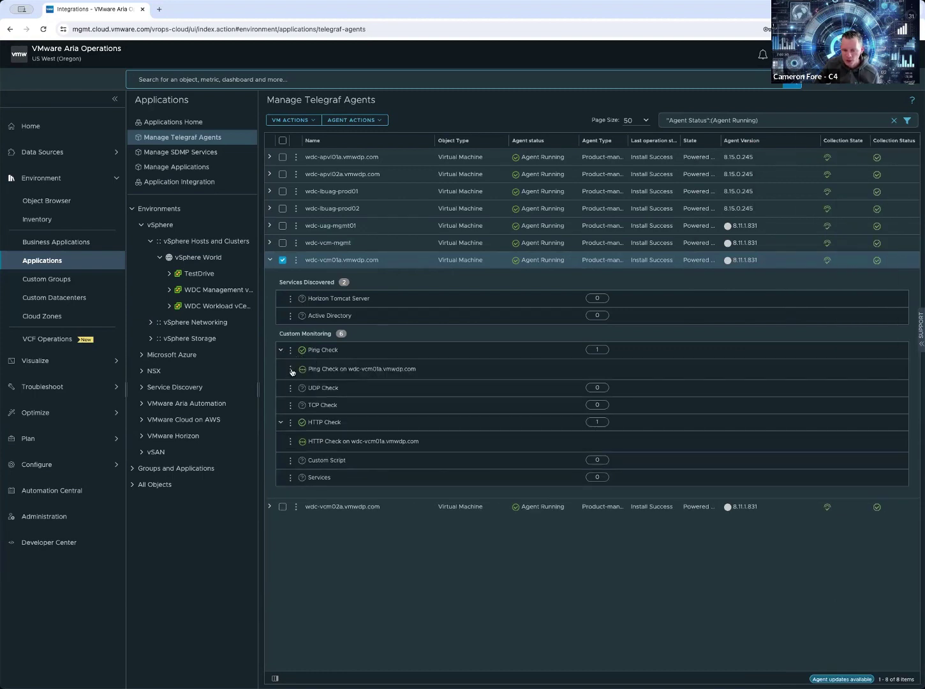
pyautogui.click(291, 350)
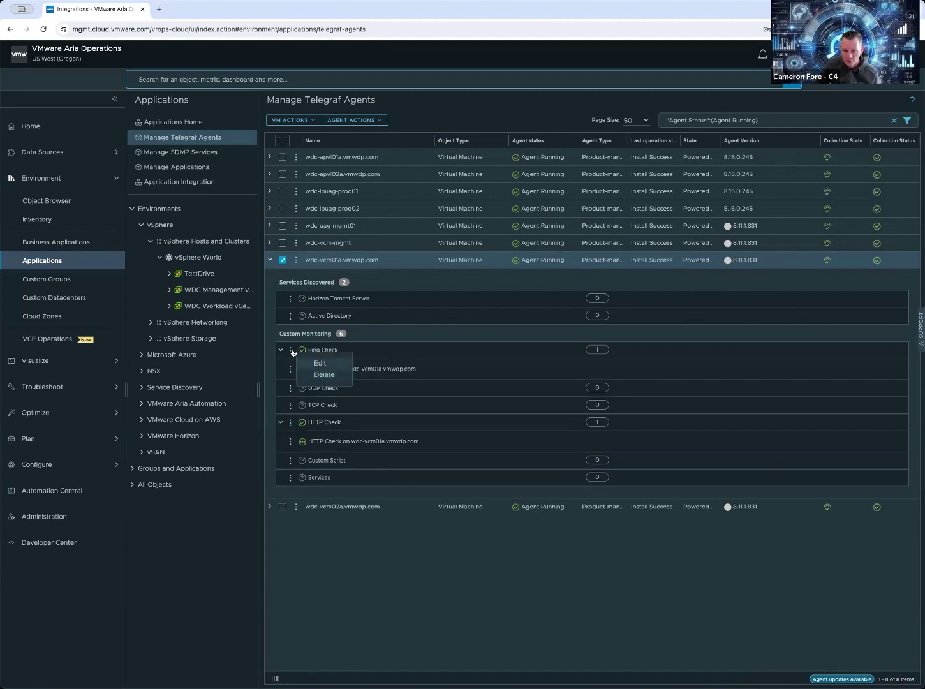
pyautogui.click(320, 363)
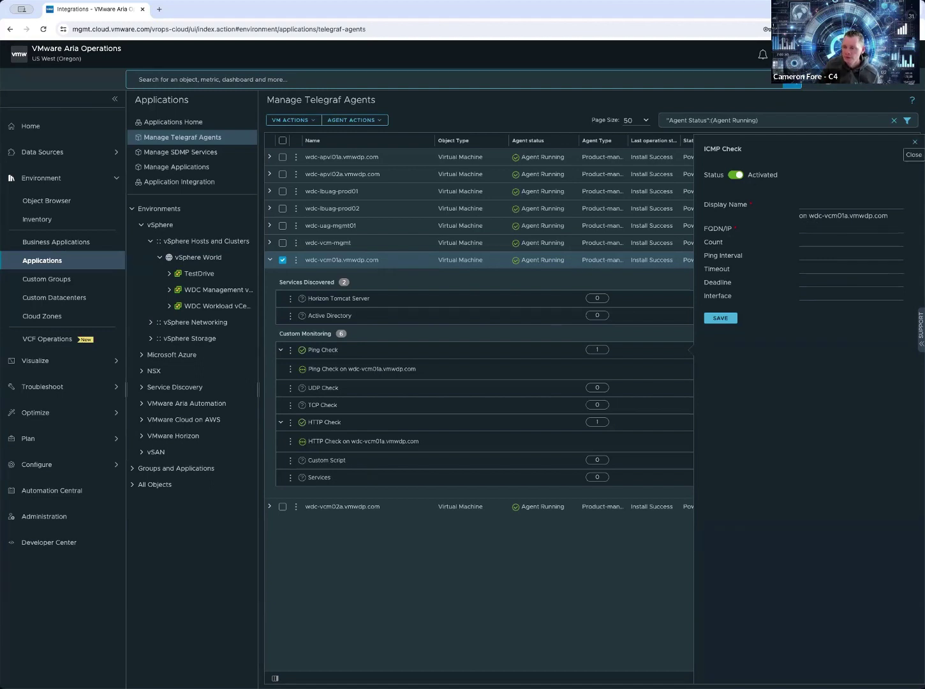
pyautogui.click(914, 142)
pyautogui.click(291, 369)
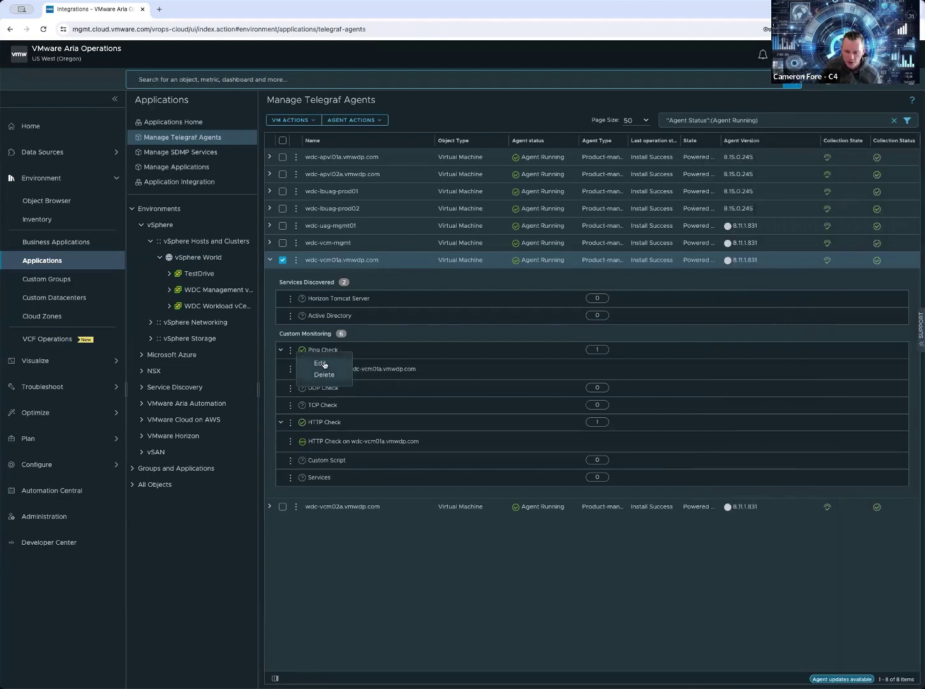
pyautogui.click(325, 364)
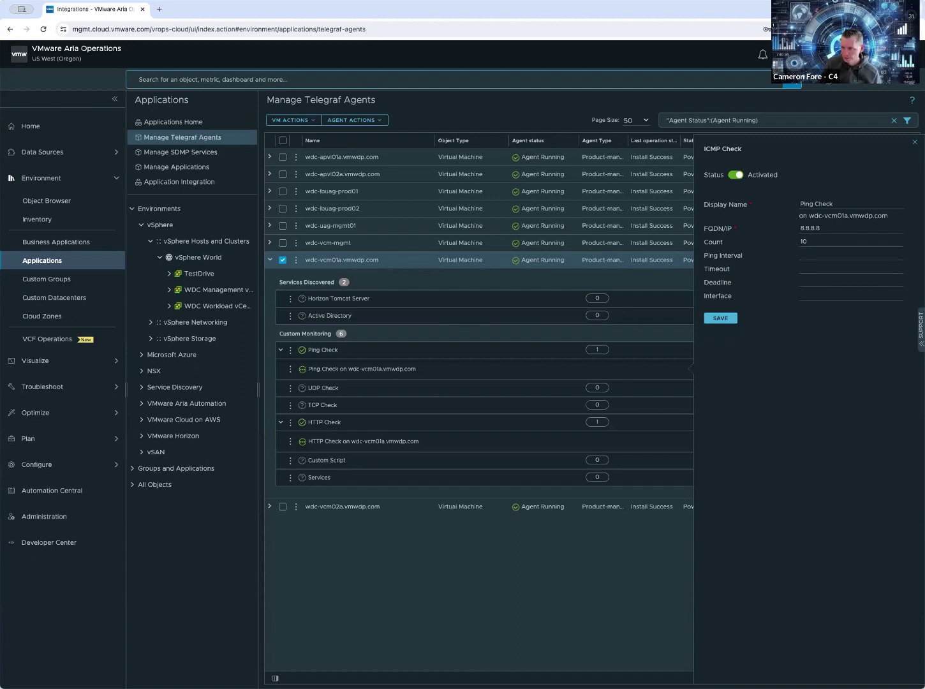
pyautogui.click(915, 141)
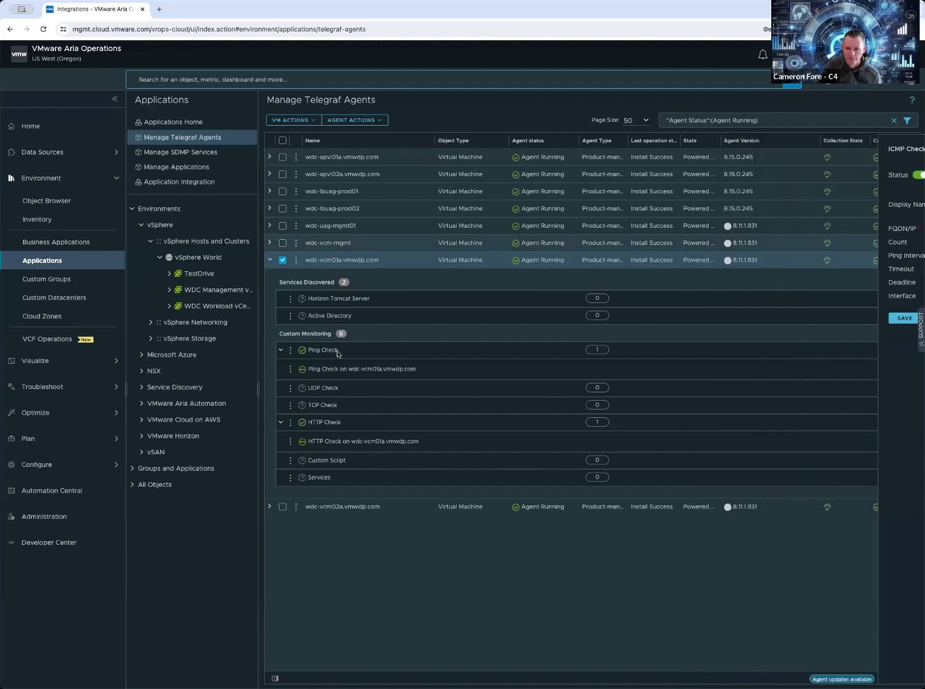
# Examine the display name, URL and method settings of the existing HTTP check on wdc-uag-mgmt01.
pyautogui.click(270, 227)
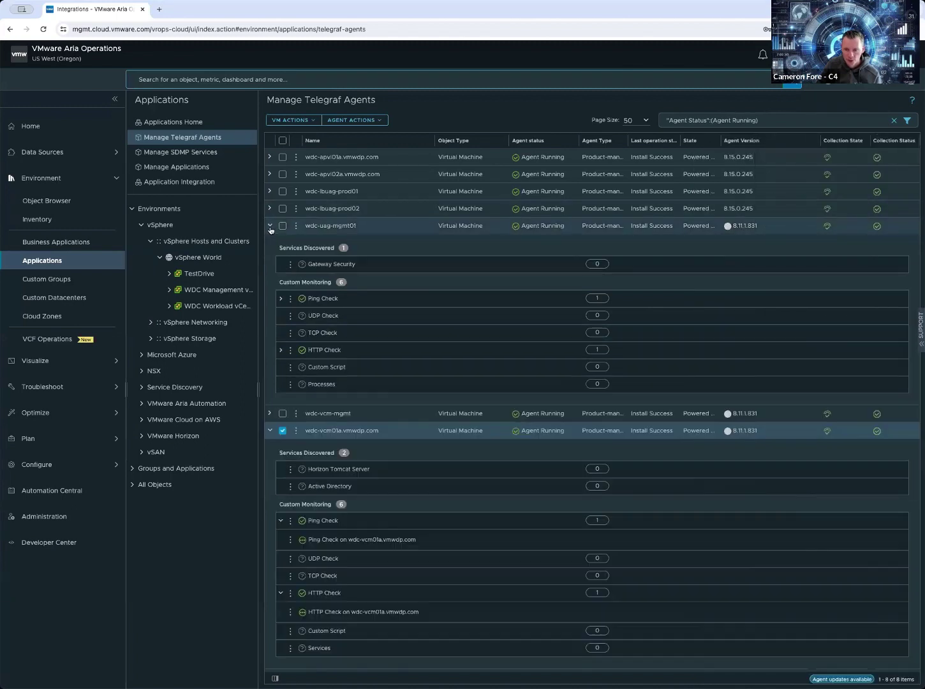
pyautogui.click(281, 350)
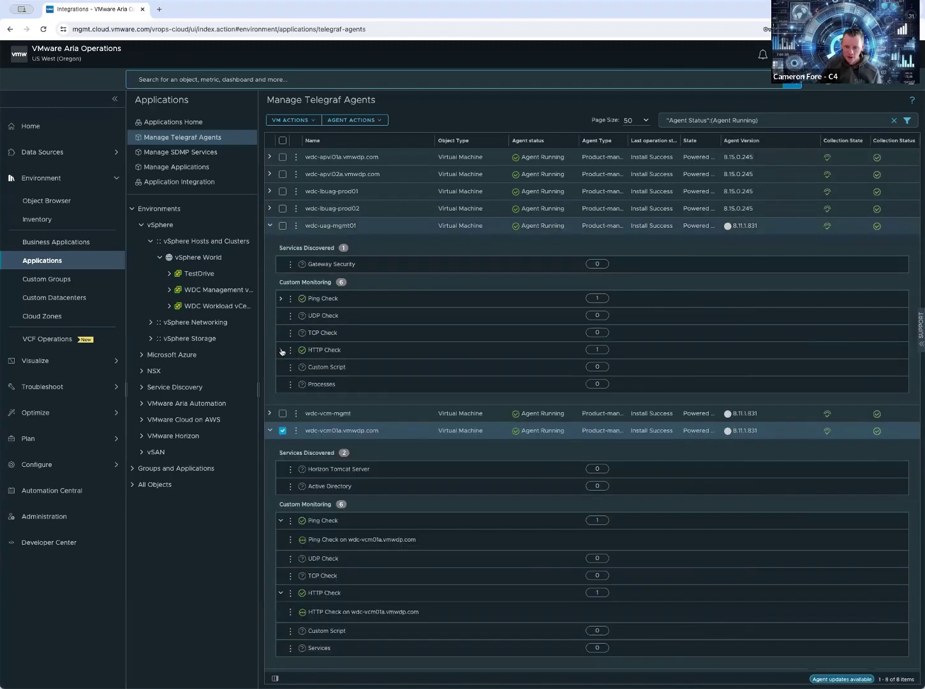
pyautogui.click(290, 369)
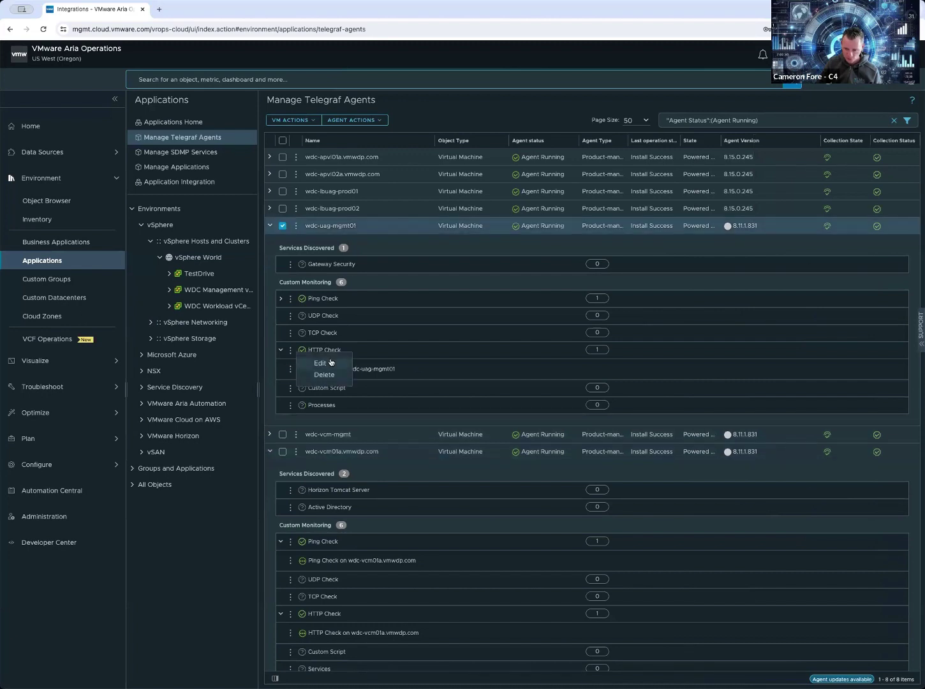
pyautogui.click(329, 362)
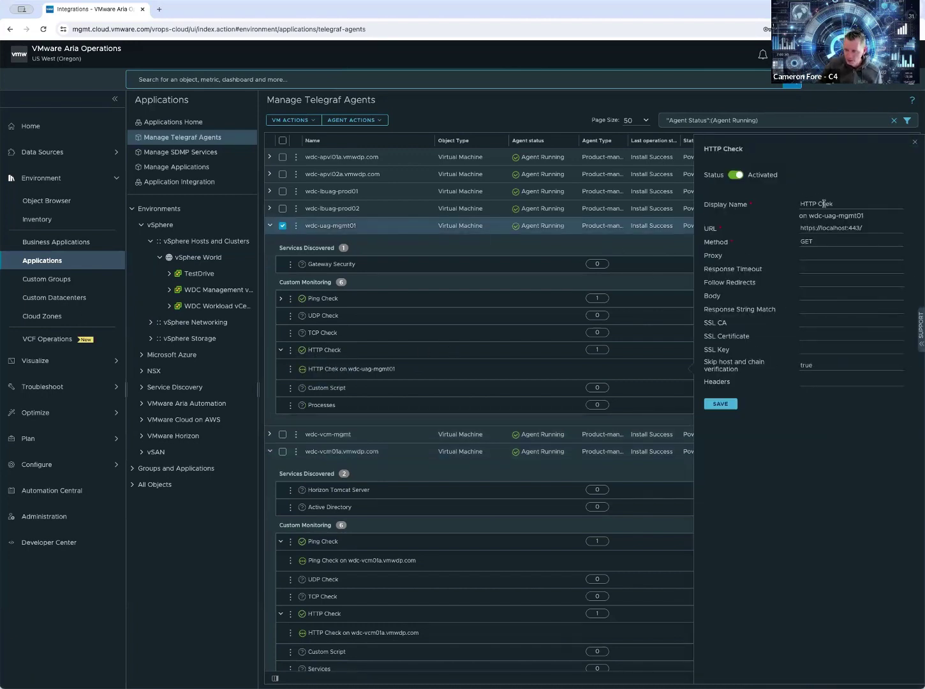
pyautogui.click(874, 229)
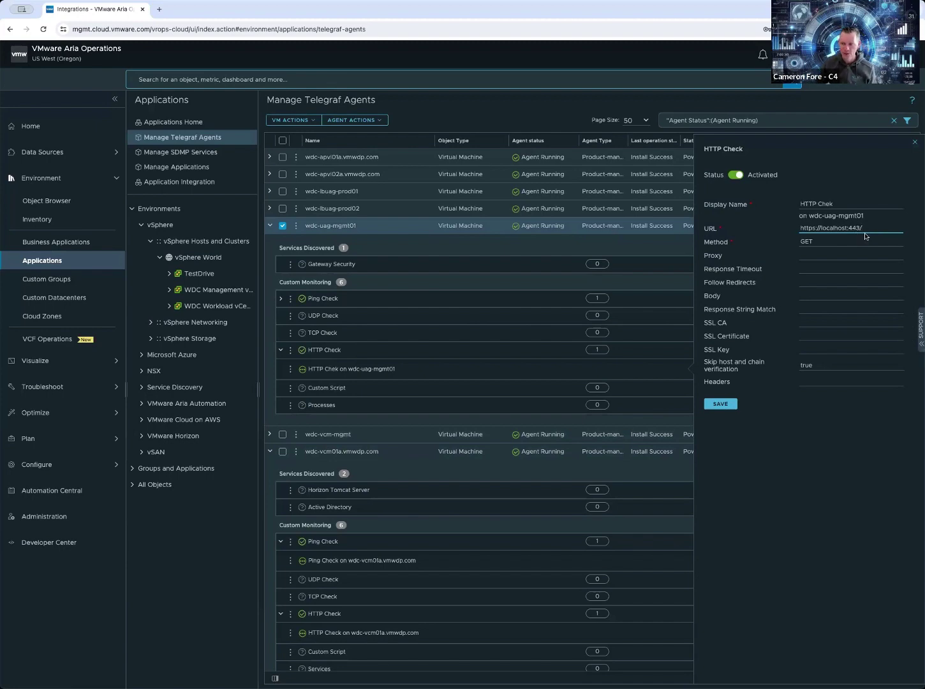
# Examine the URL, method and verification settings of the existing HTTP check on wdc-apvl01a.vmwdp.com.
pyautogui.click(317, 161)
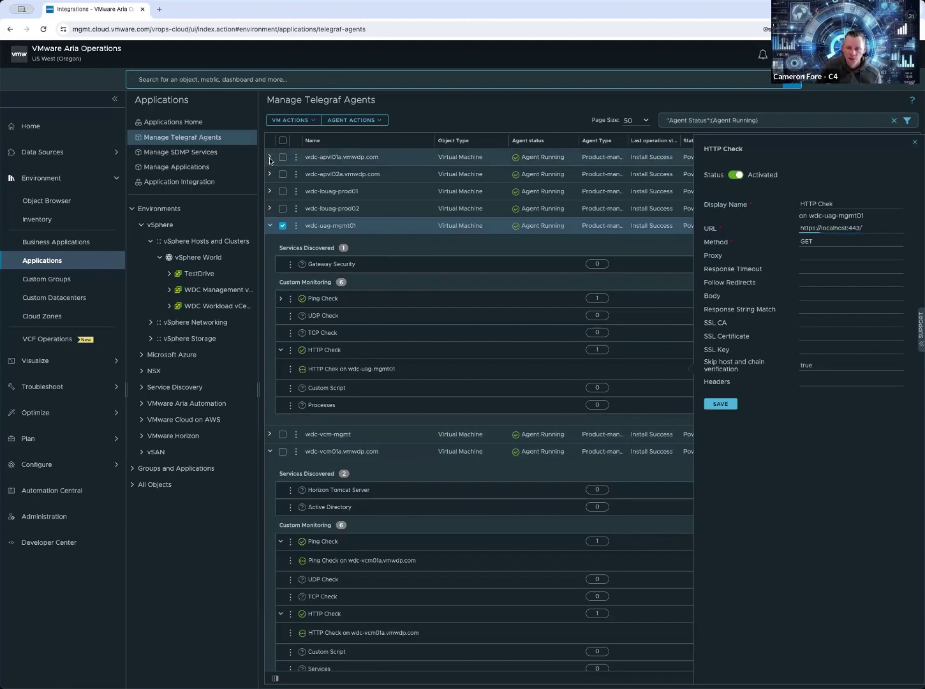
pyautogui.click(269, 159)
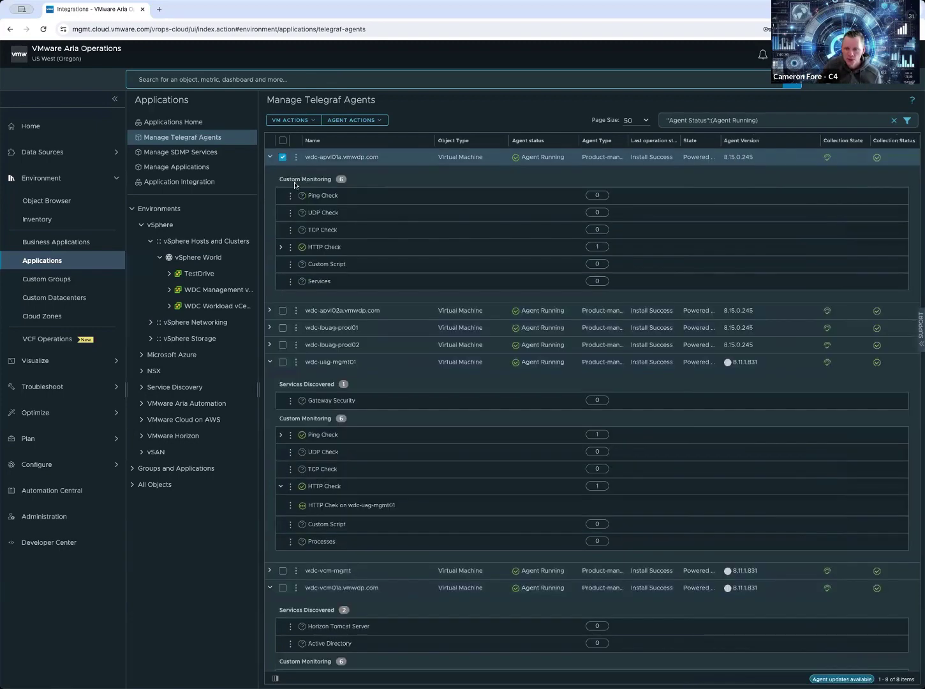
pyautogui.click(281, 248)
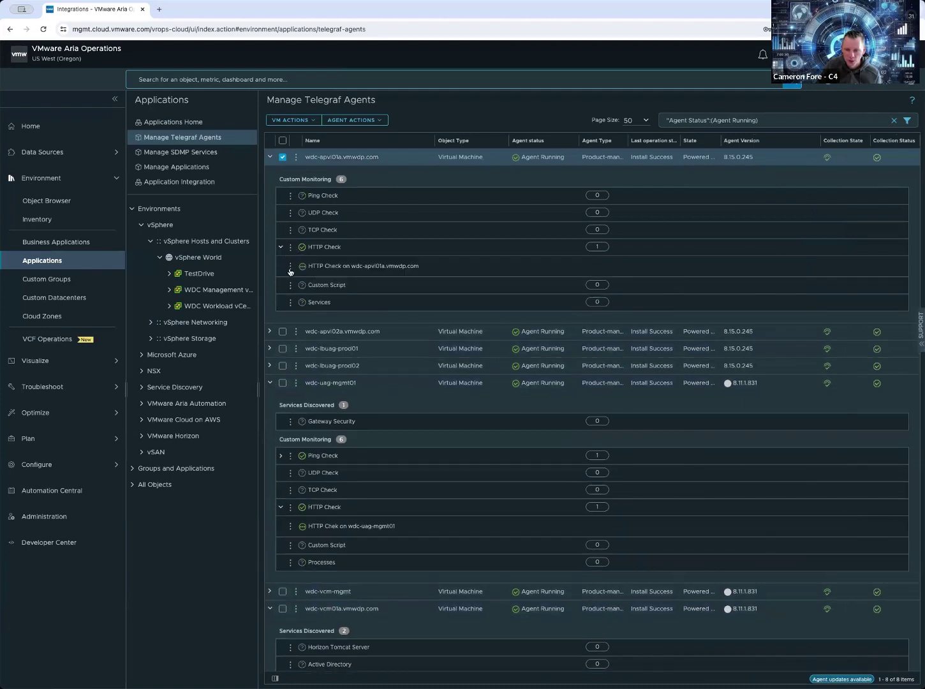
pyautogui.click(291, 266)
pyautogui.click(330, 263)
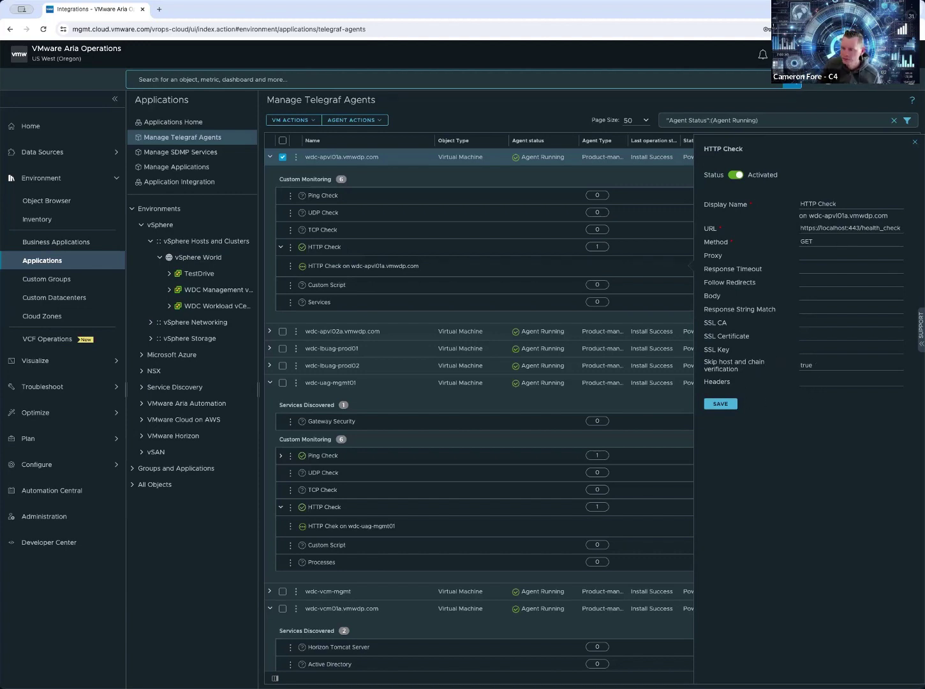
pyautogui.click(915, 142)
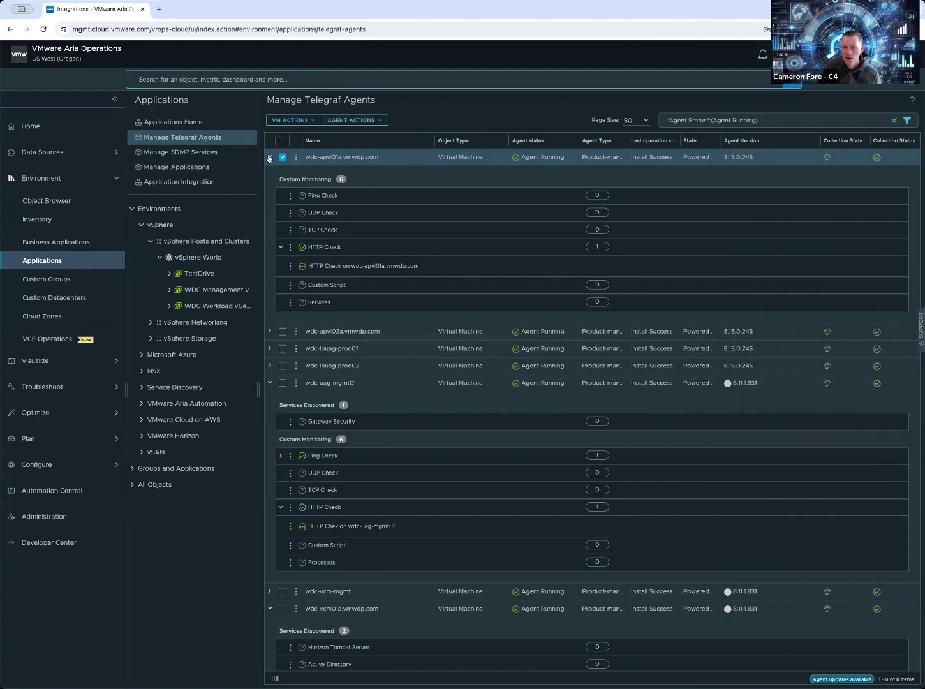
# Collapse the details of wdc-apvl01a.vmwdp.com, wdc-uag-mgmt01 and wdc-vcm01a.vmwdp.com in the agent list.
pyautogui.click(269, 157)
pyautogui.click(270, 227)
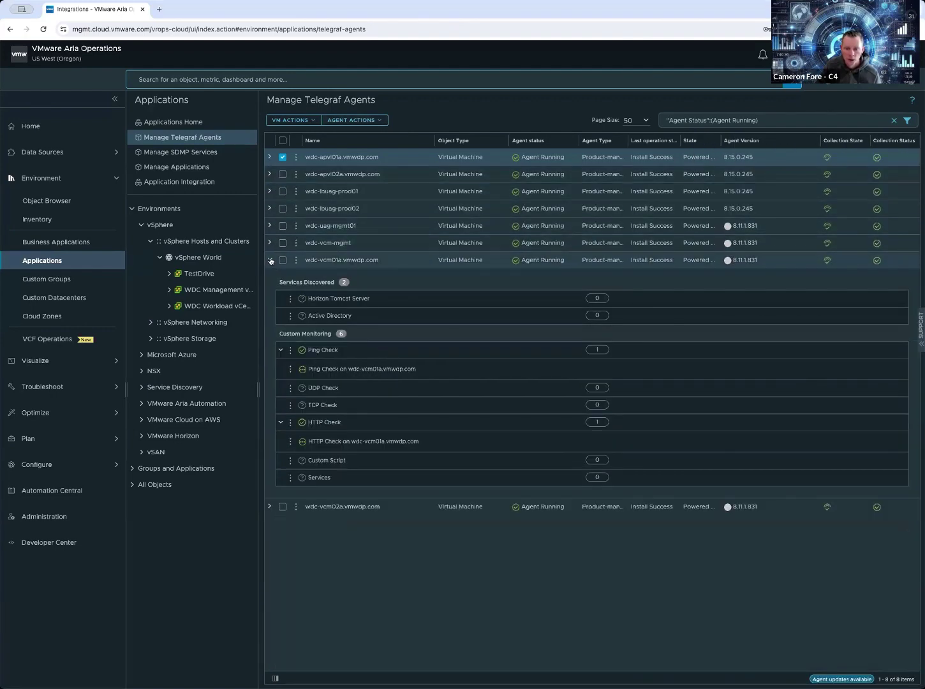
pyautogui.click(271, 261)
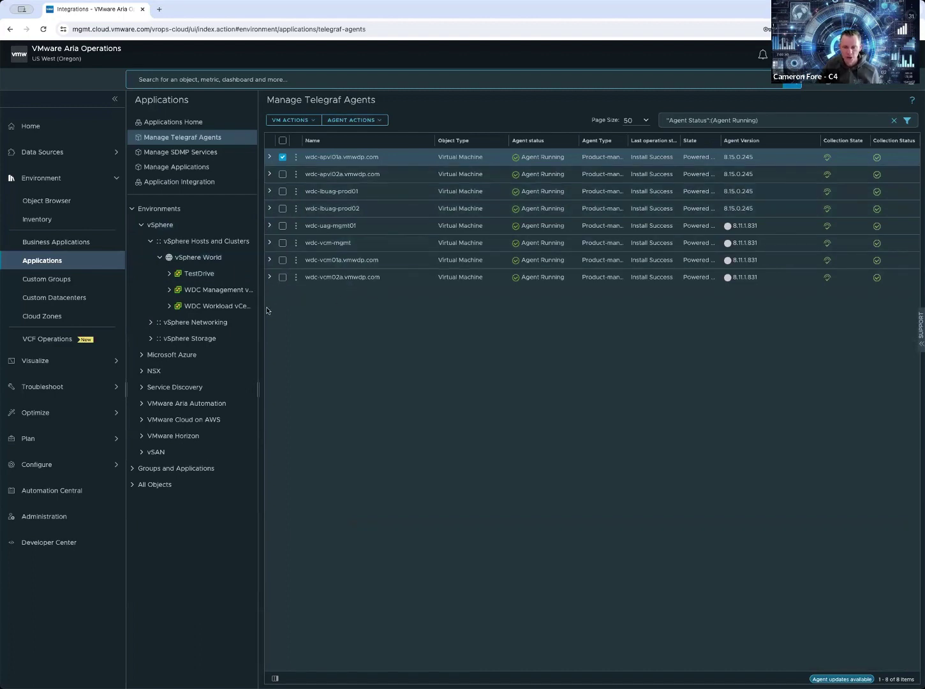
# Search for connection among Horizon Connection Server objects and examine the HTTP health check status in the WDC-VCM01A summary.
pyautogui.click(244, 78)
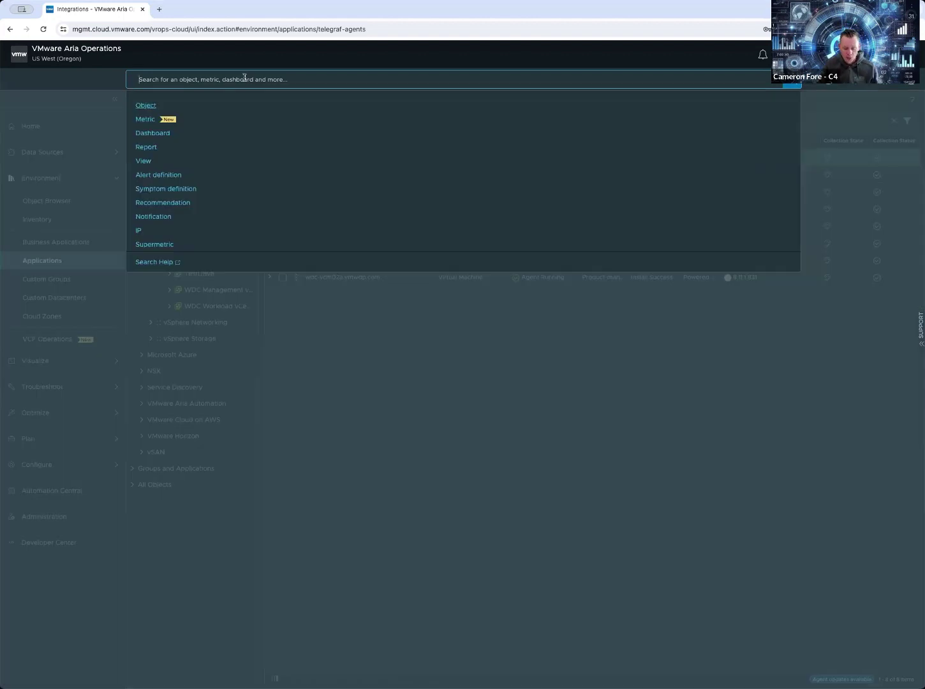
pyautogui.write('connection')
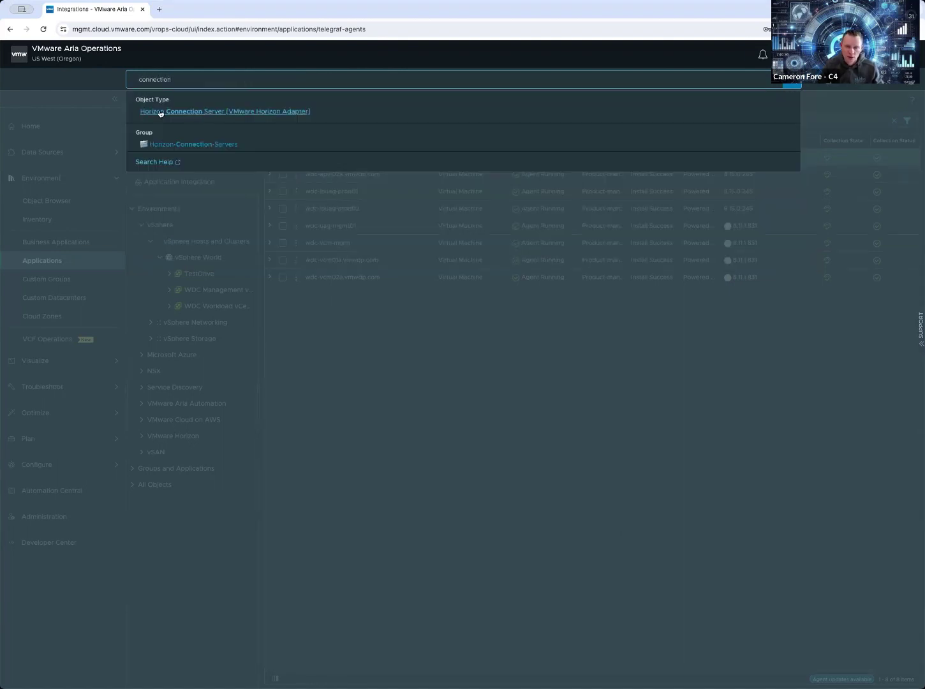
pyautogui.click(234, 115)
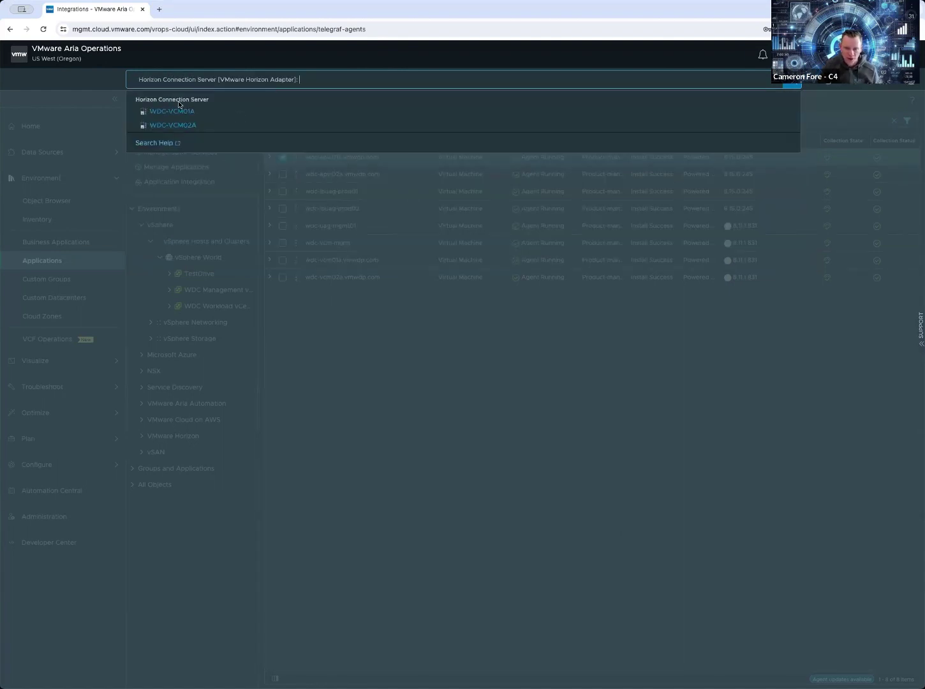
pyautogui.click(182, 111)
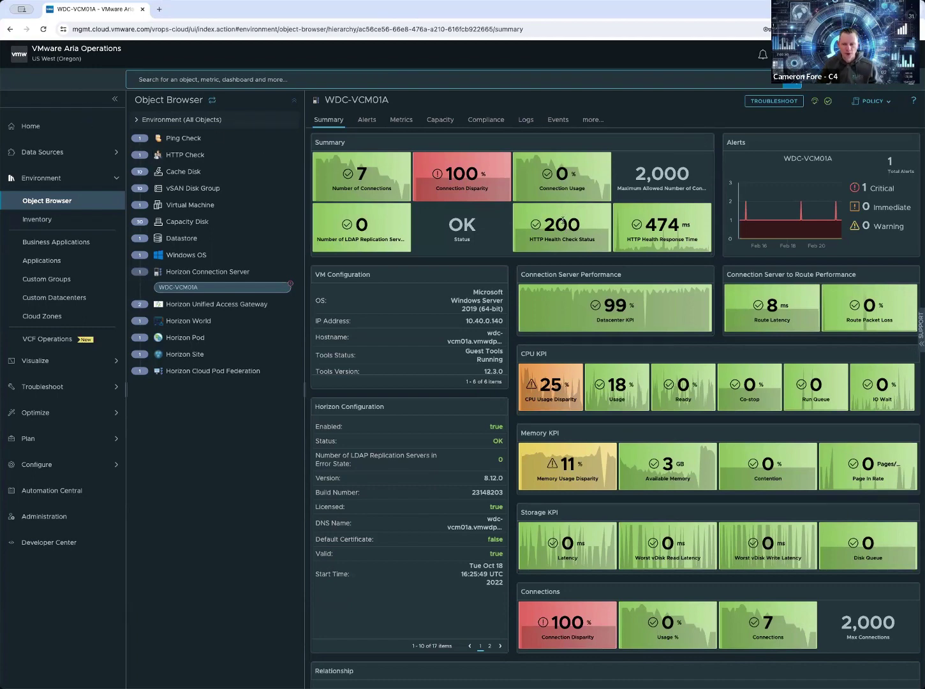
pyautogui.moveTo(570, 220)
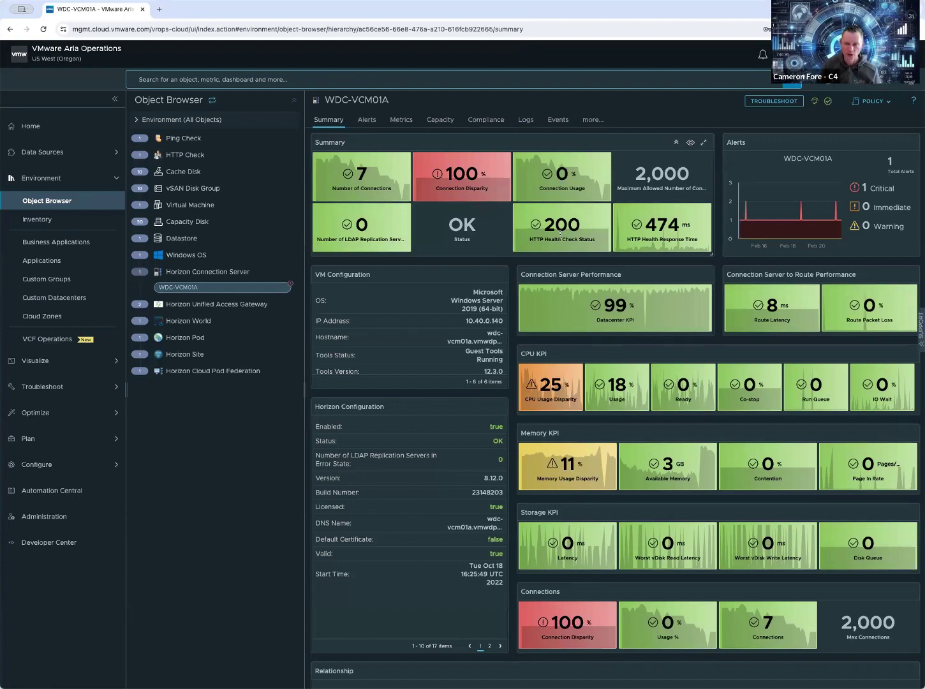
# Search for the Horizon Unified Access Gateway object type and view the summary of wdc-lbuag-prod01.vmwdp.com.
pyautogui.click(333, 76)
pyautogui.write('unified')
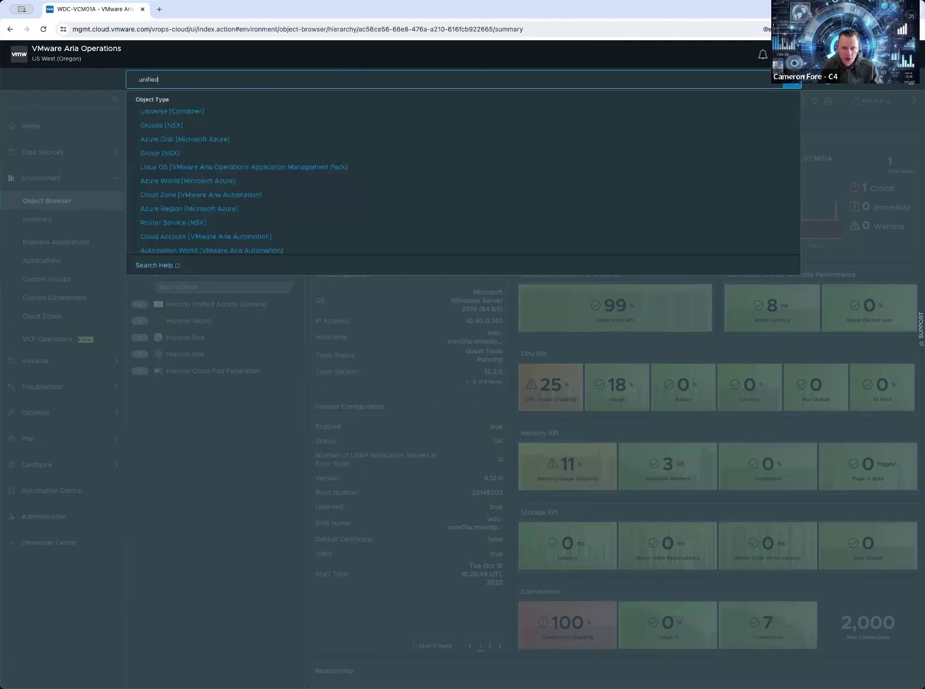
pyautogui.write(' acces')
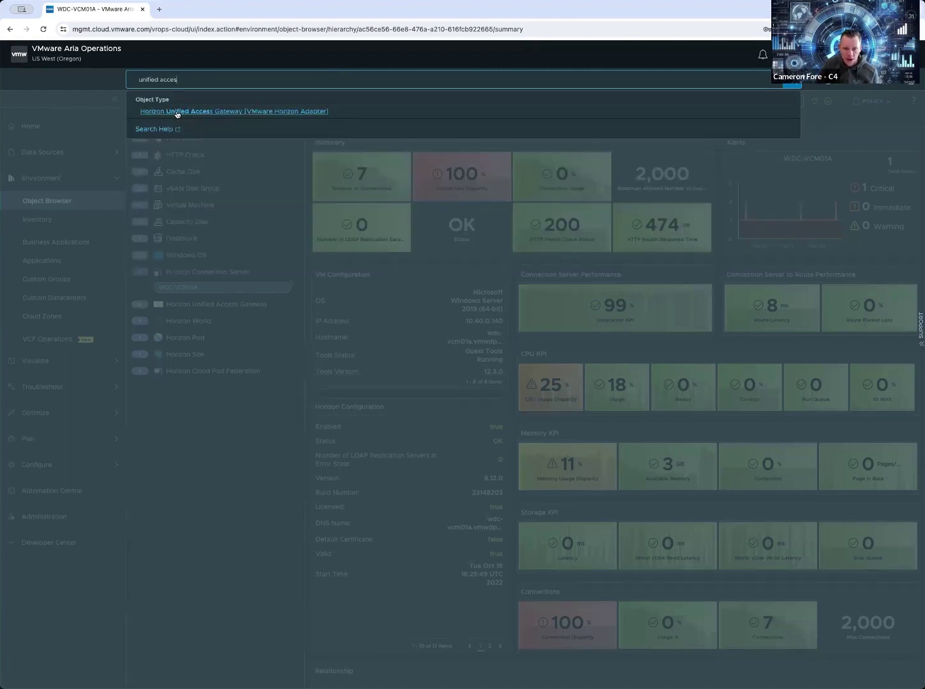
pyautogui.click(177, 114)
pyautogui.click(191, 115)
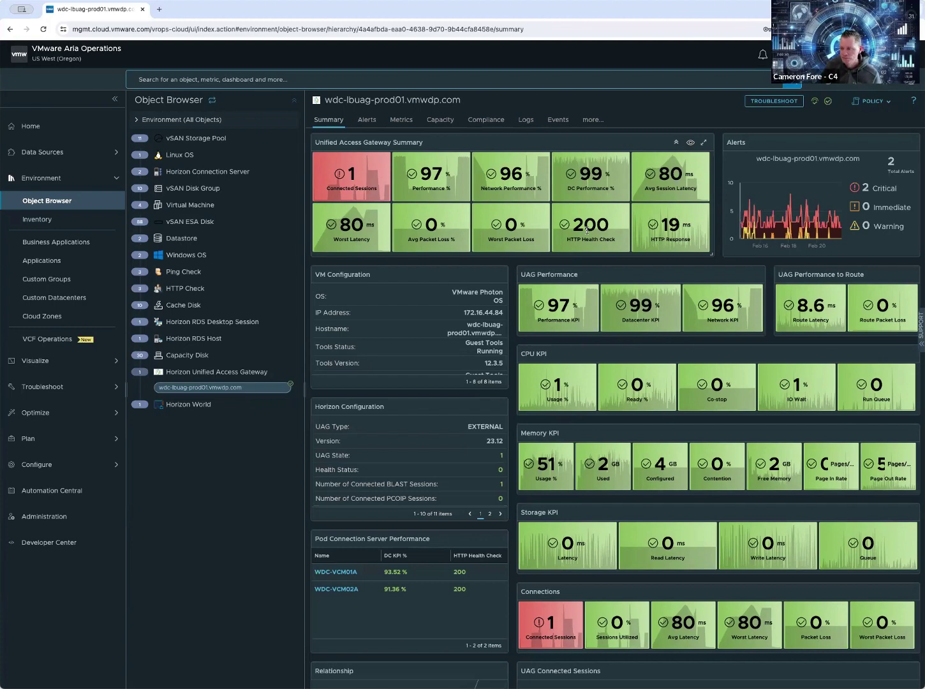
pyautogui.click(308, 79)
pyautogui.write('apvol')
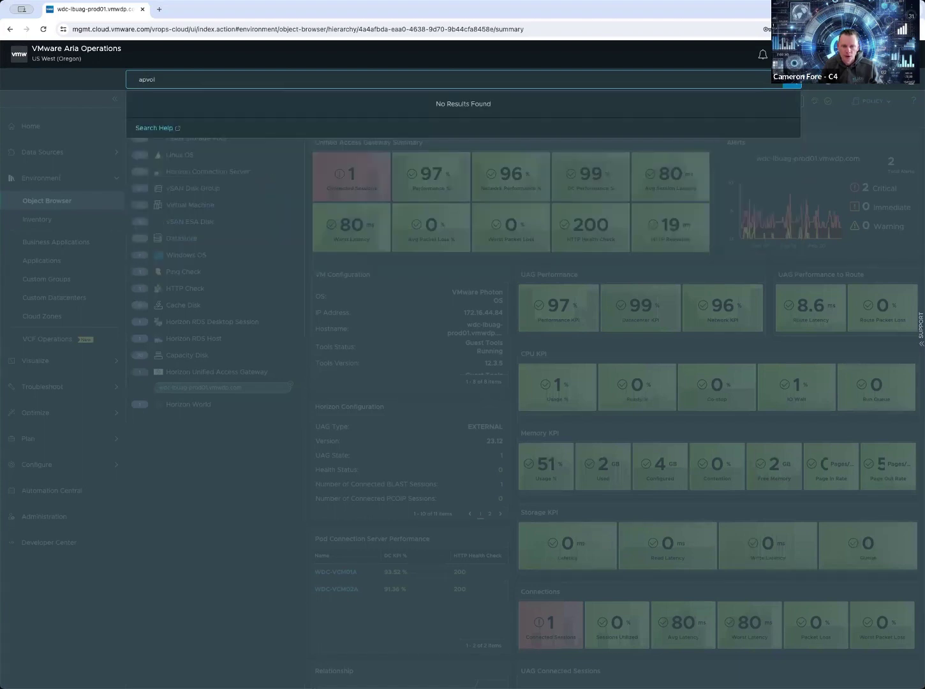
pyautogui.press('BackSpace')
pyautogui.press('BackSpace')
pyautogui.press('BackSpace')
pyautogui.press('BackSpace')
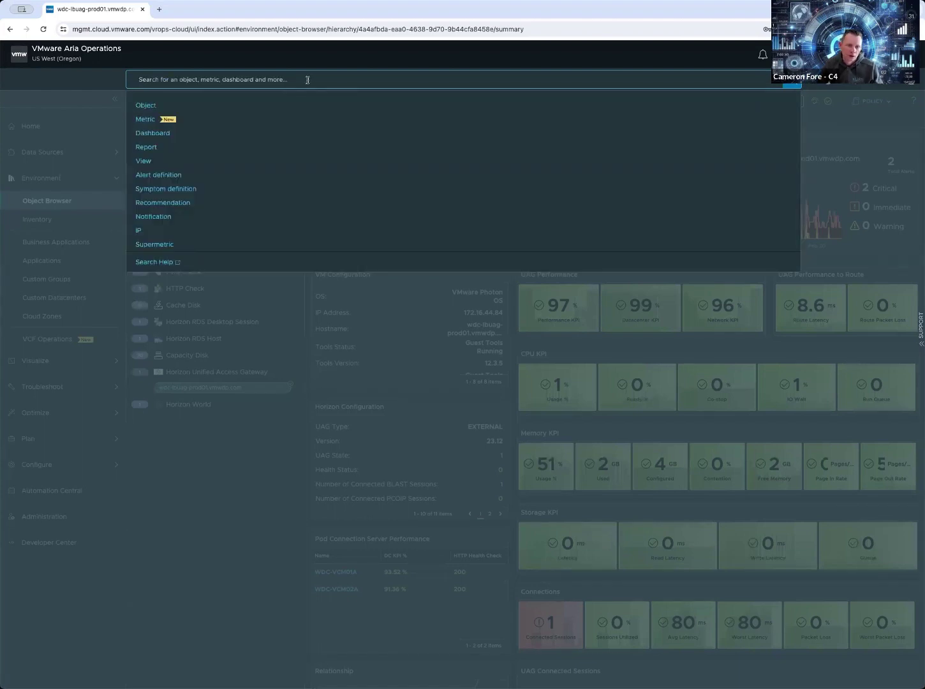
pyautogui.click(66, 214)
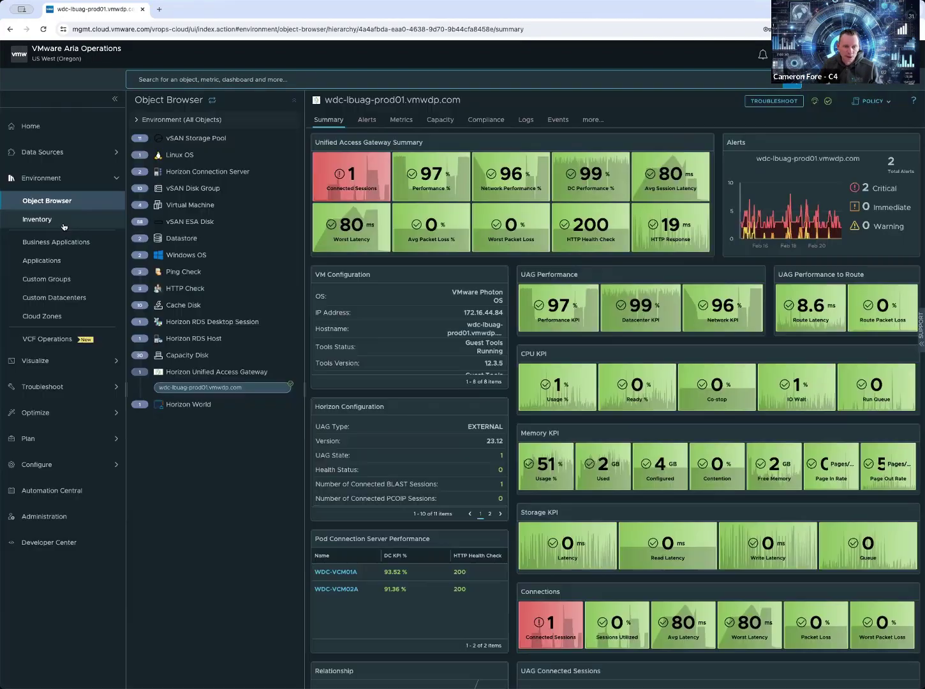
# Open the environment's business applications, narrow the Name column and view the topology of the App Volumes application.
pyautogui.click(44, 152)
pyautogui.click(71, 245)
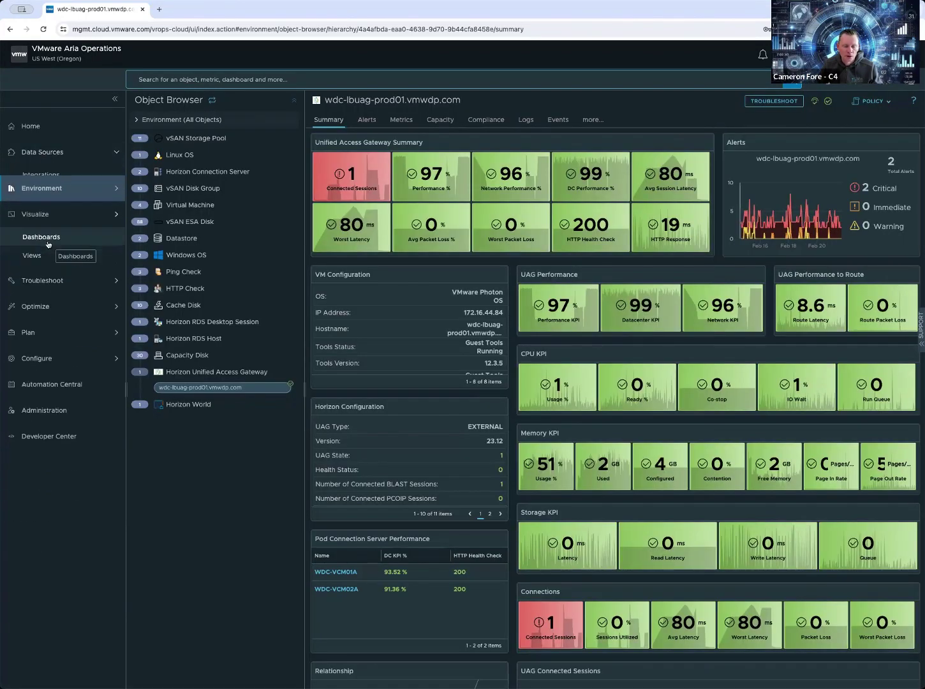
pyautogui.click(46, 178)
pyautogui.click(64, 242)
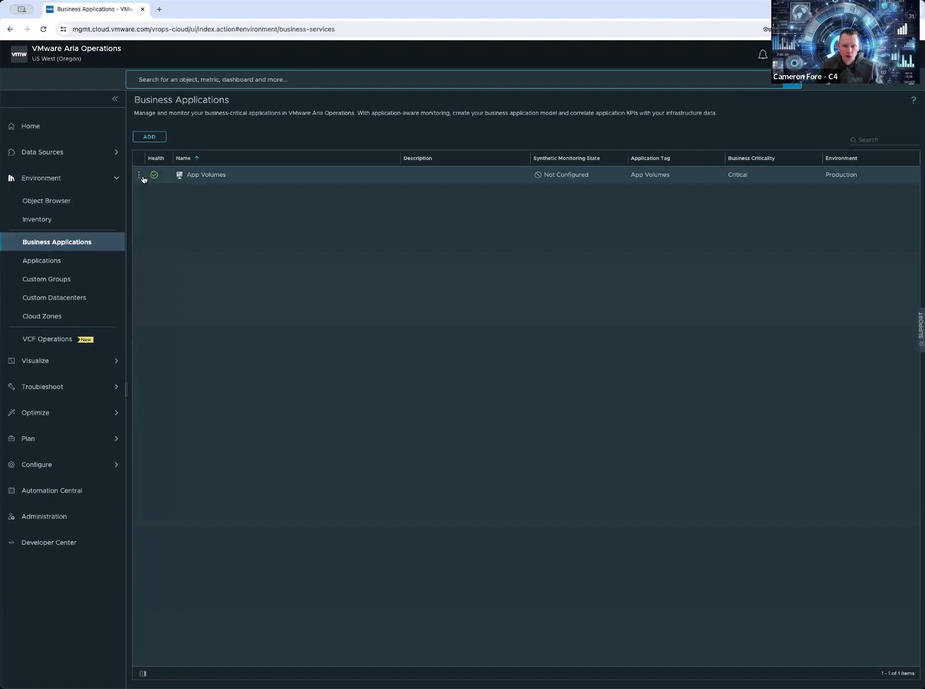
pyautogui.moveTo(401, 162); pyautogui.dragTo(325, 168)
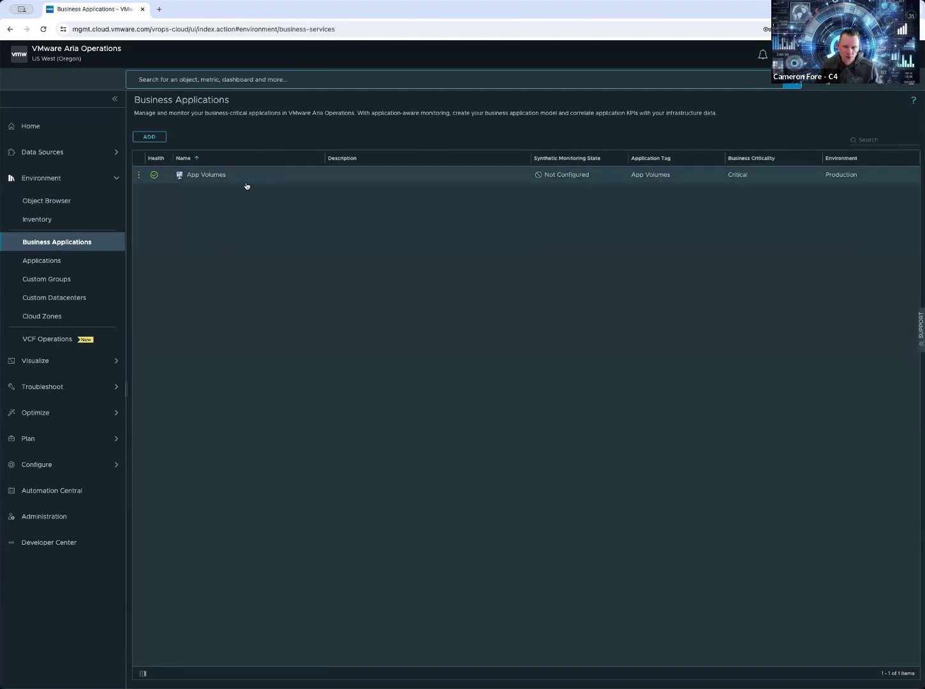
pyautogui.click(203, 176)
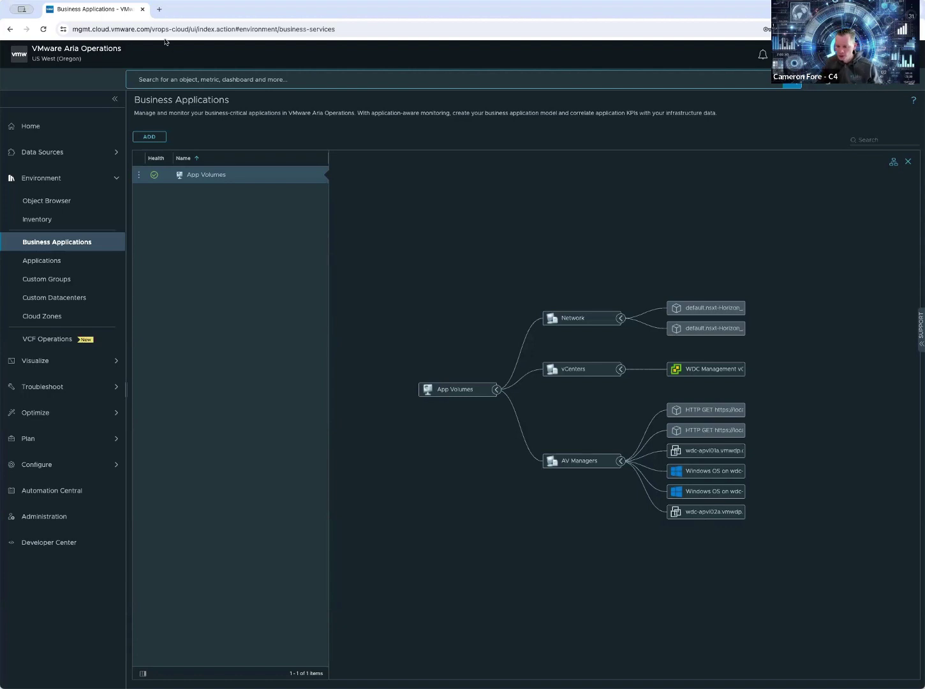
# Search for wdc-apvl02, open the HTTP check on wdc-apvl02a.vmwdp.com and chart its Response Code metric.
pyautogui.click(183, 82)
pyautogui.write('w')
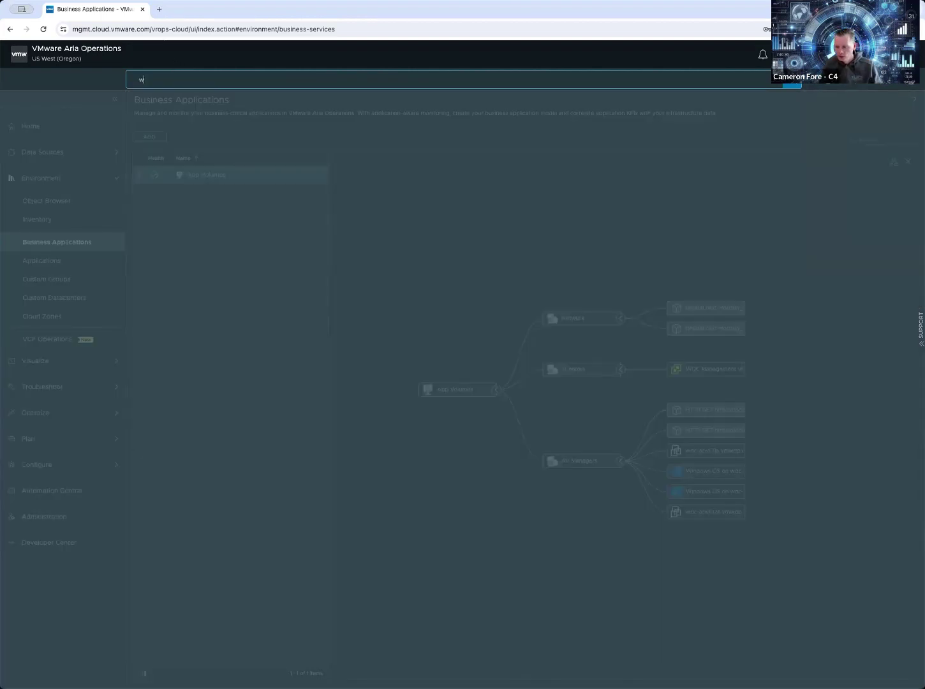
pyautogui.write('dc-apvl02')
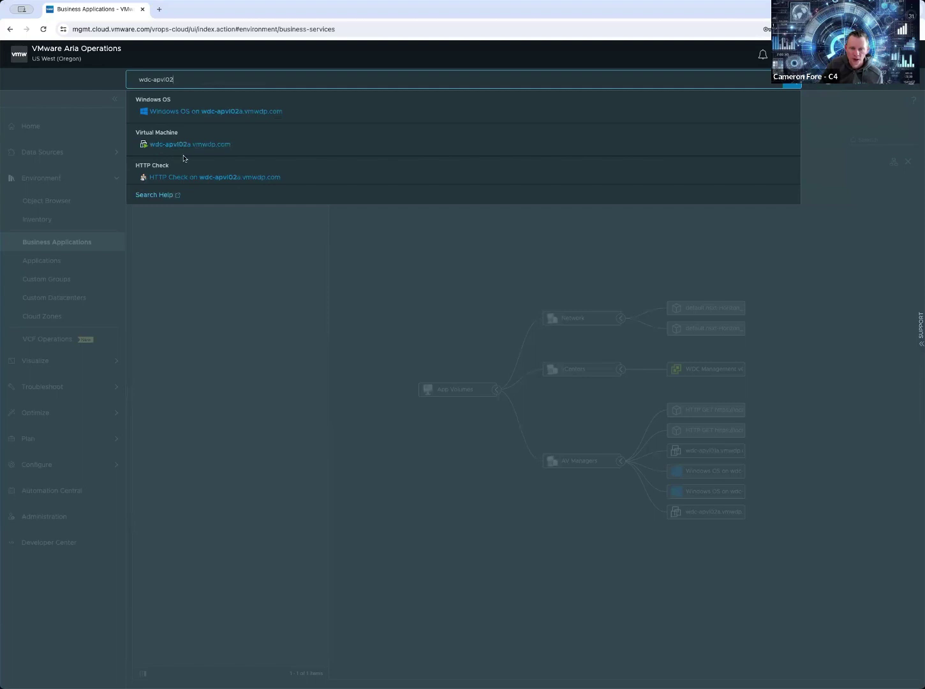
pyautogui.click(187, 178)
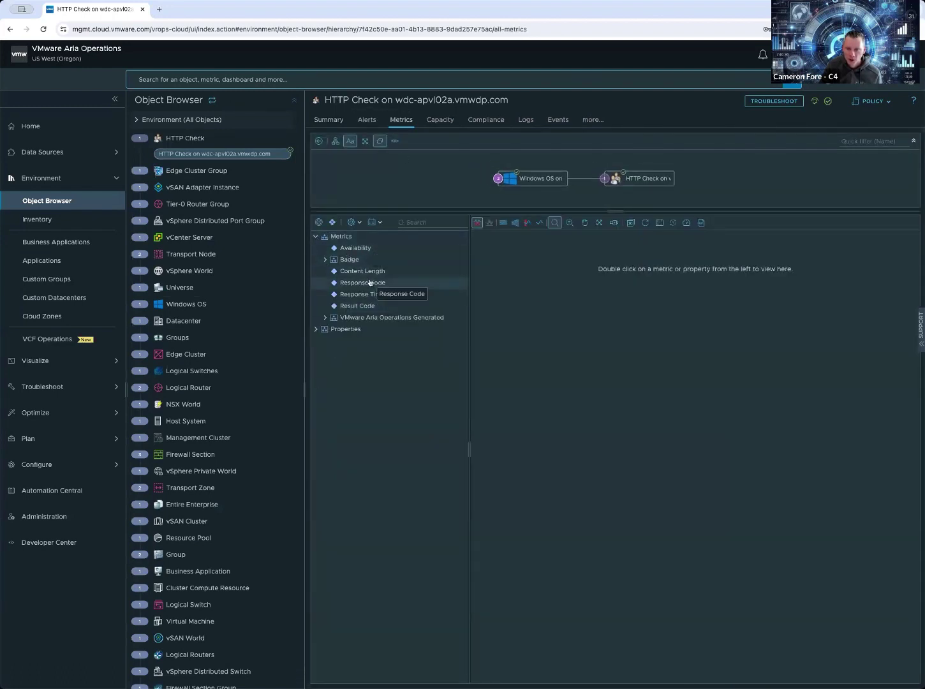
pyautogui.doubleClick(348, 287)
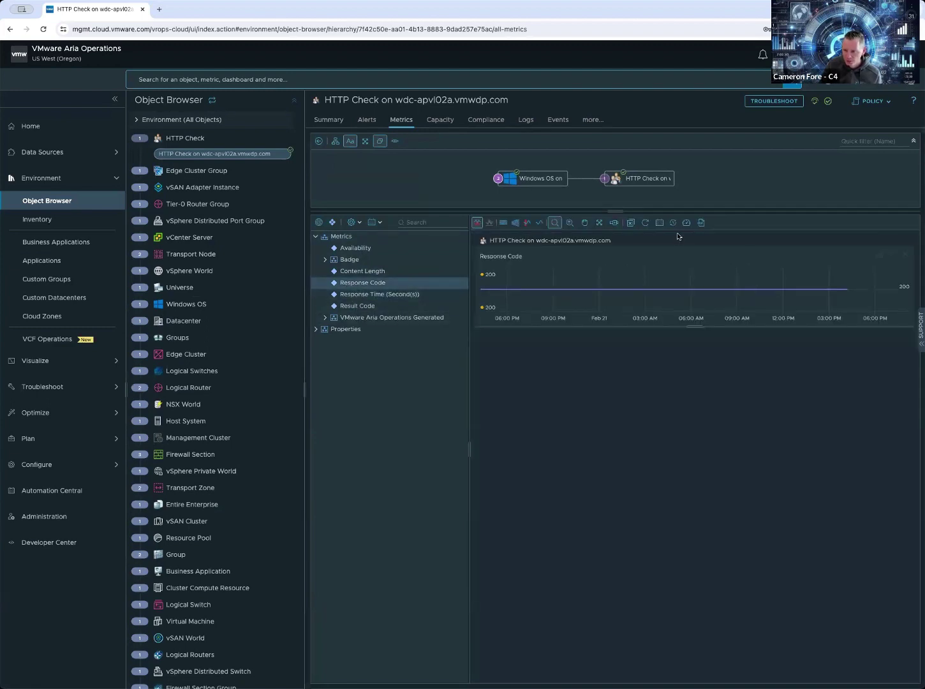
# Set the Response Code chart's range to Last 60 days and examine the spike in the response code.
pyautogui.click(658, 226)
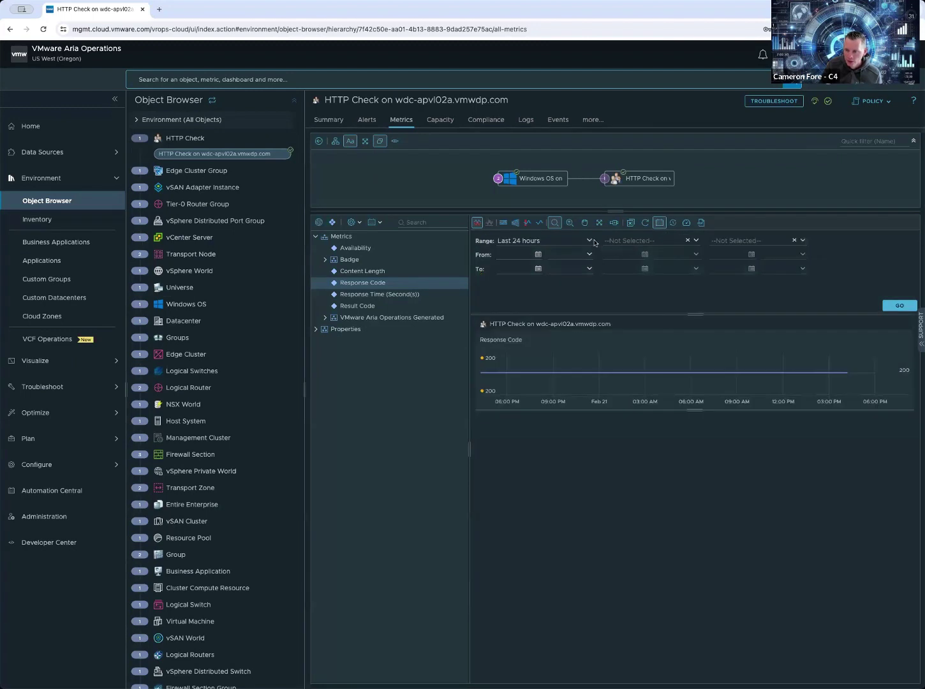
pyautogui.click(588, 241)
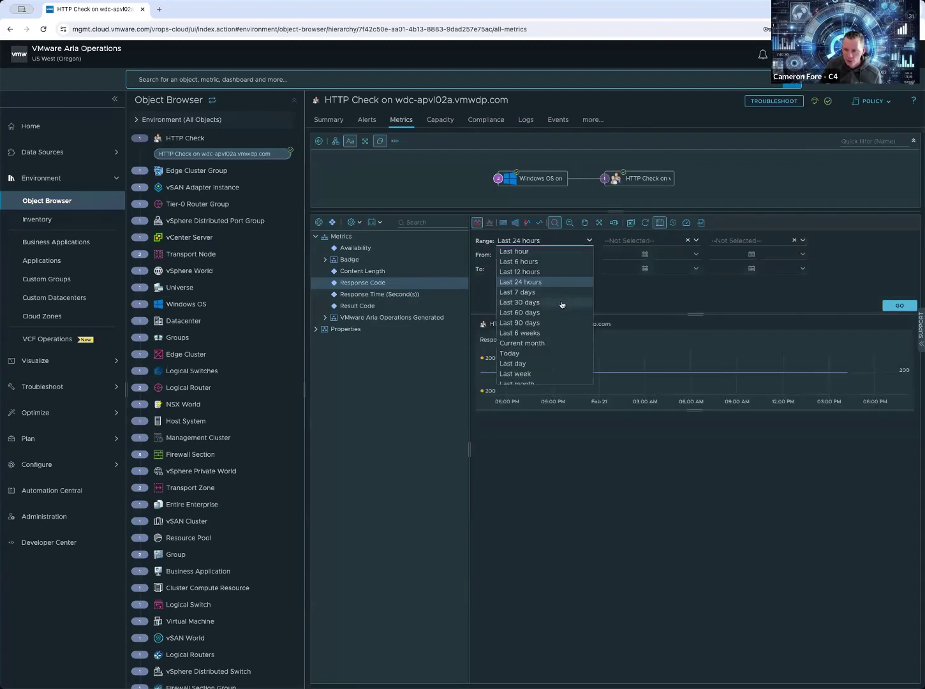
pyautogui.click(559, 312)
pyautogui.click(901, 307)
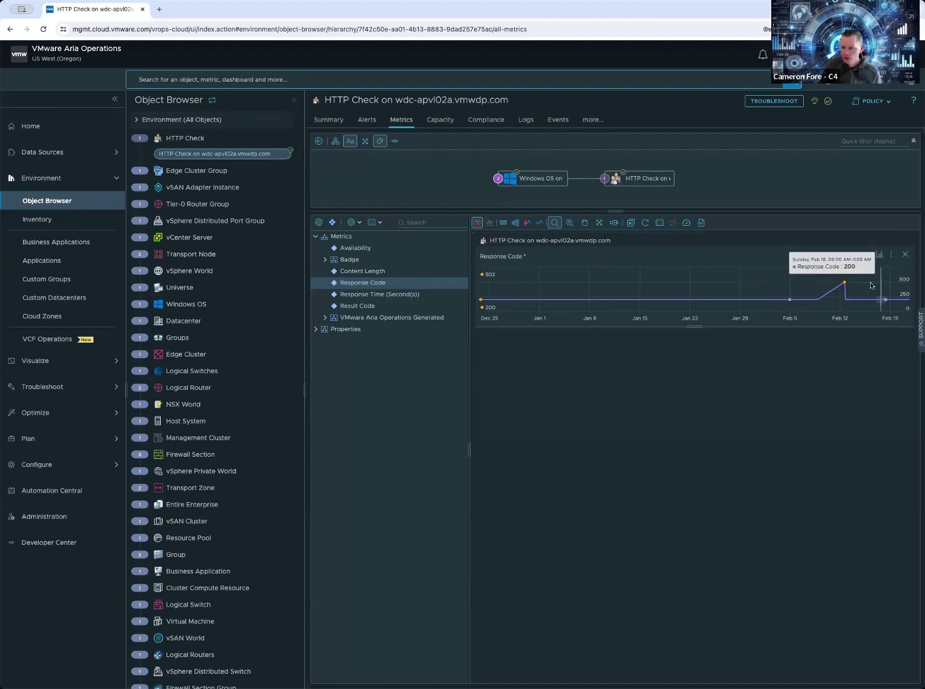
pyautogui.moveTo(845, 287)
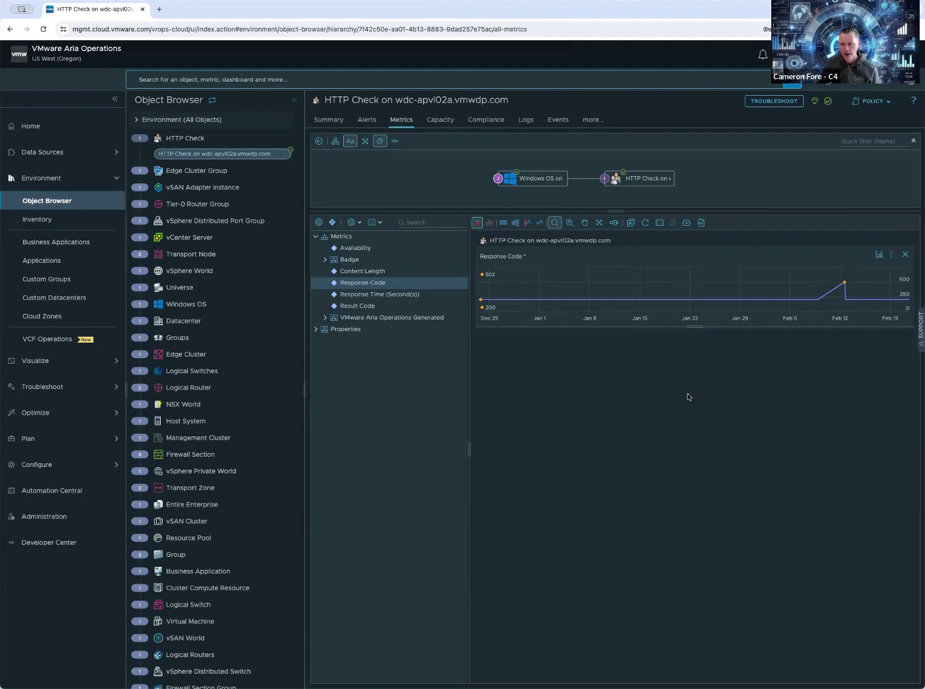
# Inspect the peak in the Response Code chart, and open the Horizon Overview dashboard from the home launchpad's Horizon section.
pyautogui.moveTo(845, 283)
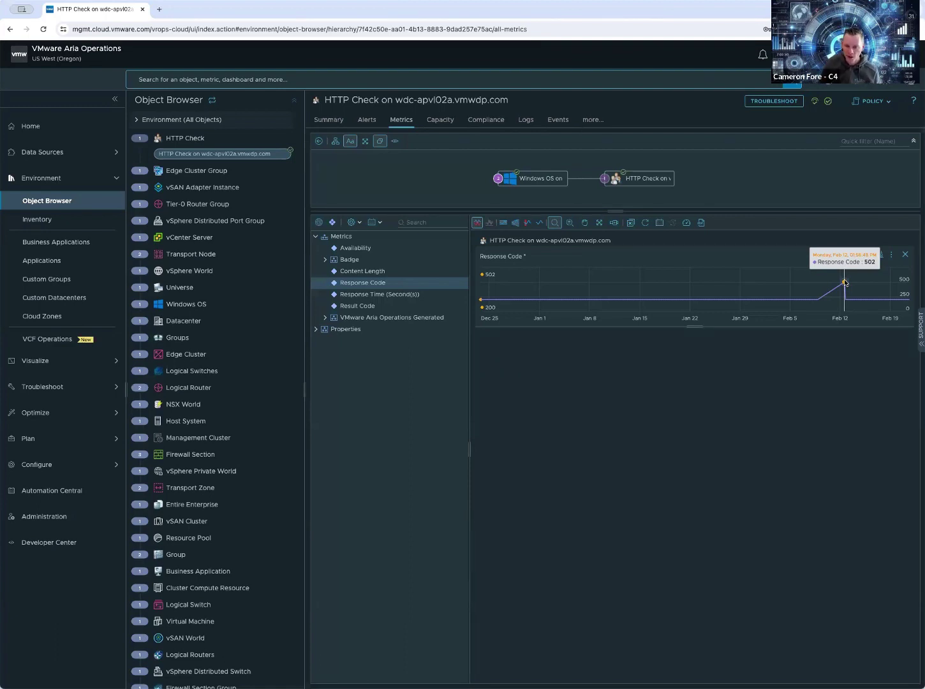
pyautogui.click(23, 121)
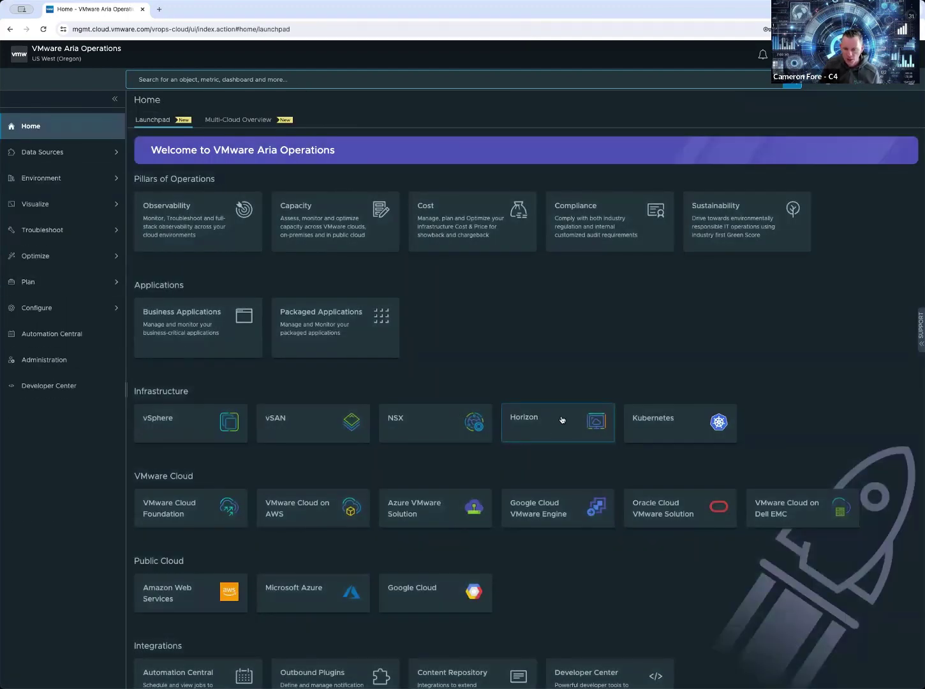
pyautogui.click(527, 432)
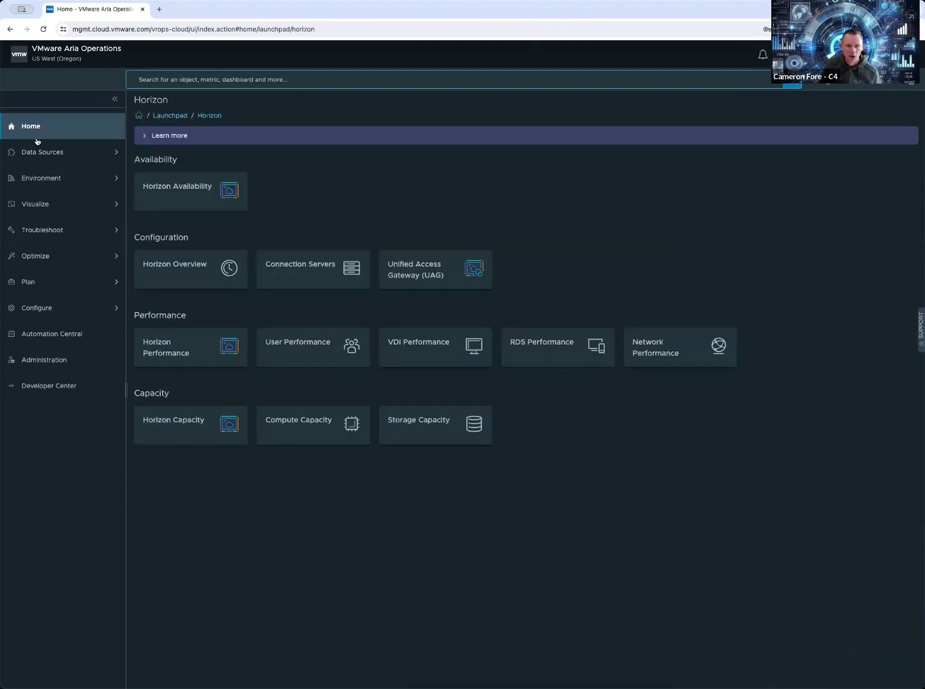
pyautogui.click(184, 279)
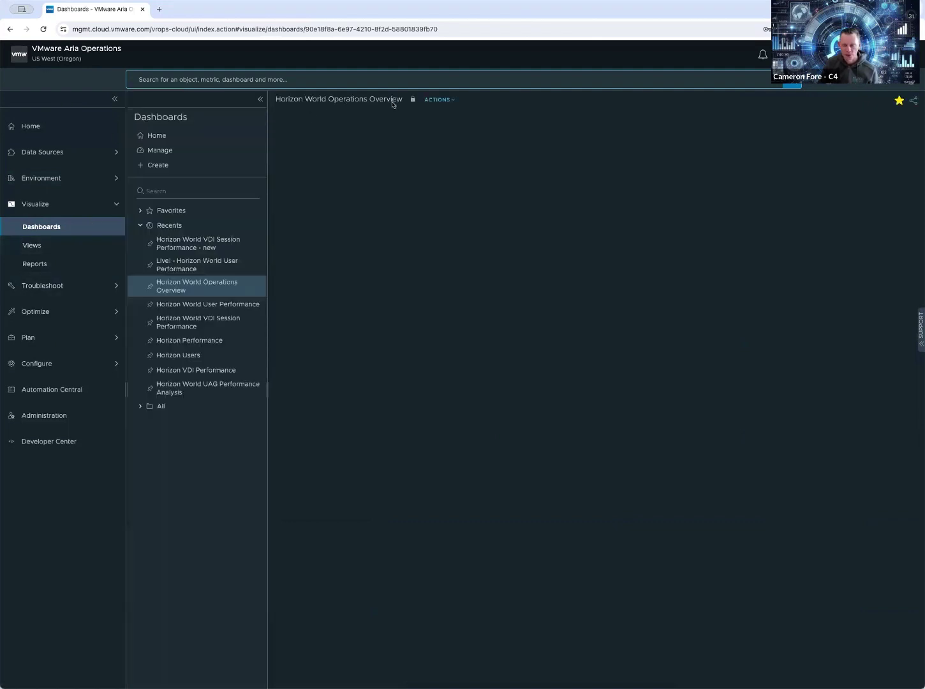
# List all dashboards in the Horizon folder and examine the UAG and Connection Server HTTP health check widgets.
pyautogui.click(140, 407)
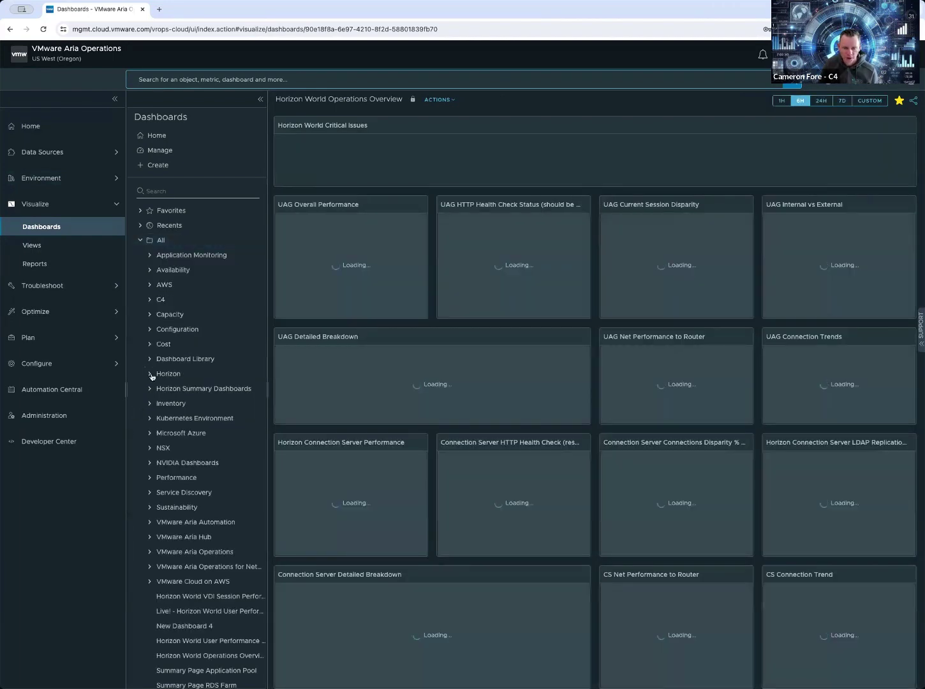
pyautogui.click(151, 375)
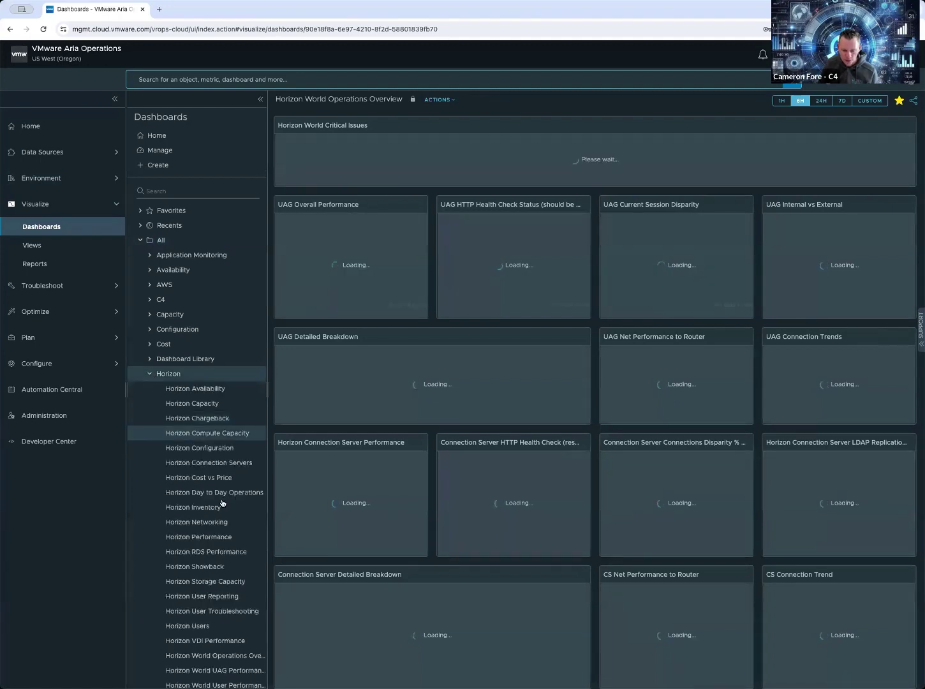
pyautogui.scroll(-6, 222, 503)
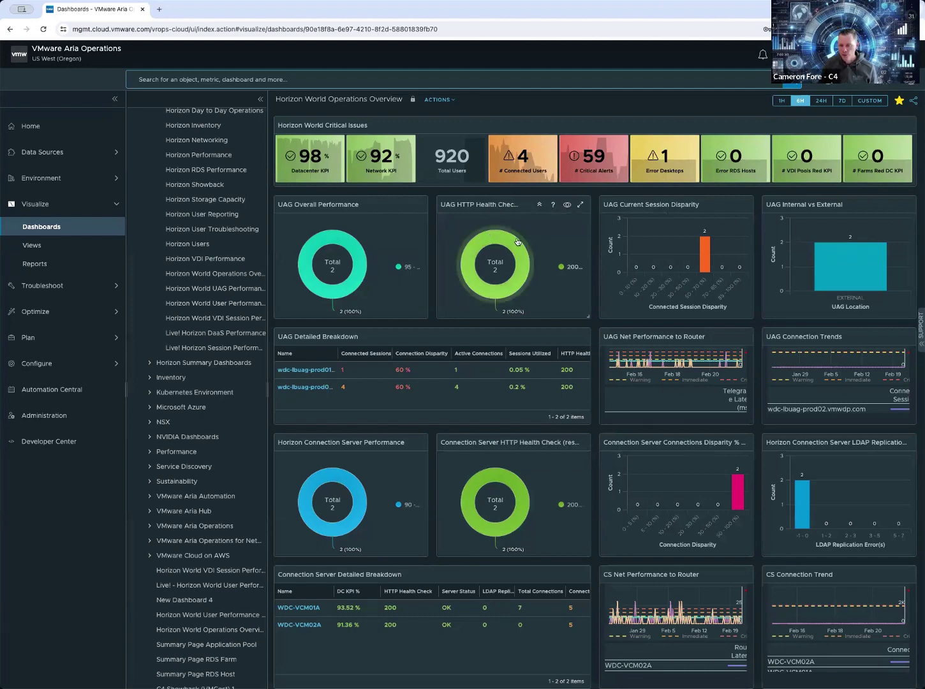
pyautogui.moveTo(517, 241)
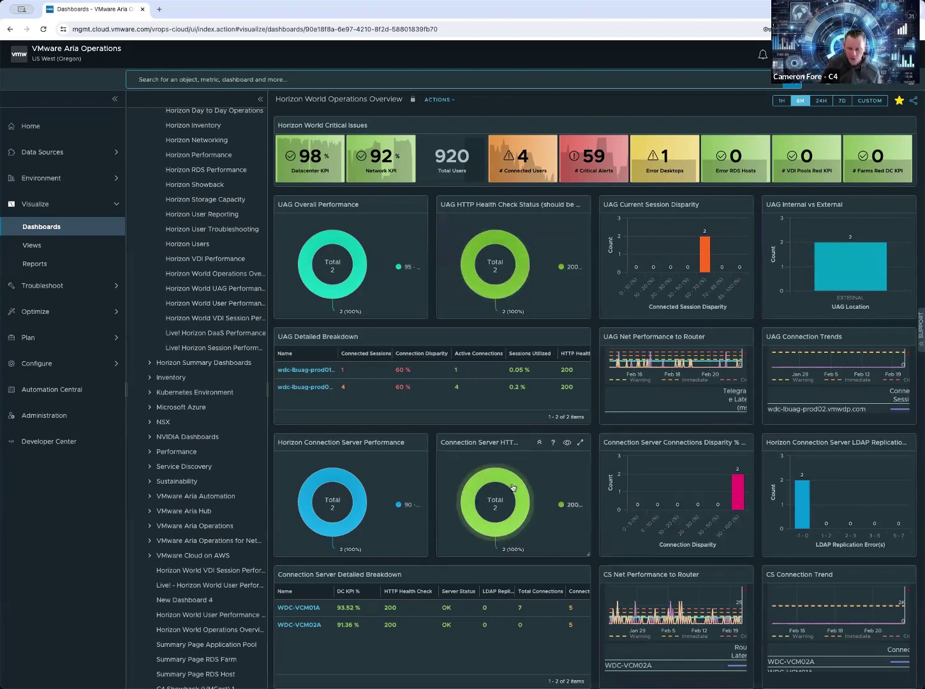
pyautogui.moveTo(514, 492)
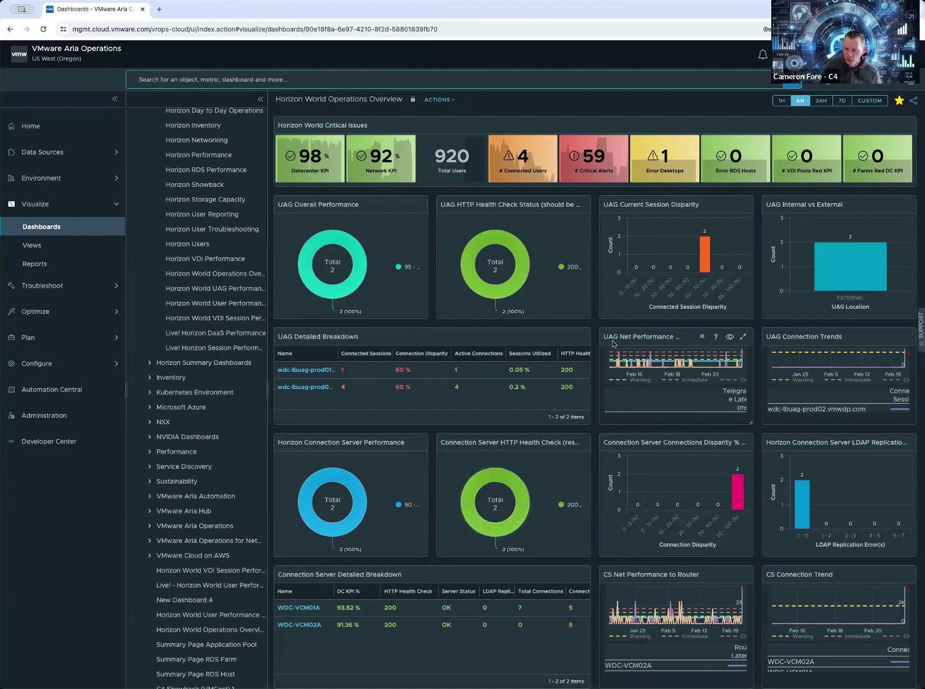
# Enlarge the UAG Net Performance to Router chart and zoom in on the packet loss spikes just before Feb 19.
pyautogui.scroll(-1, 614, 342)
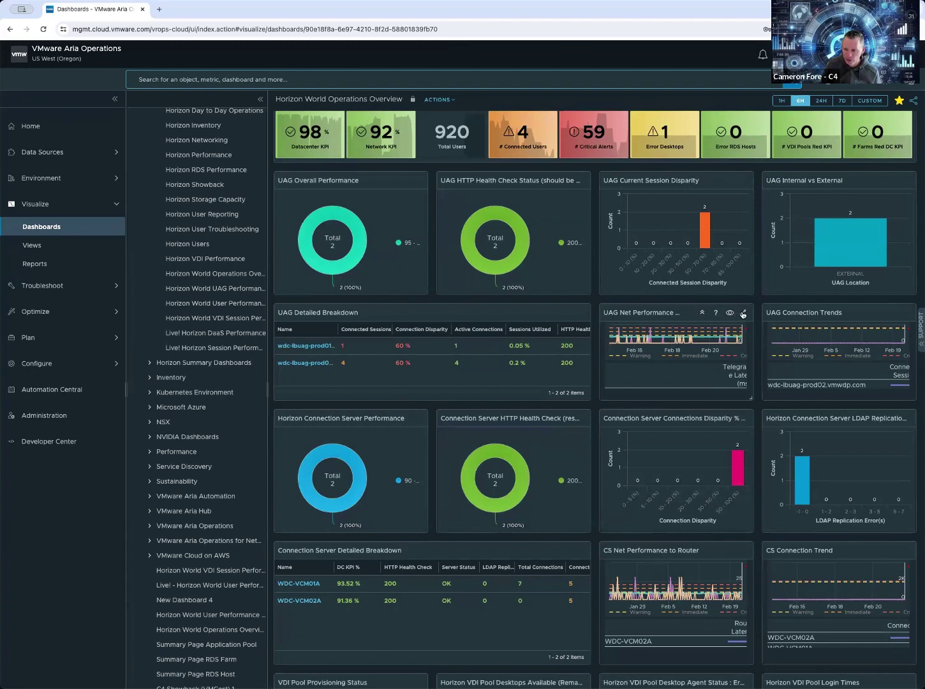
pyautogui.click(743, 313)
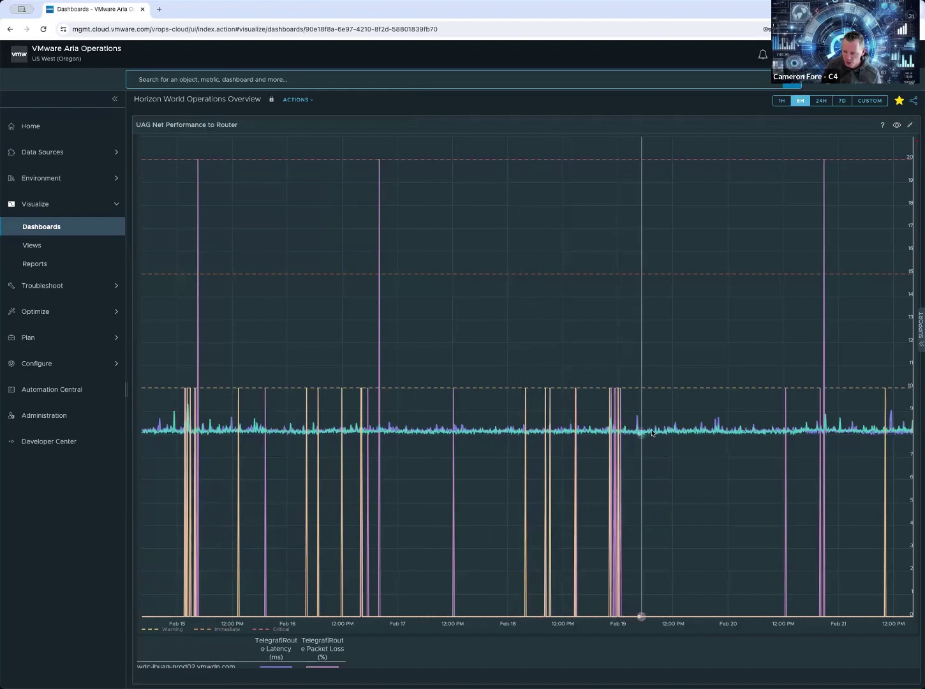
pyautogui.moveTo(676, 433)
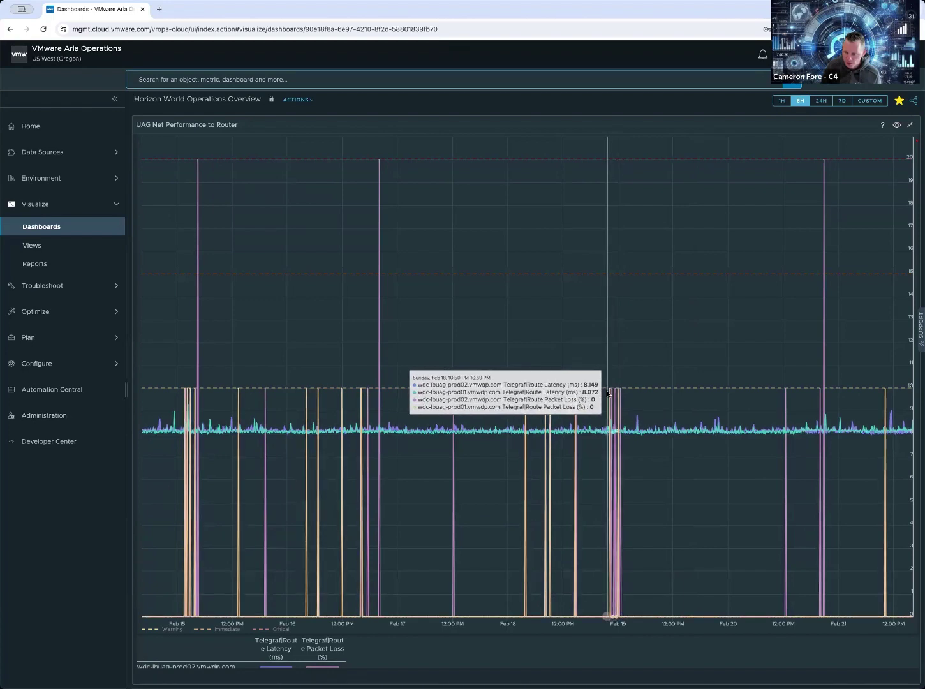
pyautogui.moveTo(604, 393); pyautogui.dragTo(630, 400)
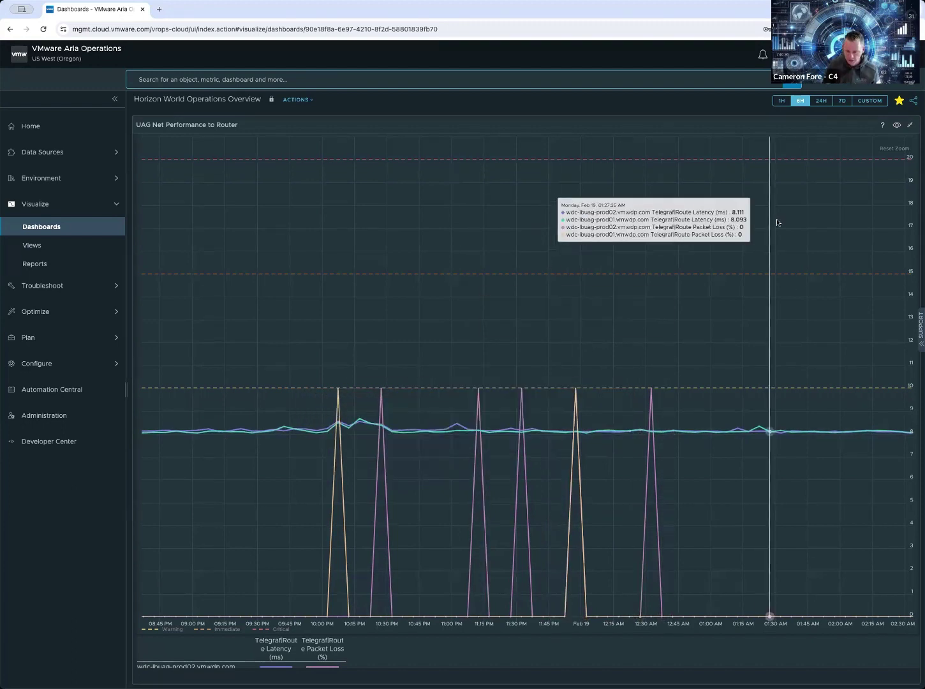
# Reset the zoom of the UAG Net Performance to Router chart, examine its packet loss and latency, and restore the widget's size.
pyautogui.click(899, 126)
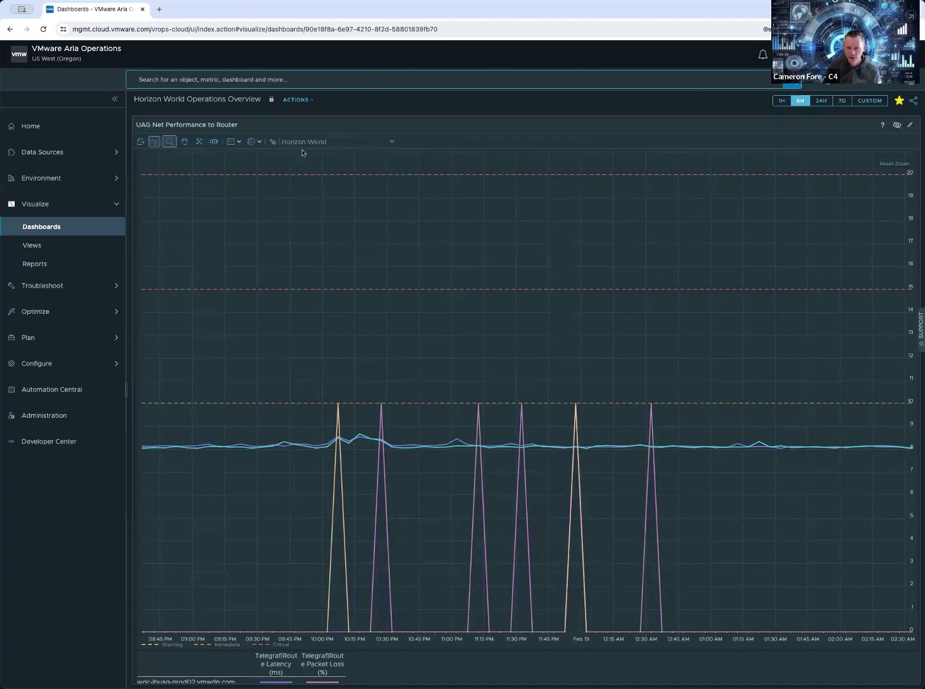
pyautogui.click(198, 142)
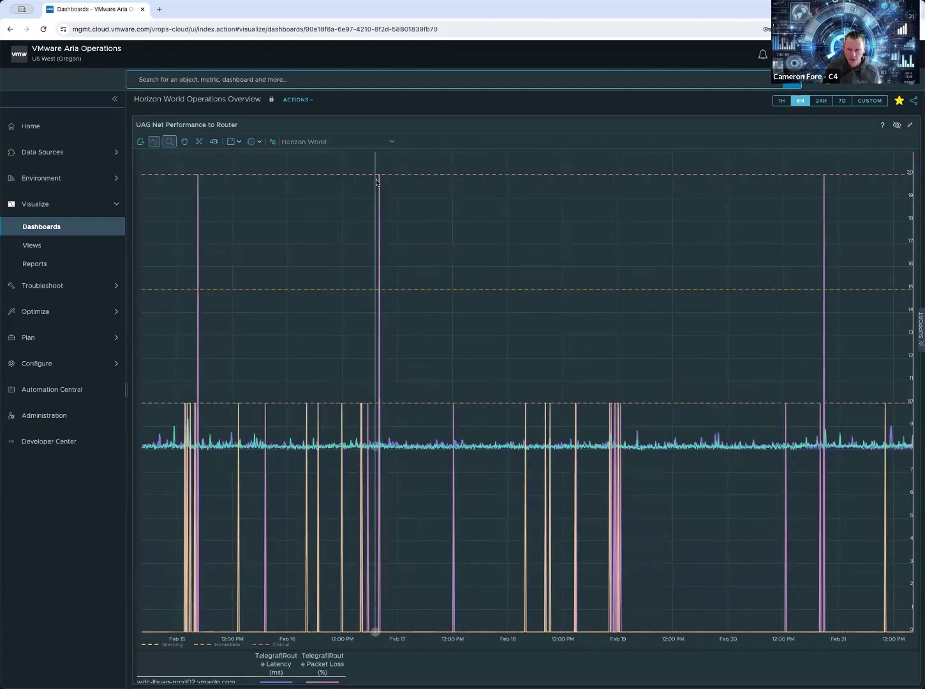
pyautogui.moveTo(379, 182)
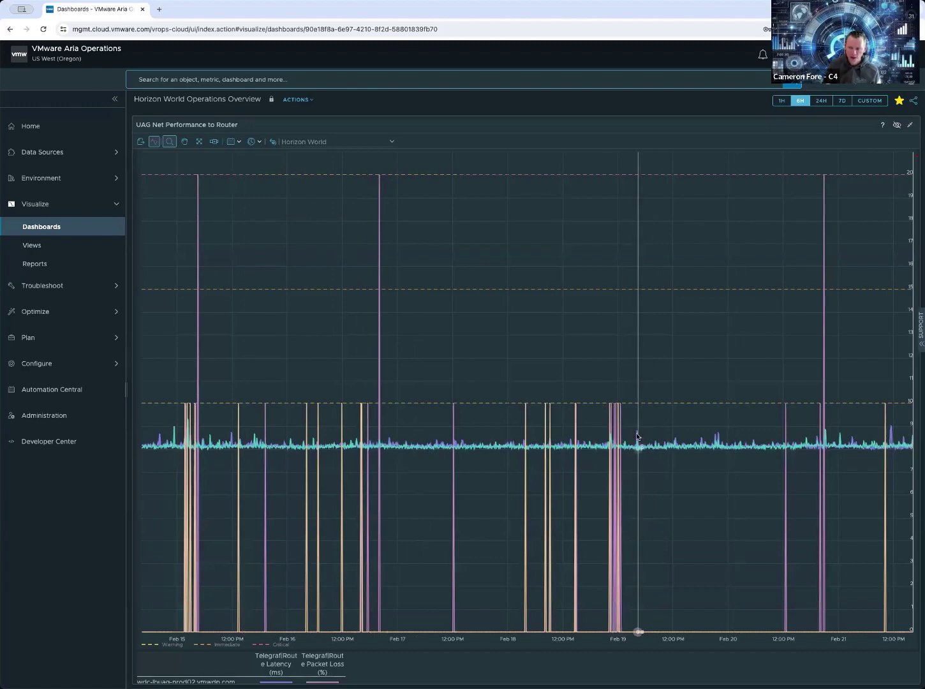
pyautogui.moveTo(638, 437)
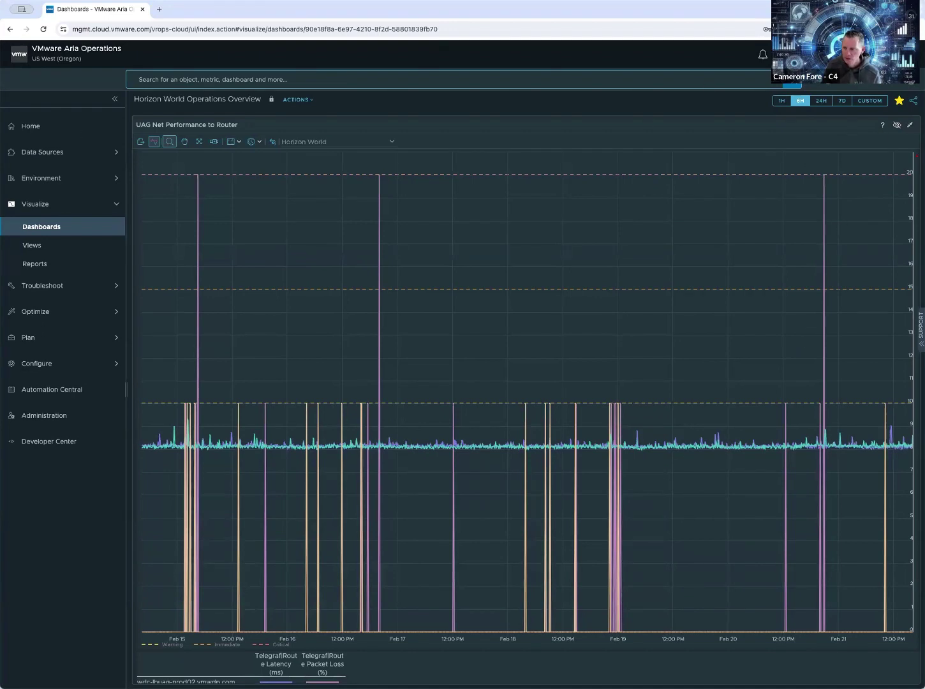
pyautogui.click(910, 125)
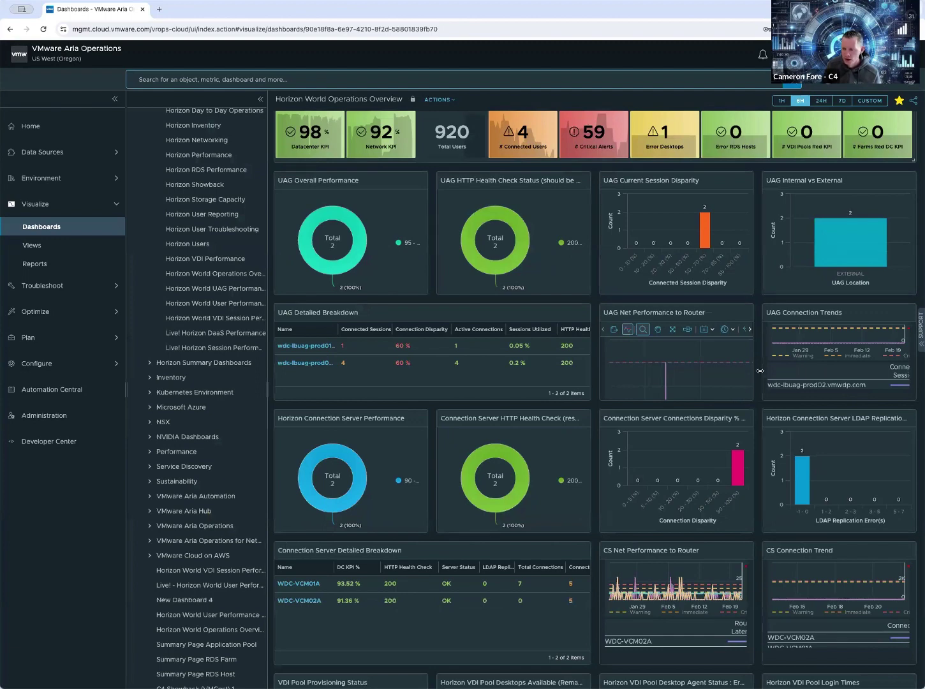
# Enlarge the CS Net Performance to Router chart, examine the connection servers' route latency and packet loss, and restore the widget's size.
pyautogui.scroll(-5, 758, 365)
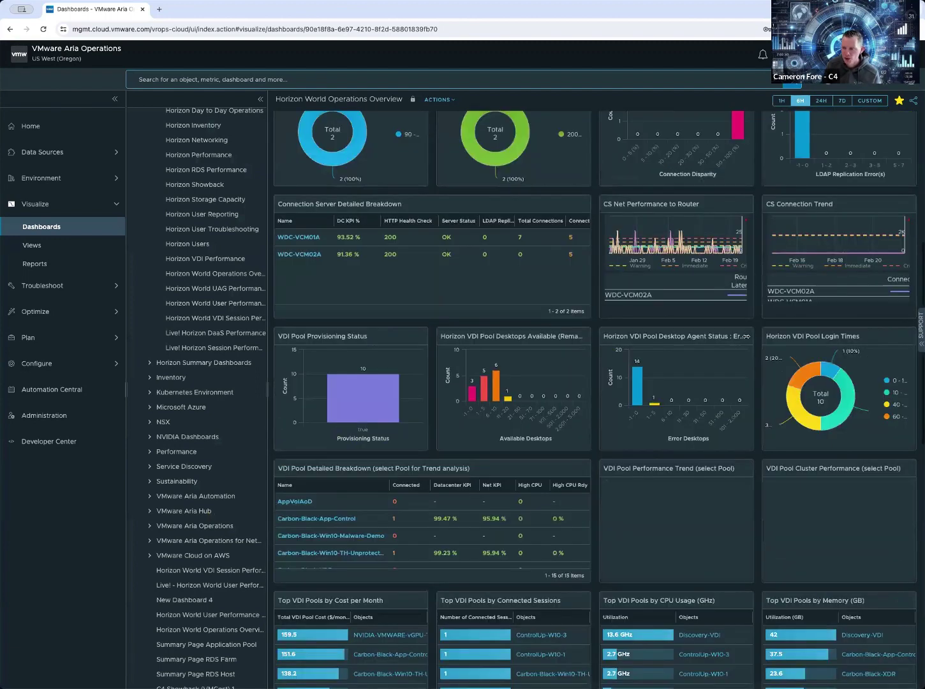
pyautogui.scroll(1, 746, 336)
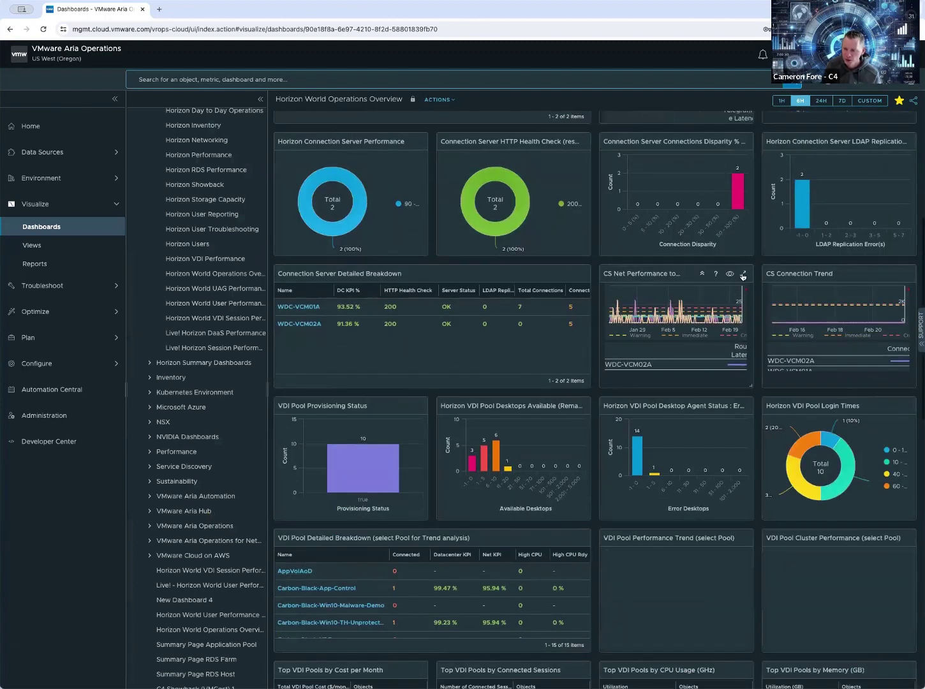
pyautogui.click(743, 275)
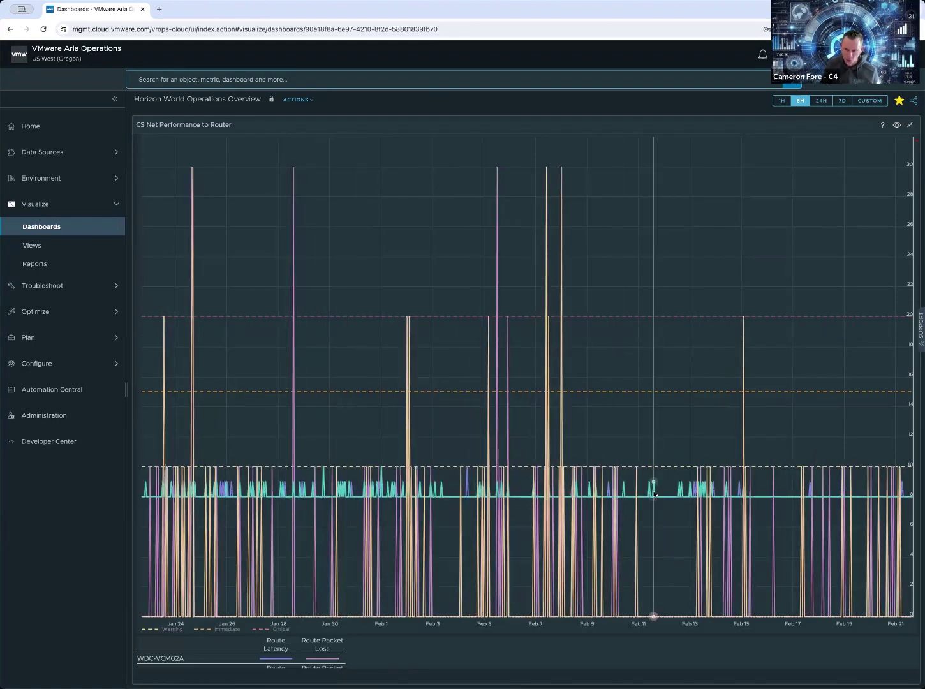
pyautogui.moveTo(655, 494)
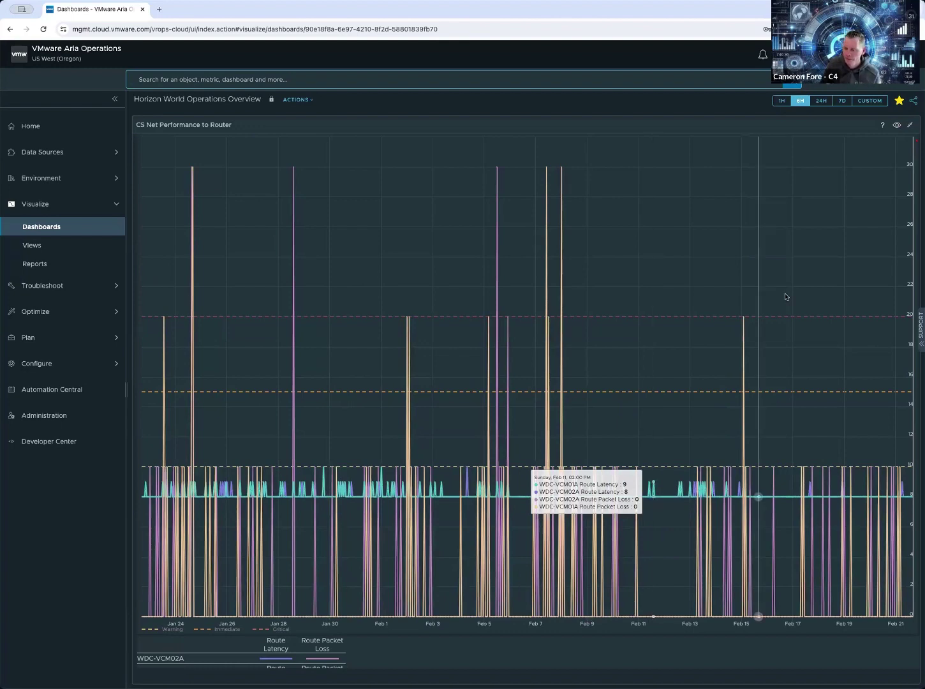
pyautogui.click(910, 126)
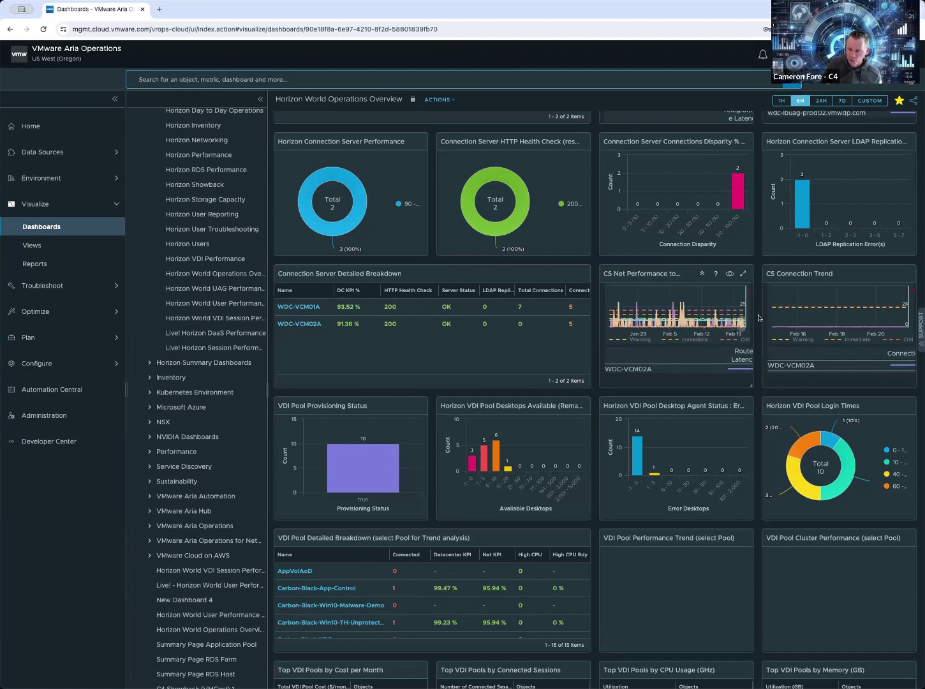
# Enlarge the VDI Pool Detailed Breakdown, sort it by Datacenter KPI in descending order and review all its columns.
pyautogui.scroll(-3, 754, 318)
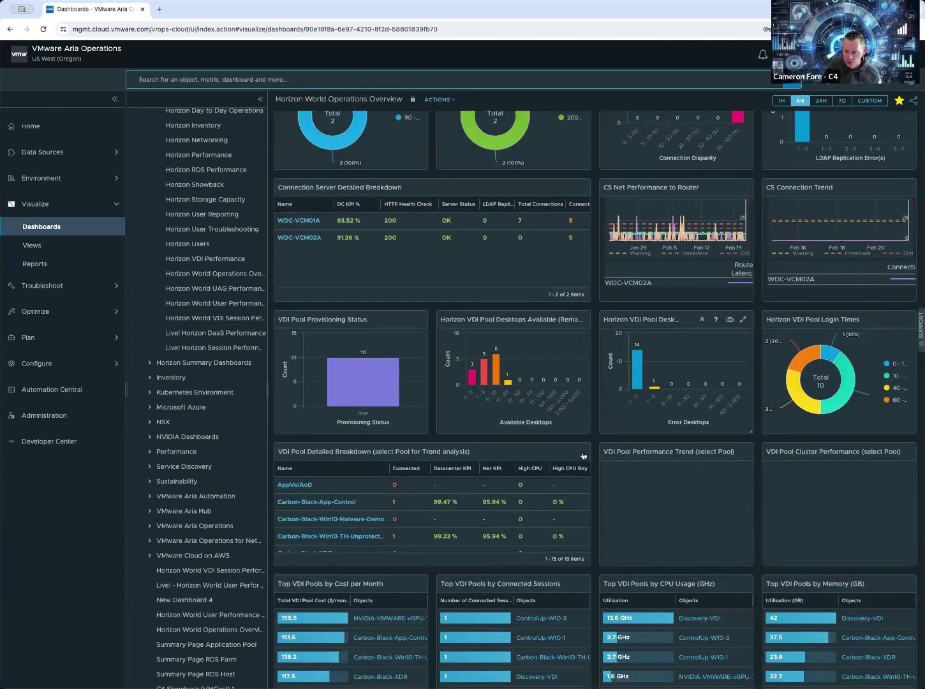
pyautogui.click(580, 453)
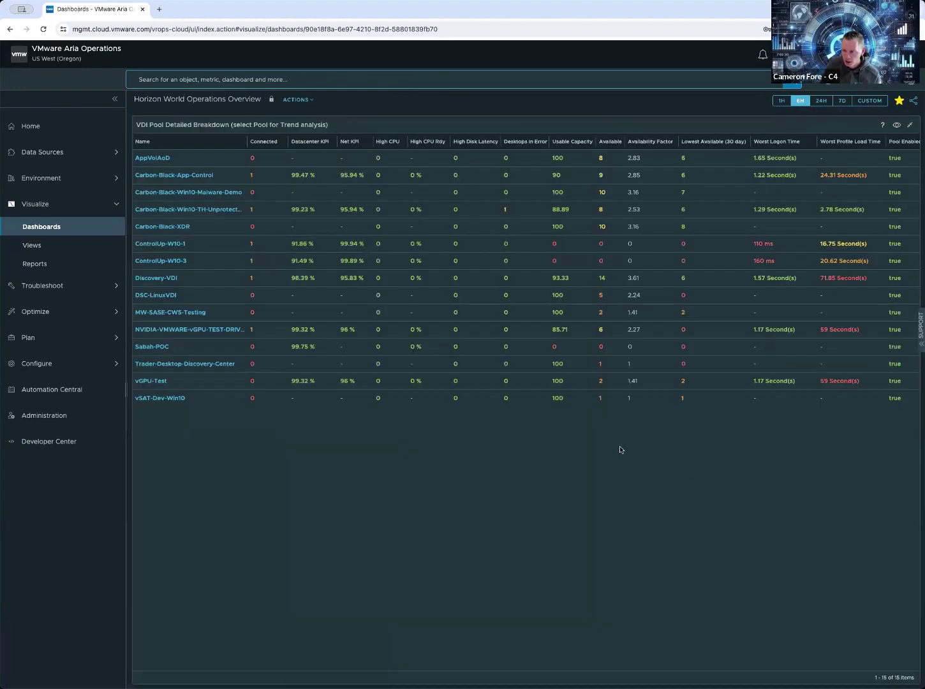
pyautogui.click(305, 143)
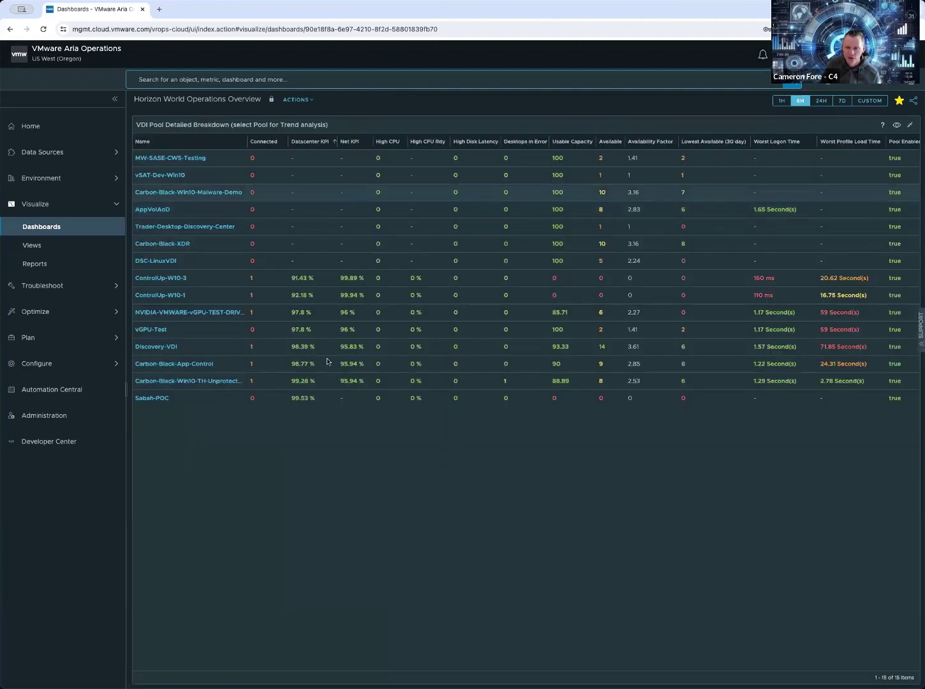
pyautogui.click(315, 146)
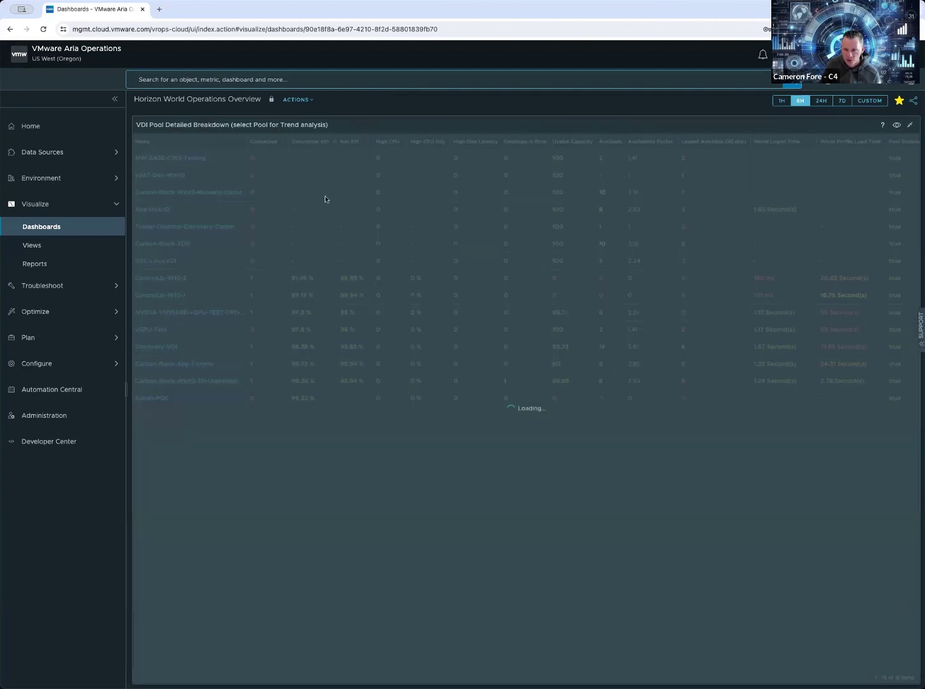
pyautogui.hscroll(5, 695, 242)
pyautogui.hscroll(3, 695, 241)
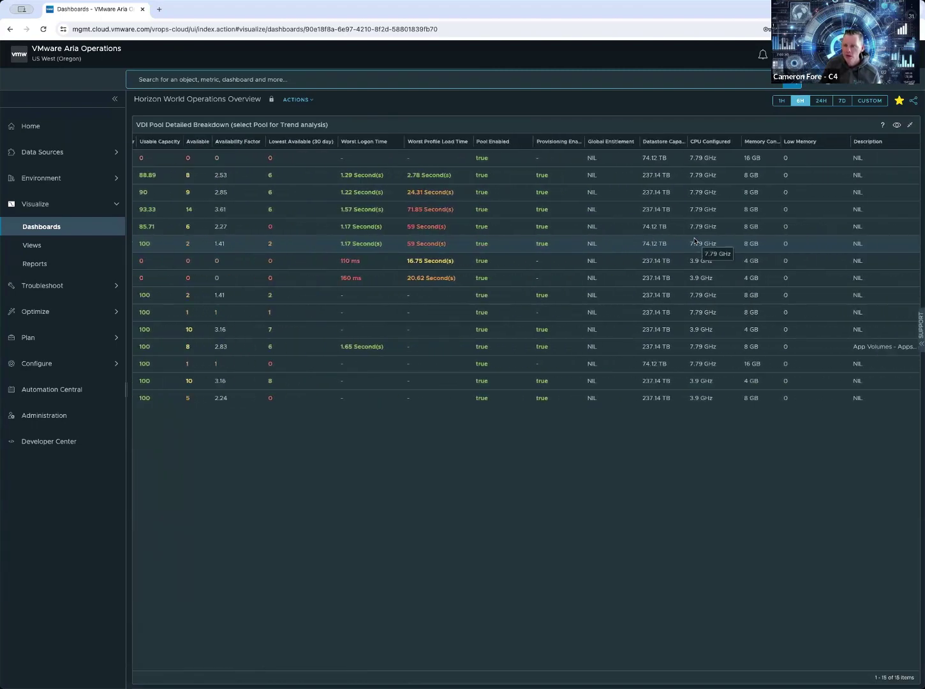
pyautogui.hscroll(-10, 695, 241)
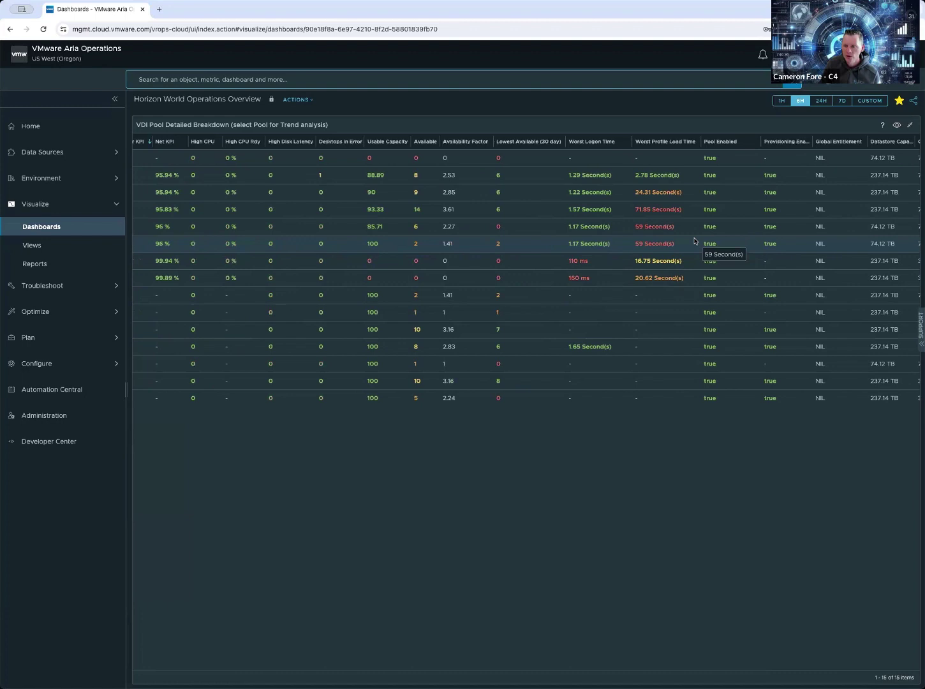
pyautogui.hscroll(-7, 695, 241)
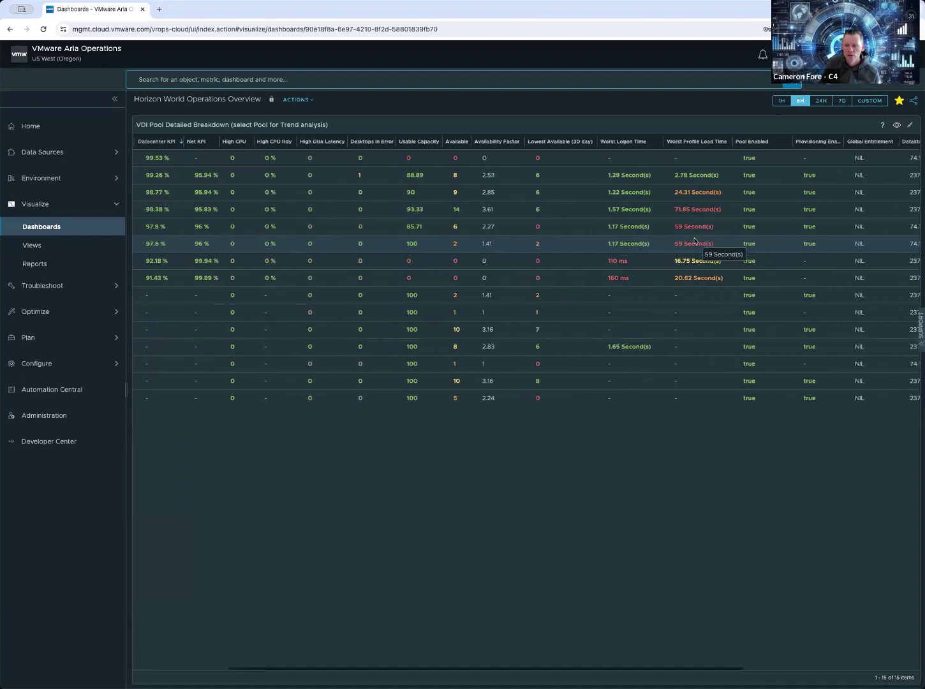
pyautogui.hscroll(-1, 695, 242)
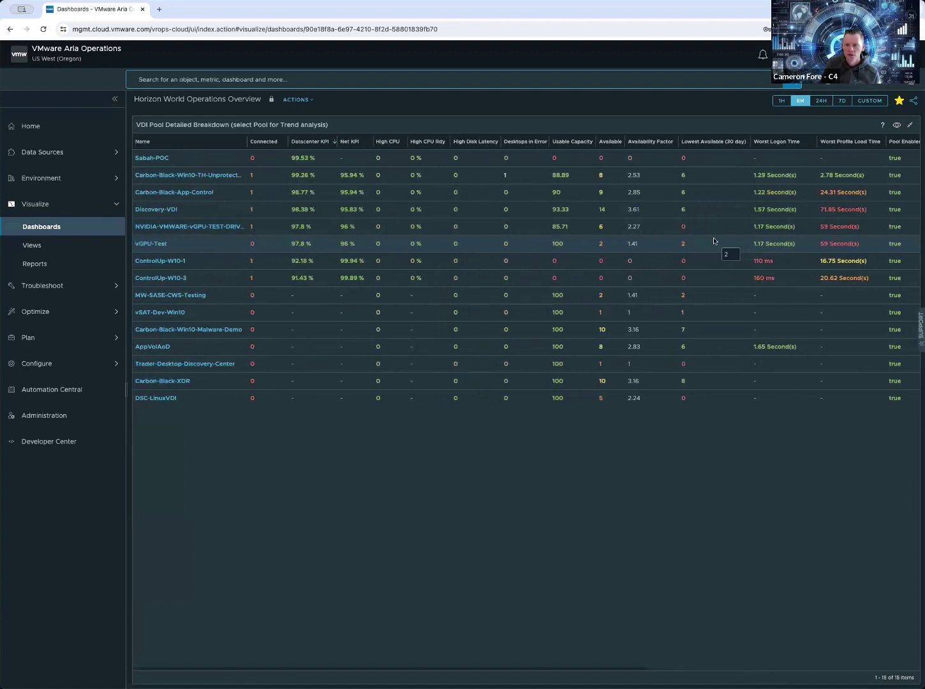
# Check Pod Route Performance in the Discovery-VDI pool's summary and Pod Performance to Route in the summary of its Horizon Pod, Cluster-WDC-VCM01A.
pyautogui.click(156, 211)
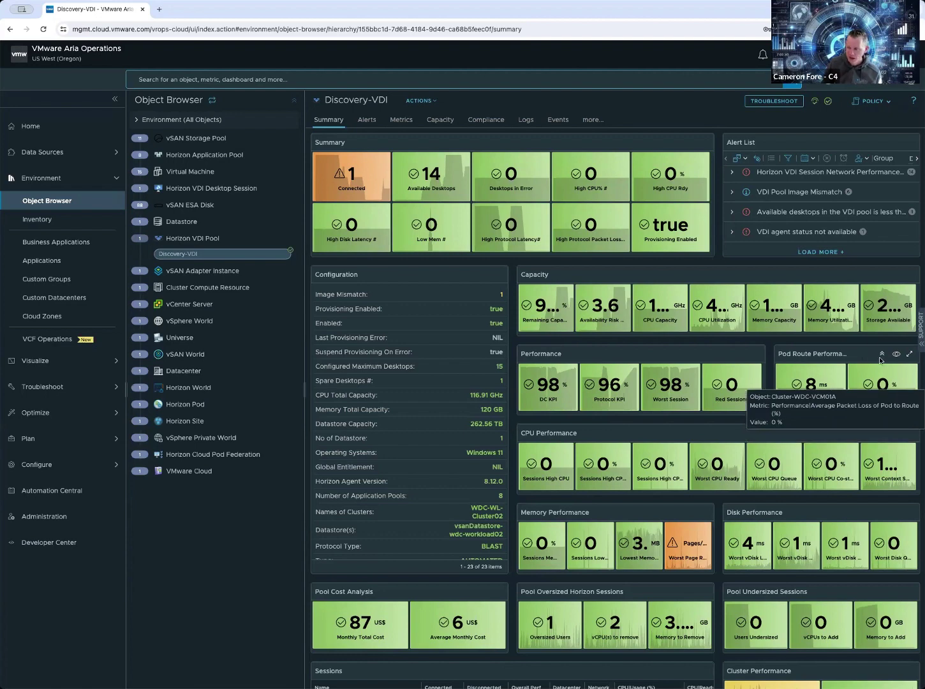
pyautogui.moveTo(814, 394)
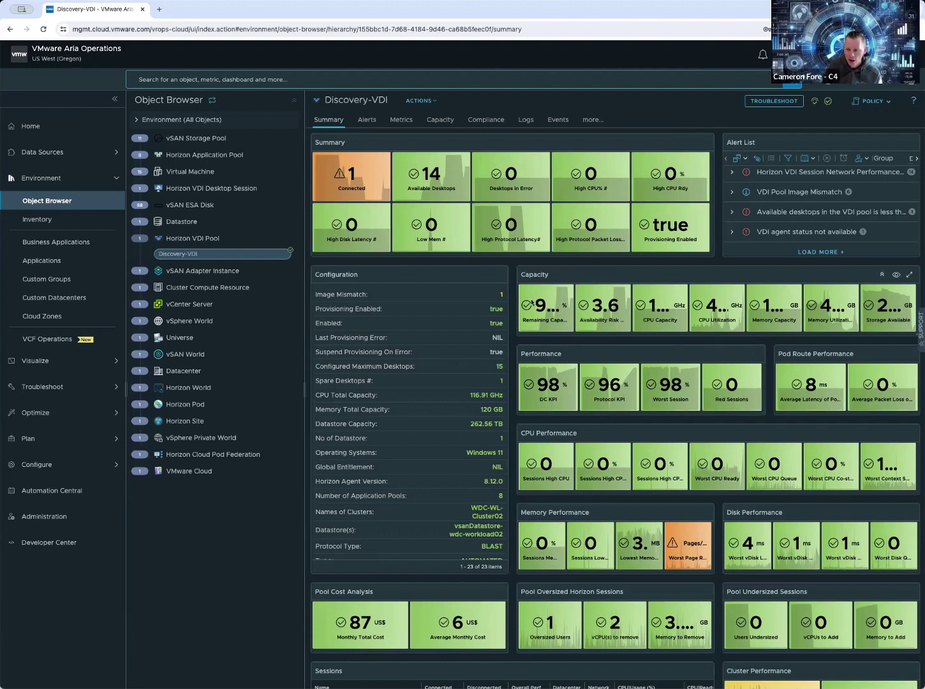
pyautogui.click(191, 404)
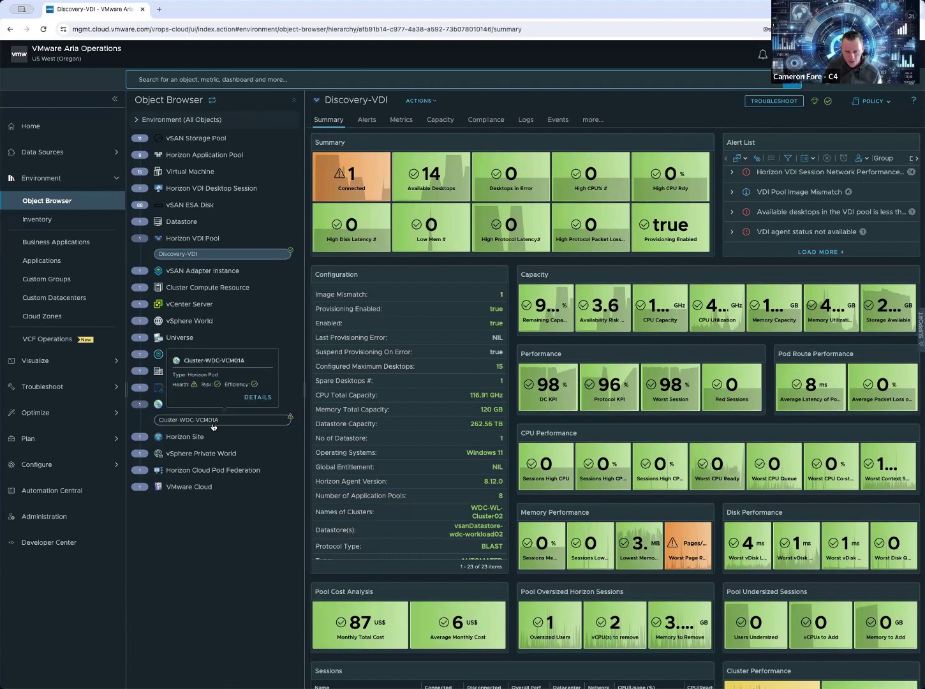
pyautogui.click(216, 426)
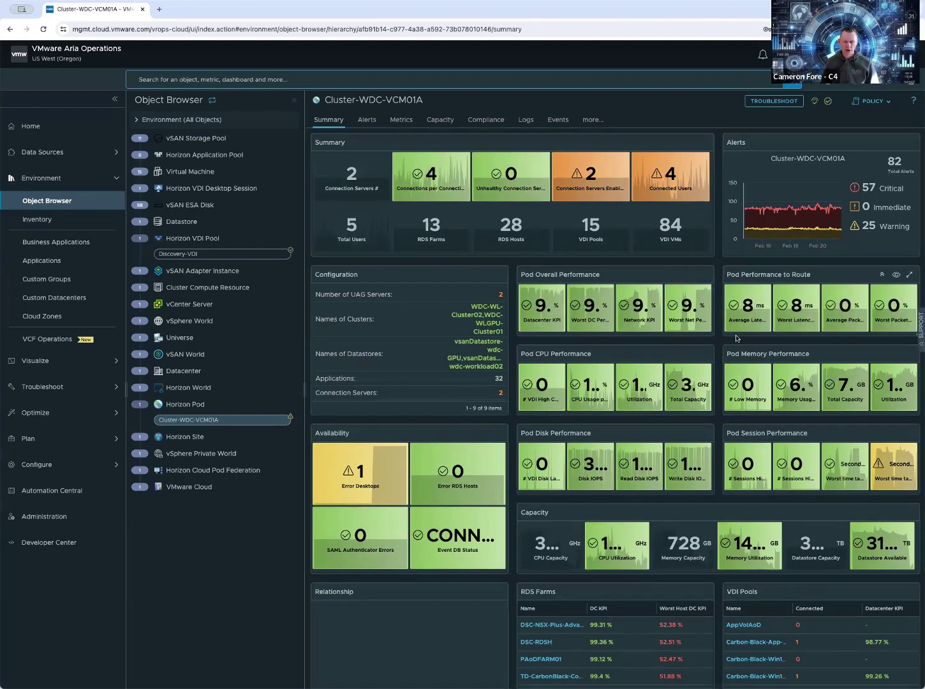
pyautogui.moveTo(861, 319)
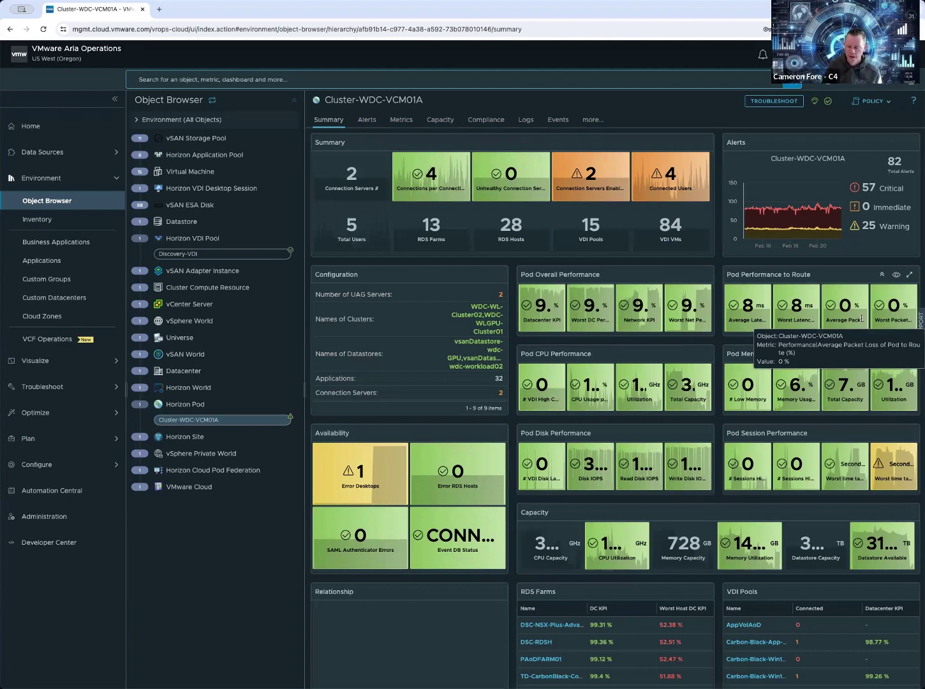
pyautogui.moveTo(777, 315)
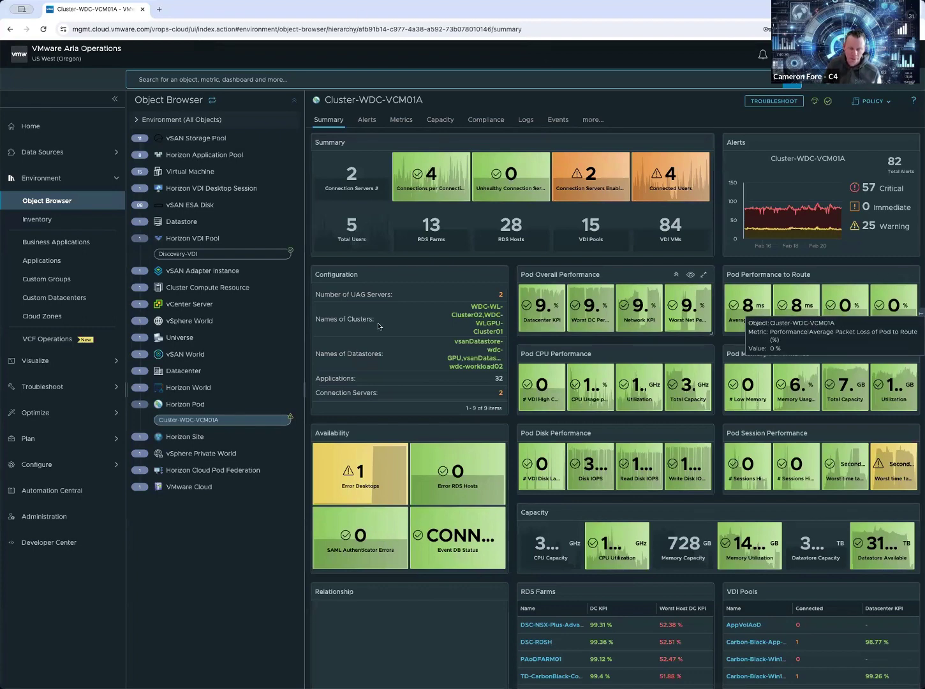
# Return to the Horizon Overview dashboard through the launchpad's Horizon section.
pyautogui.click(38, 127)
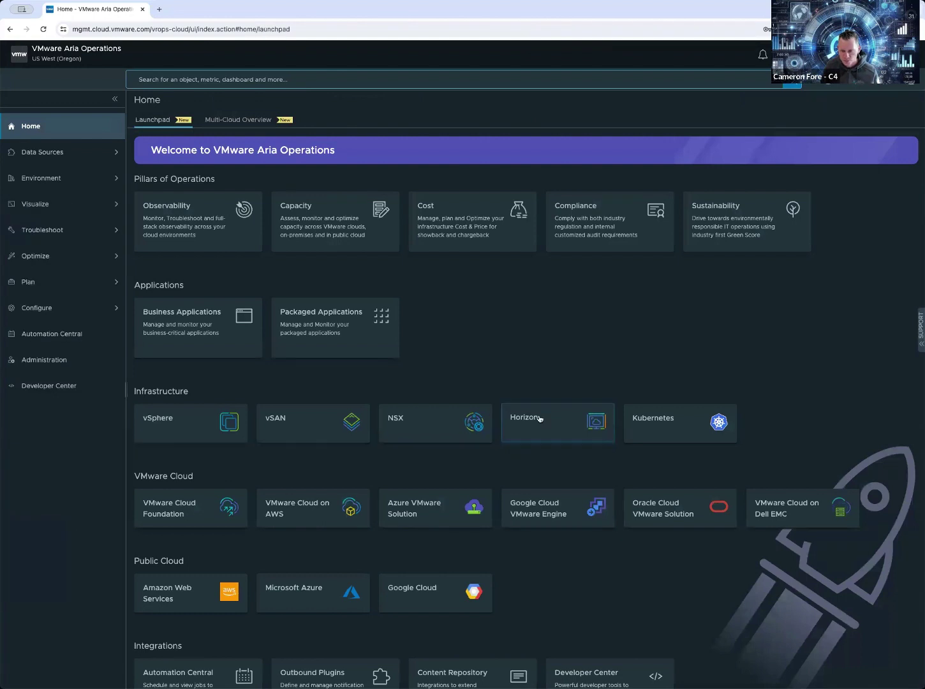
pyautogui.click(540, 419)
pyautogui.click(178, 270)
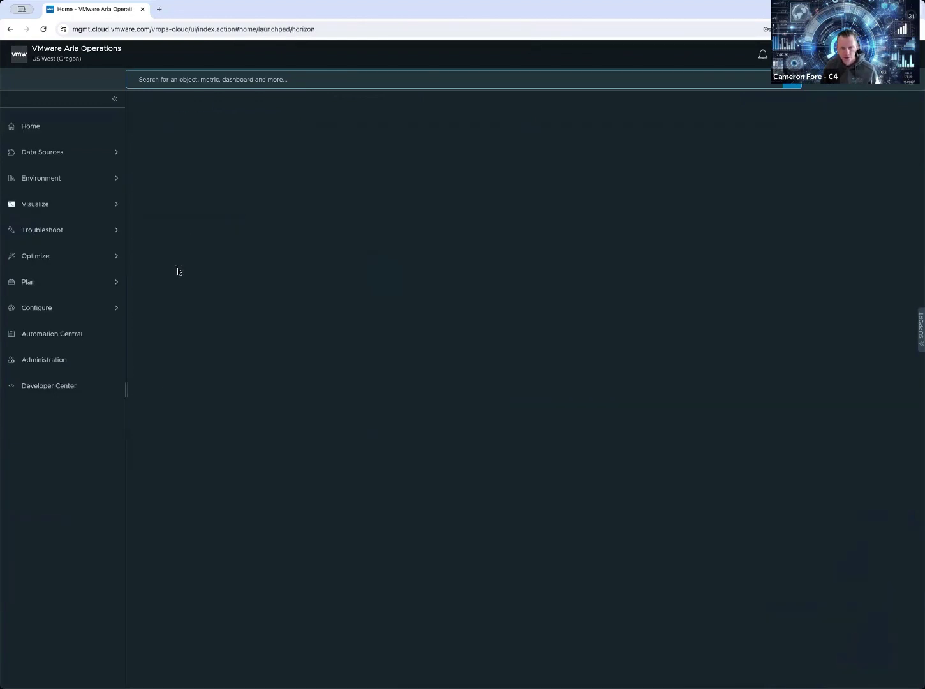